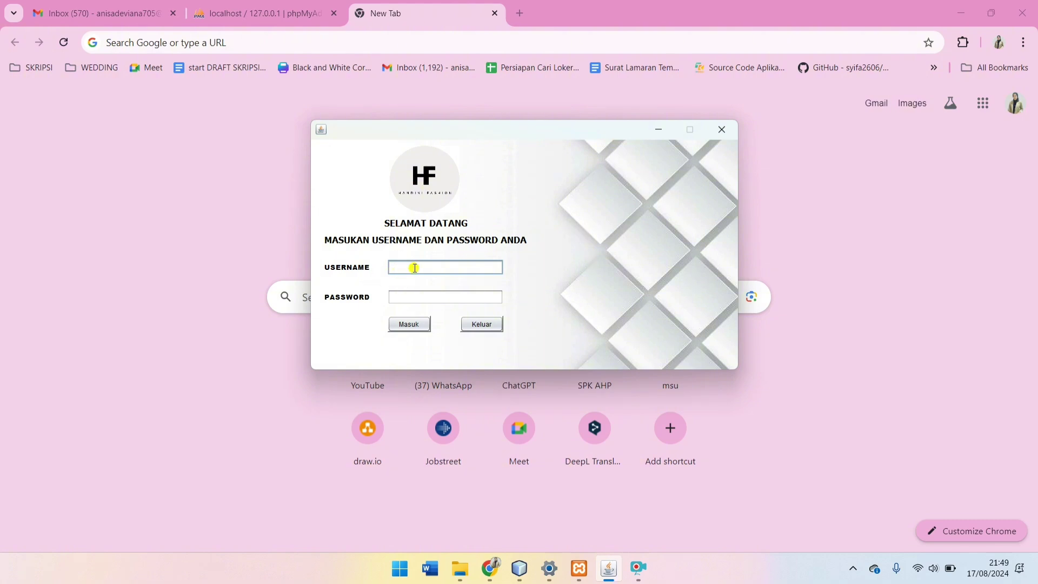
Step: Sign in with the administrator username and password and dismiss the success message
{"action": "type", "text": "admin"}
{"action": "key", "text": "Tab"}
{"action": "type", "text": "admin"}
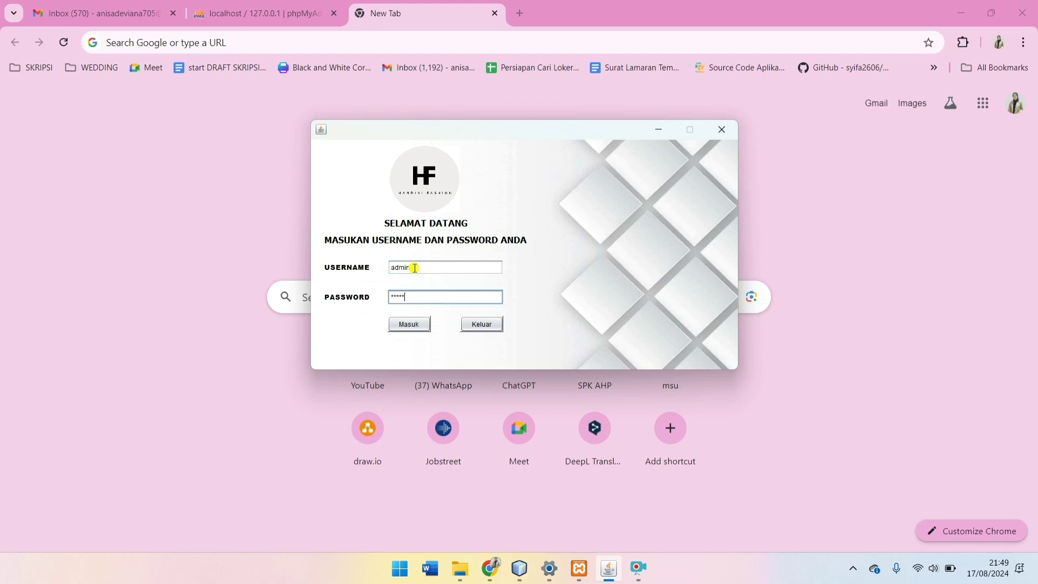
{"action": "left_click", "coordinate": [426, 326]}
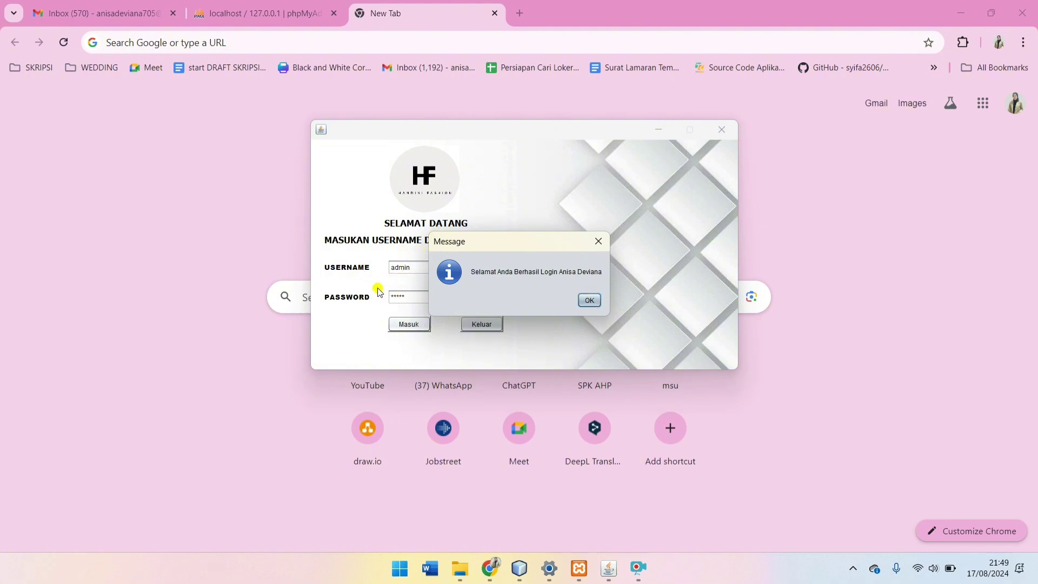
{"action": "left_click", "coordinate": [592, 301]}
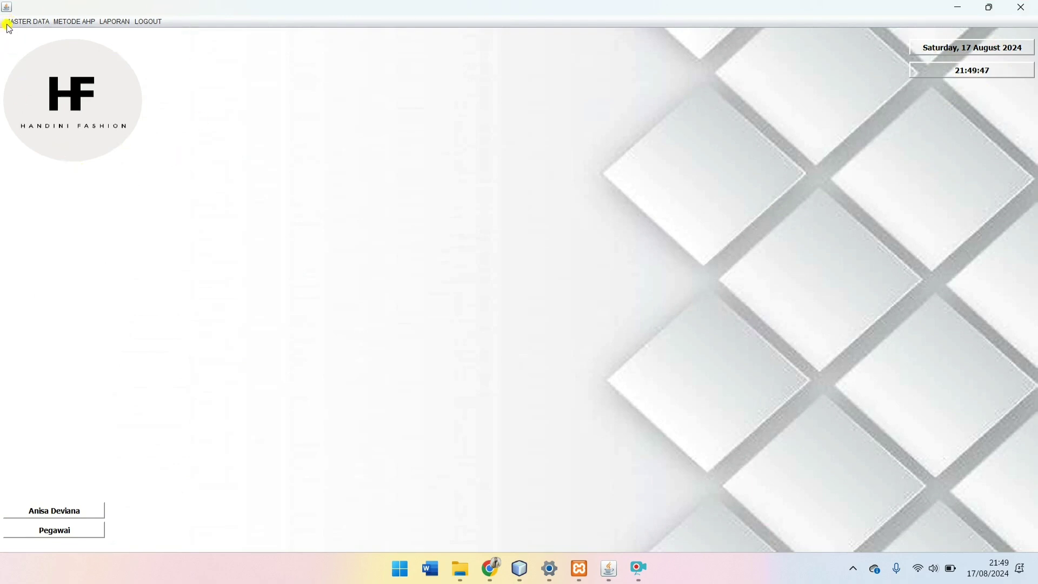
{"action": "left_click", "coordinate": [25, 23]}
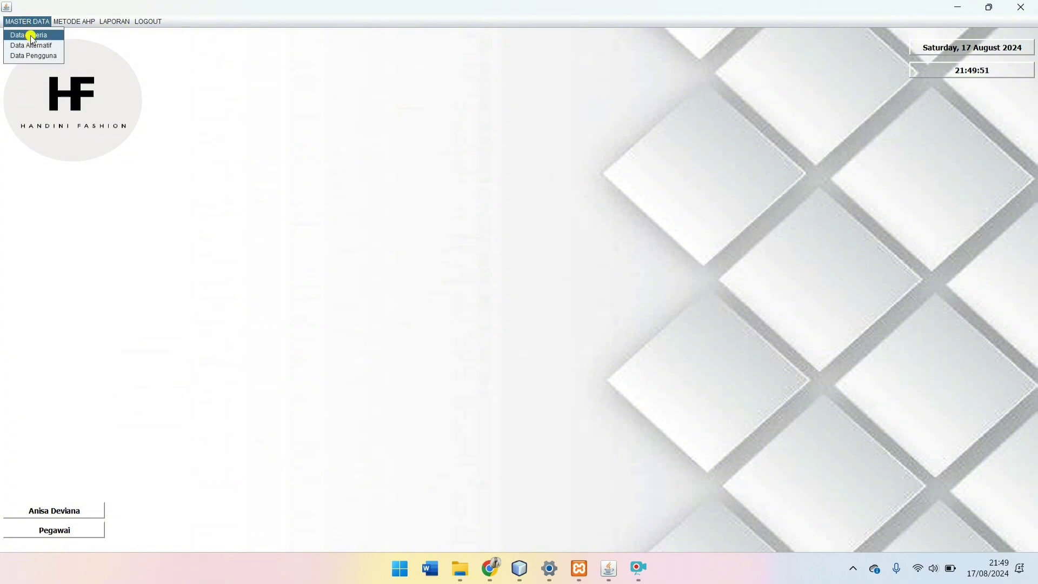
{"action": "left_click", "coordinate": [30, 35]}
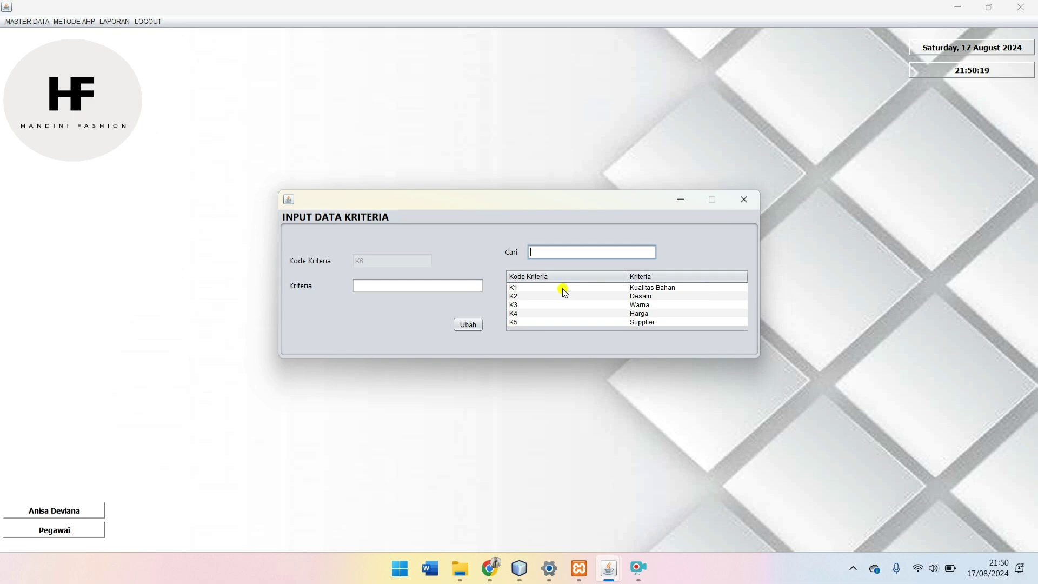
{"action": "left_click", "coordinate": [670, 290]}
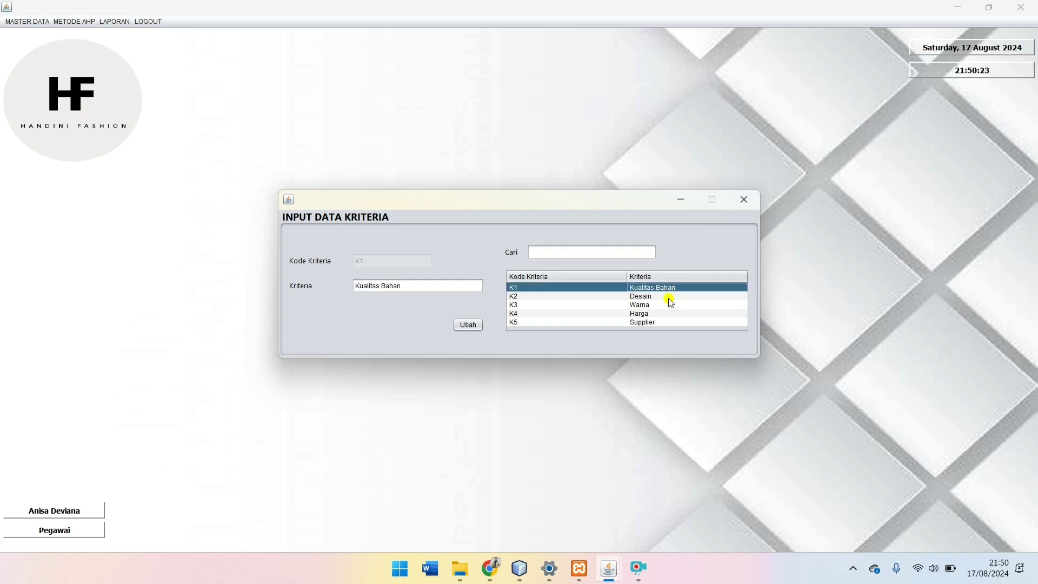
{"action": "left_click", "coordinate": [670, 301]}
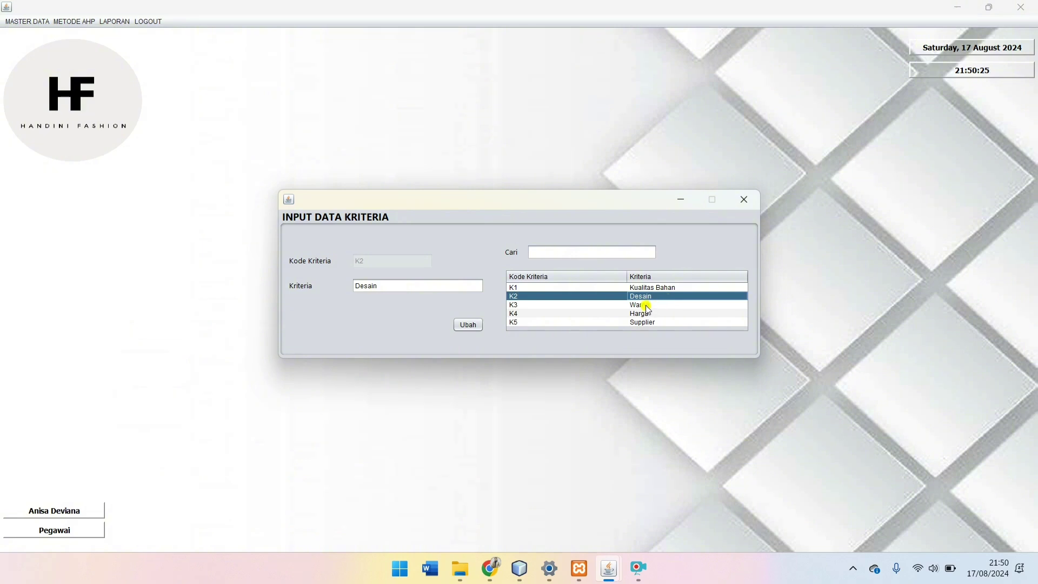
{"action": "left_click", "coordinate": [646, 306]}
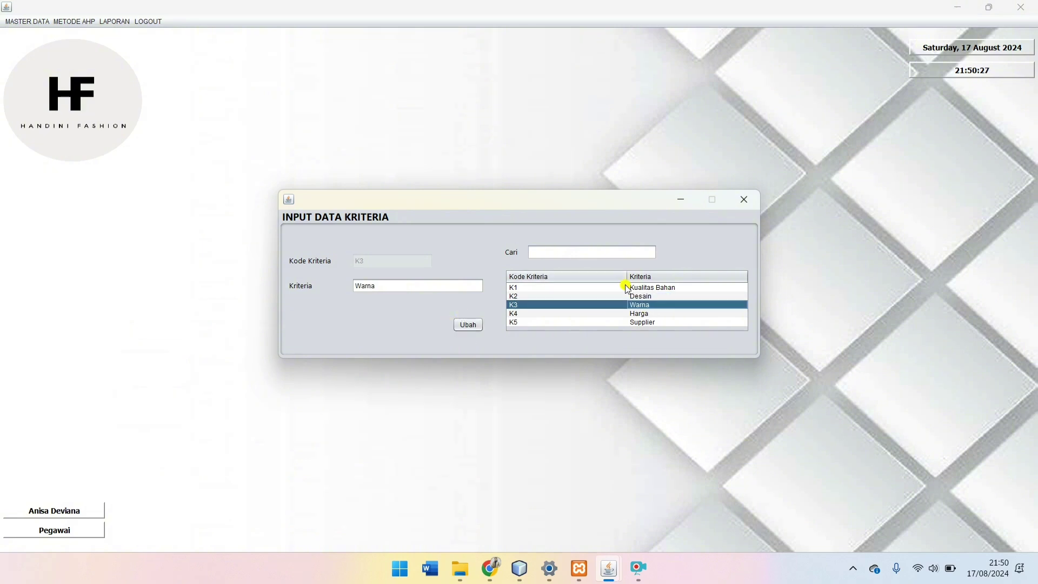
{"action": "left_click", "coordinate": [632, 287]}
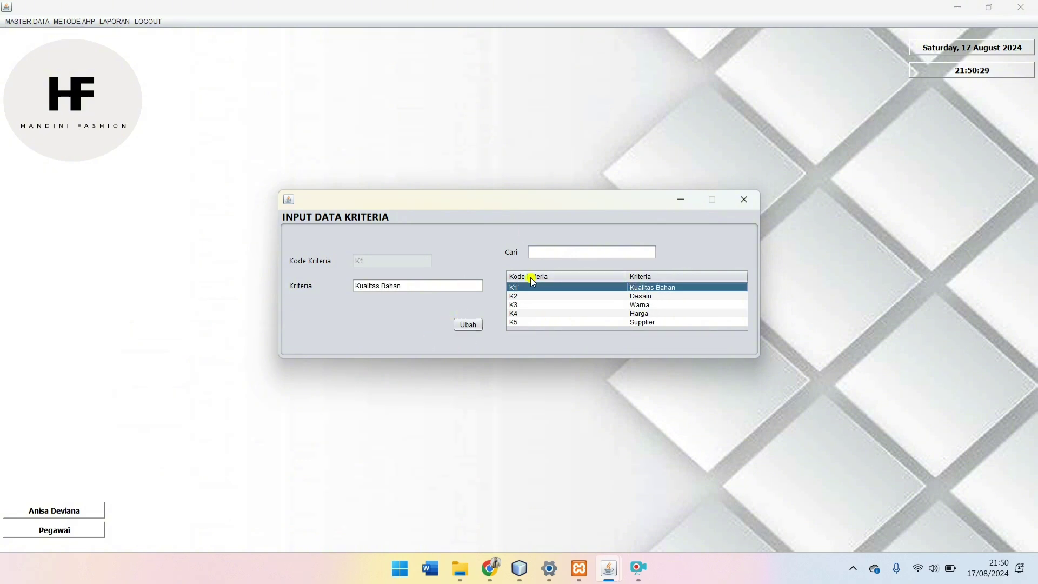
{"action": "left_click", "coordinate": [756, 200]}
{"action": "left_click", "coordinate": [15, 22]}
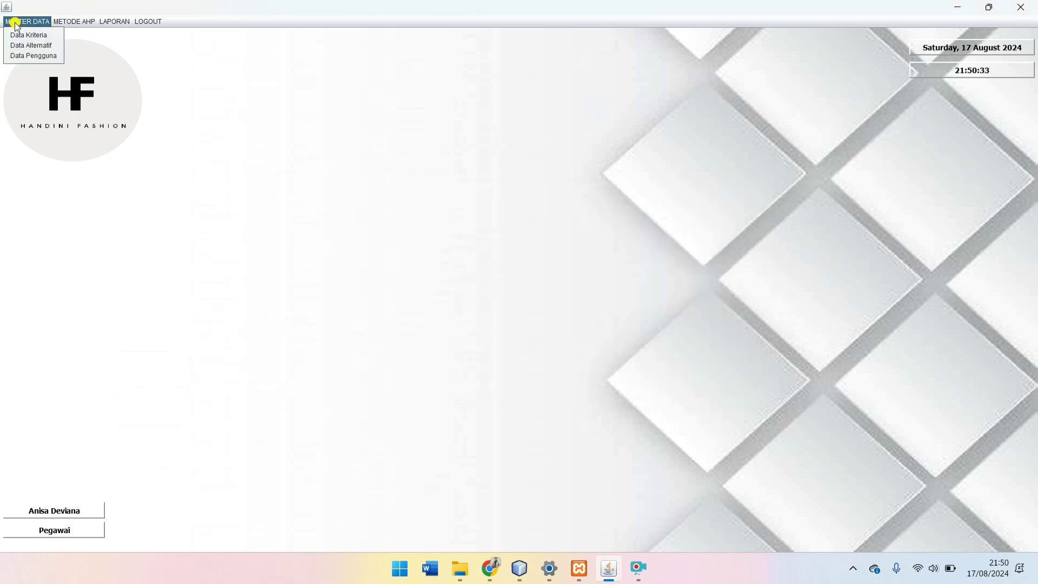
{"action": "left_click", "coordinate": [30, 39]}
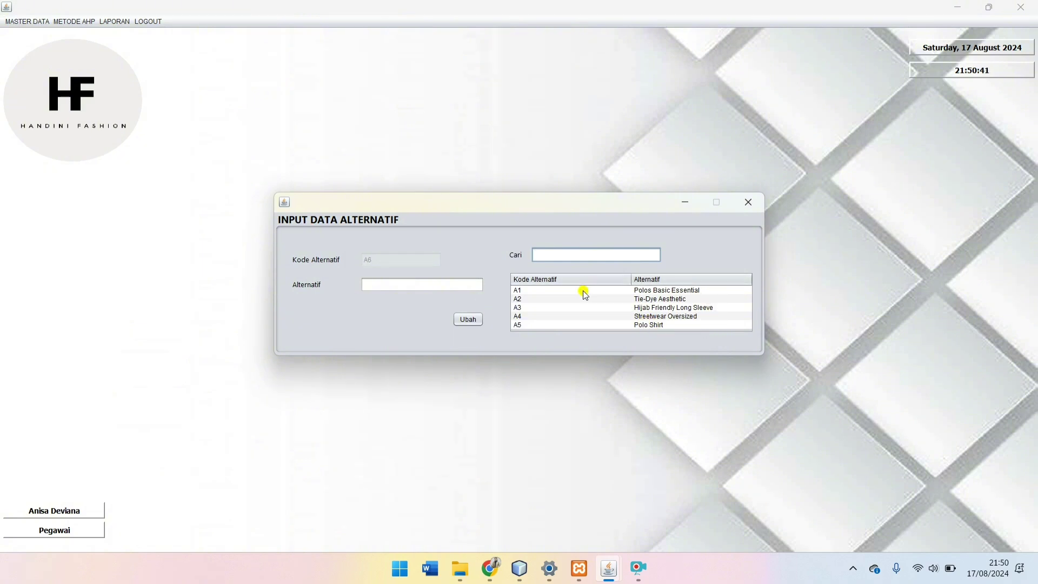
{"action": "left_click", "coordinate": [681, 292]}
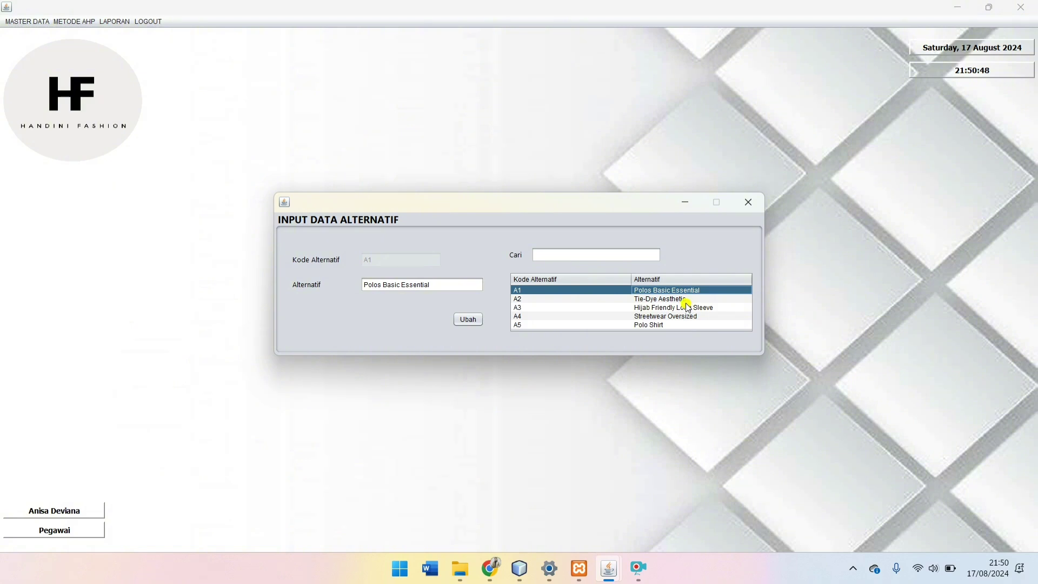
{"action": "left_click", "coordinate": [680, 301]}
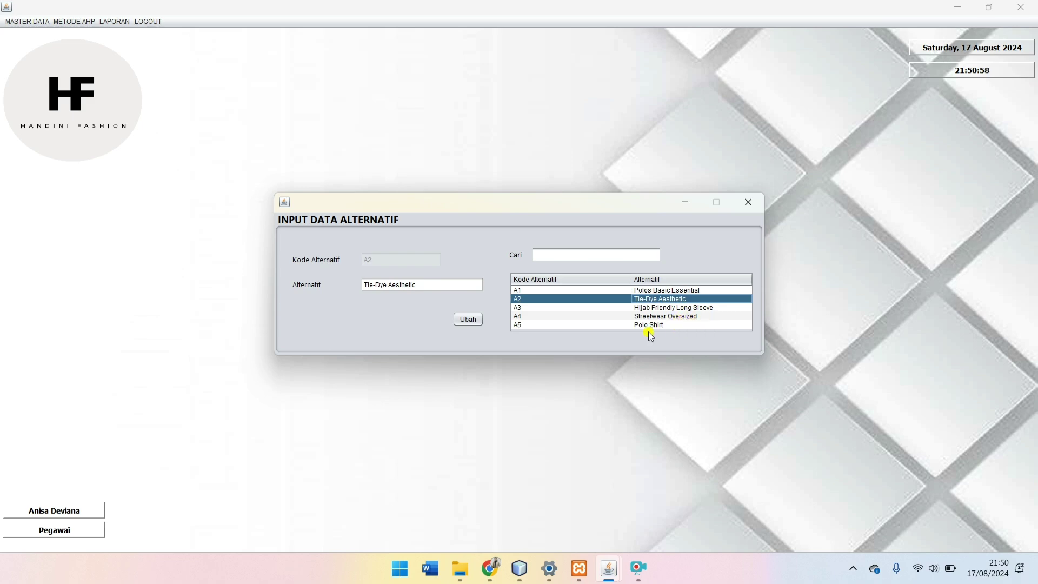
{"action": "left_click", "coordinate": [586, 317]}
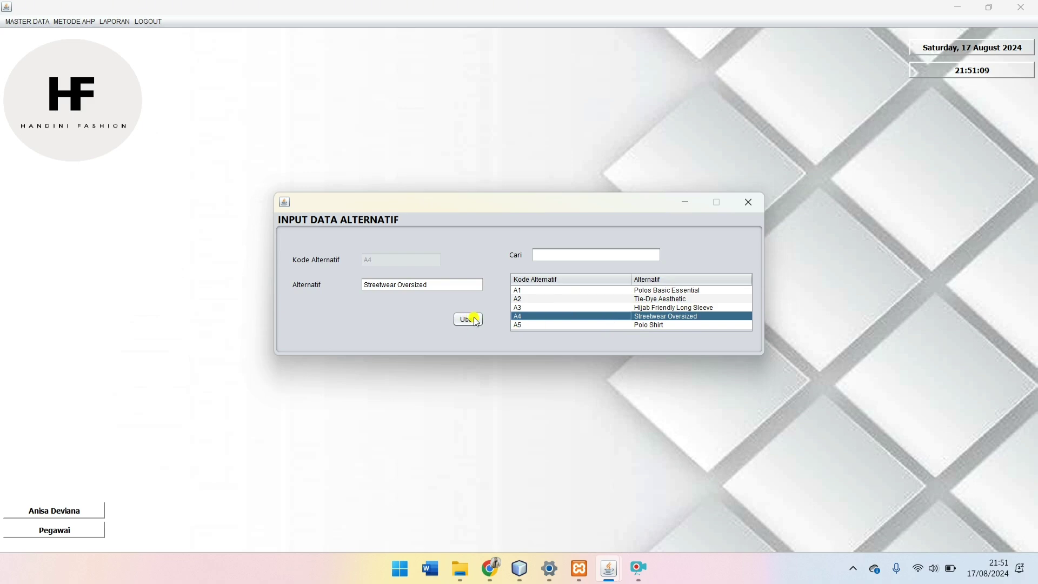
{"action": "left_click", "coordinate": [748, 202]}
{"action": "left_click", "coordinate": [17, 22]}
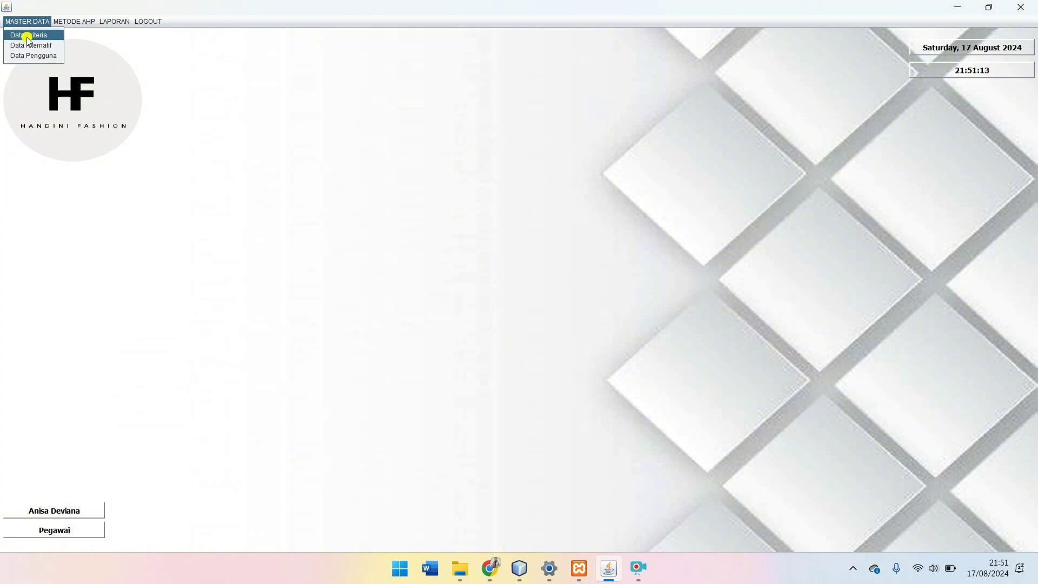
{"action": "left_click", "coordinate": [43, 59]}
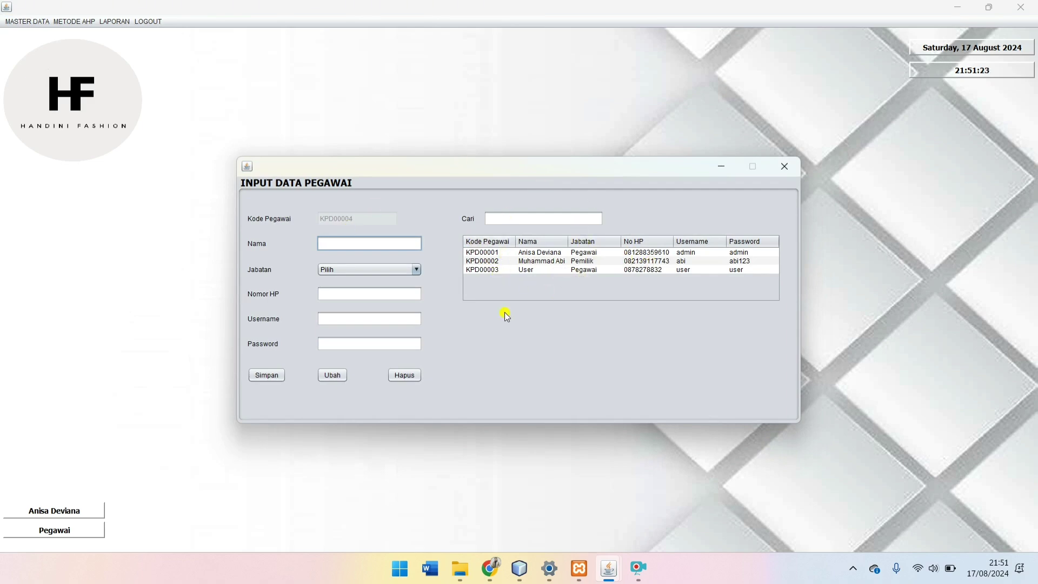
{"action": "left_click", "coordinate": [369, 269]}
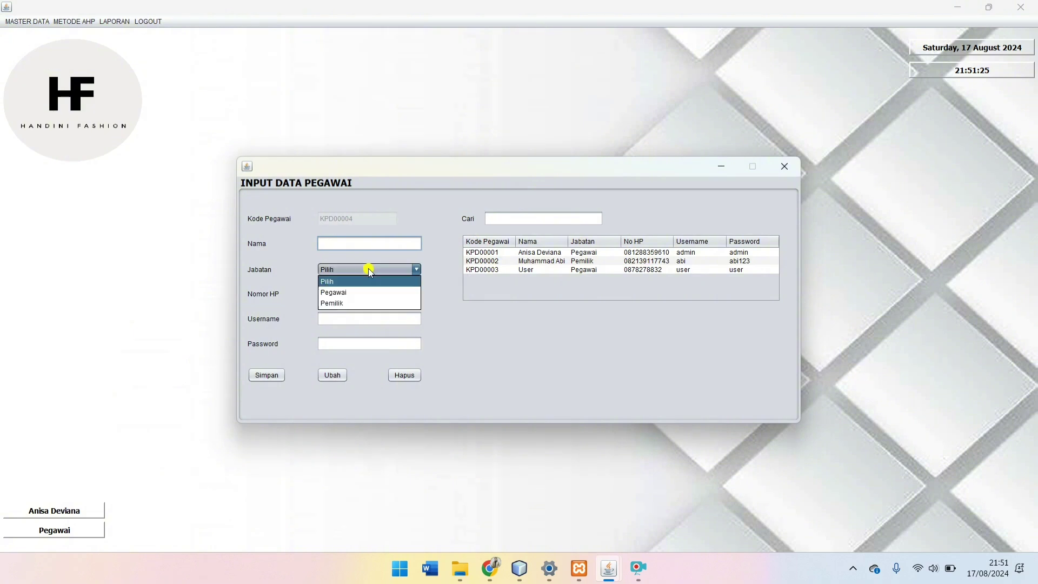
{"action": "left_click", "coordinate": [474, 332]}
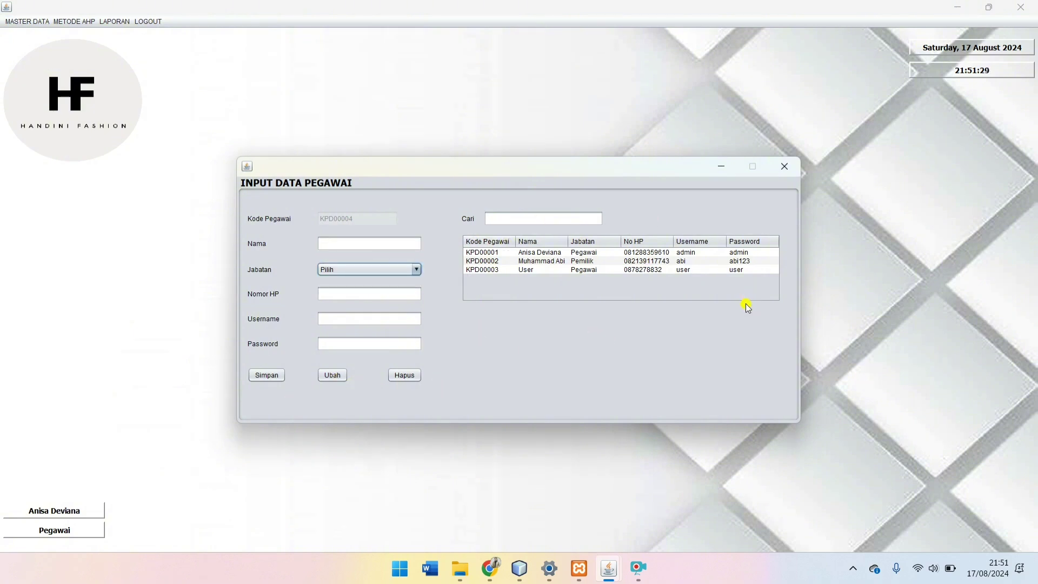
{"action": "left_click", "coordinate": [785, 166]}
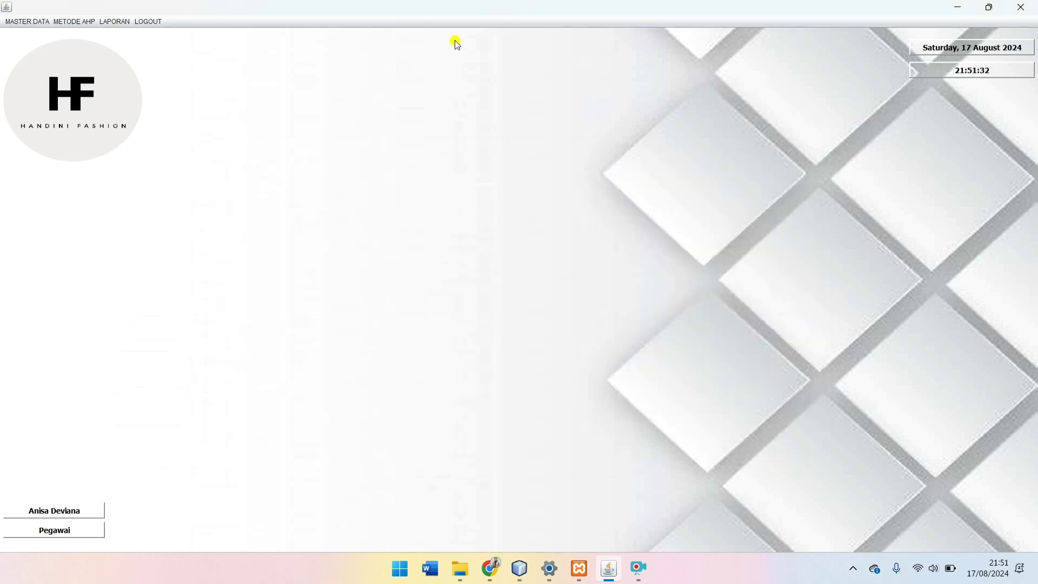
Step: Open Perhitungan Perbandingan Seluruh Kriteria and set Periode Bobot to September 2024
{"action": "left_click", "coordinate": [77, 24]}
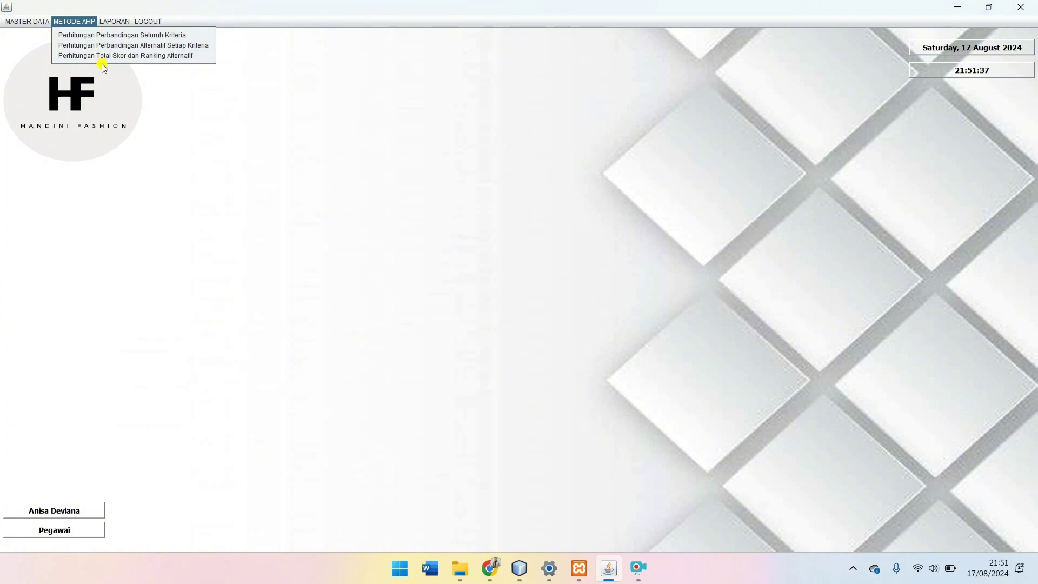
{"action": "left_click", "coordinate": [87, 39]}
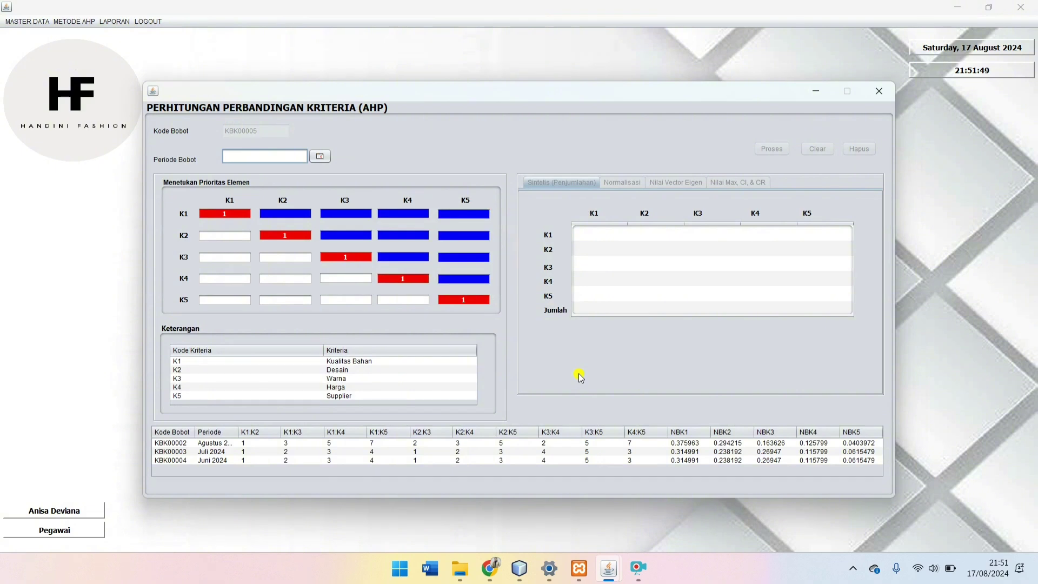
{"action": "left_click", "coordinate": [322, 160]}
{"action": "left_click", "coordinate": [153, 177]}
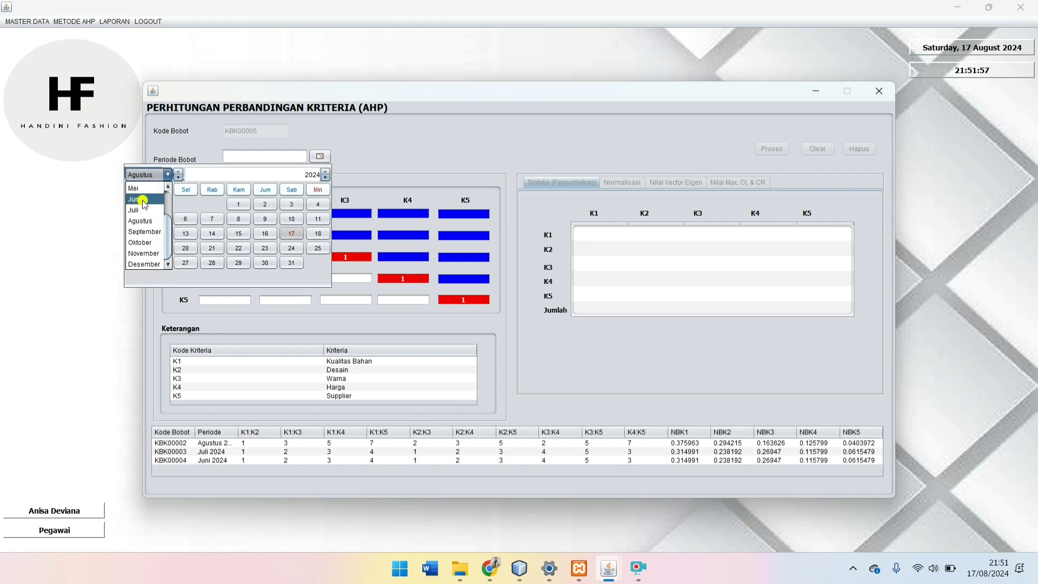
{"action": "left_click", "coordinate": [143, 233]}
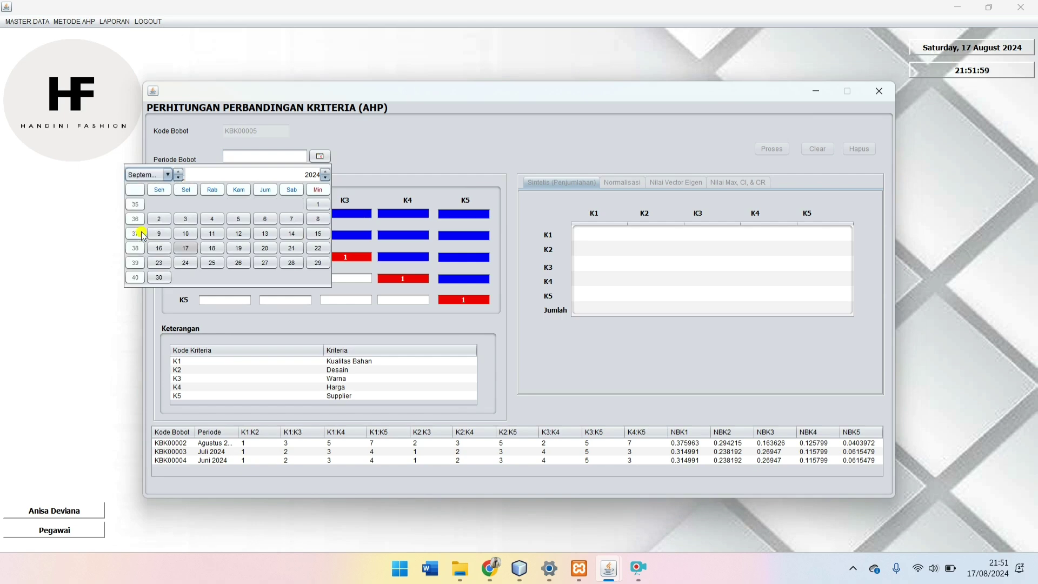
{"action": "left_click", "coordinate": [238, 219]}
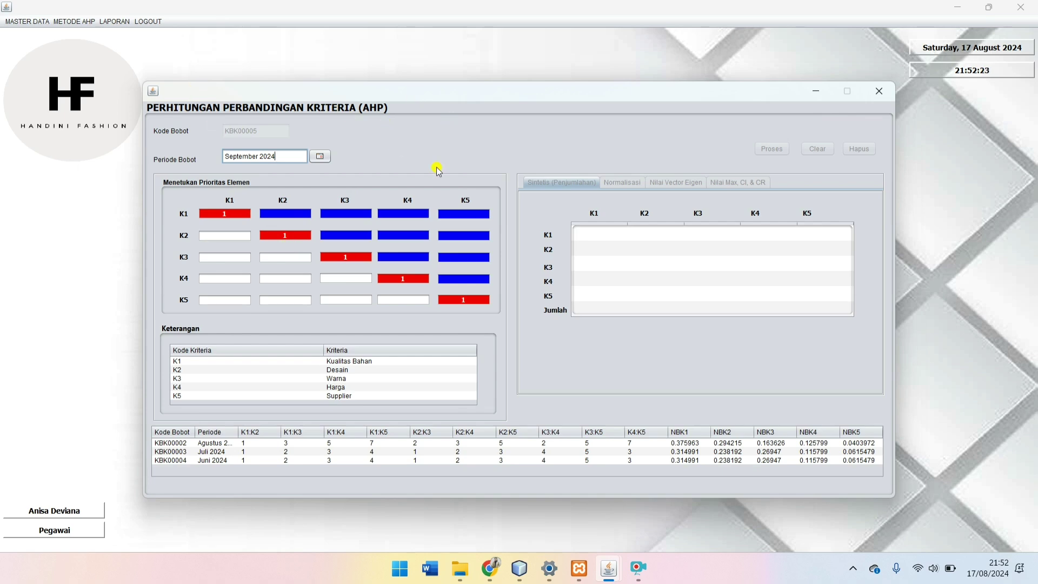
Step: Enter the K1 row (1, 2, 3, 4) and K2 row (1, 2, 3) comparison values
{"action": "left_click", "coordinate": [297, 217]}
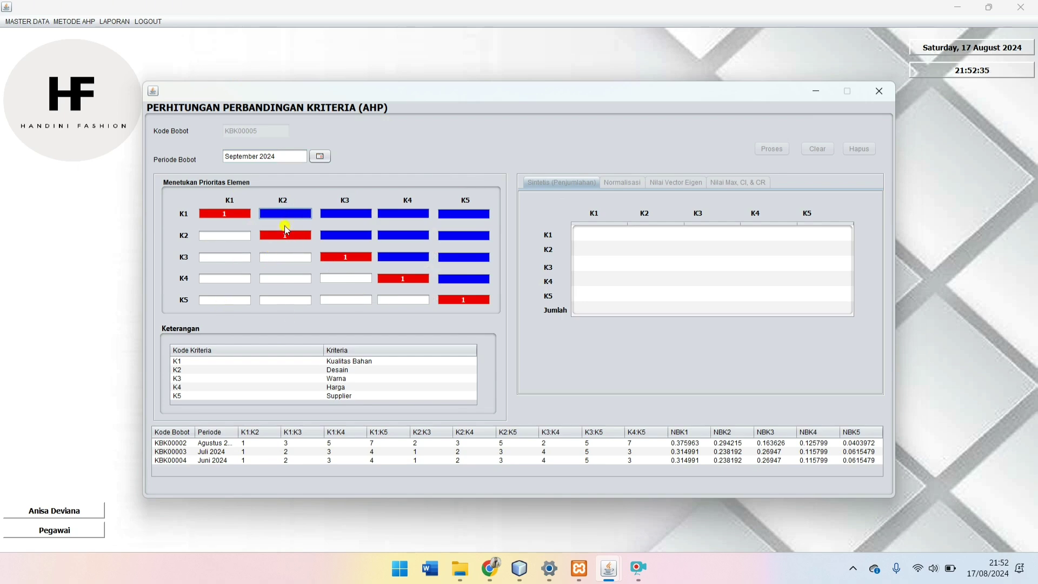
{"action": "key", "text": "Tab"}
{"action": "type", "text": "2"}
{"action": "key", "text": "Tab"}
{"action": "type", "text": "3"}
{"action": "key", "text": "Tab"}
{"action": "left_click", "coordinate": [345, 234]}
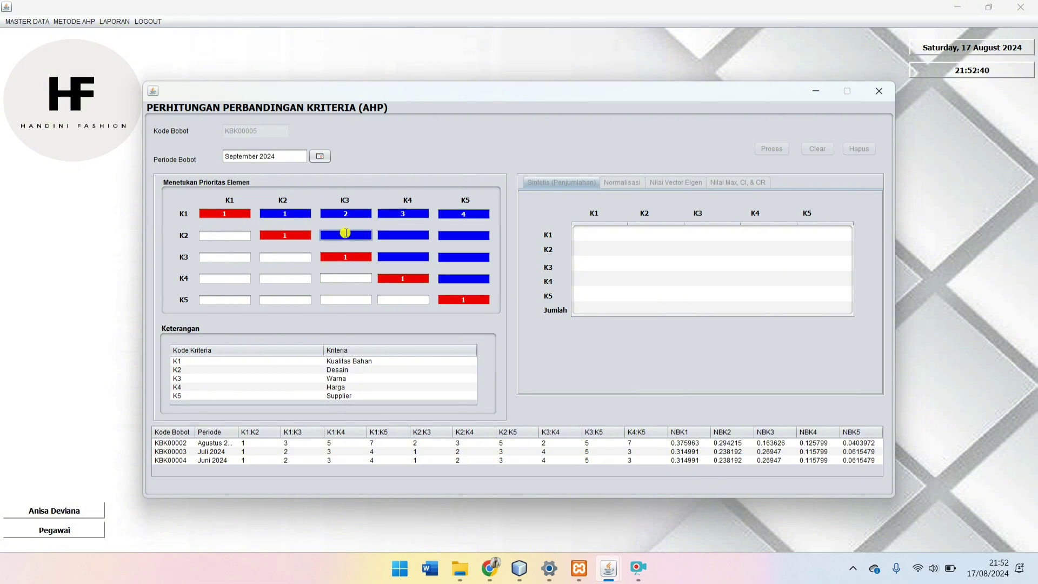
{"action": "key", "text": "Tab"}
{"action": "type", "text": "2"}
{"action": "key", "text": "Tab"}
Step: Enter K3 row values 4 and 5 and K4:K5 value 3, then process the synthesis
{"action": "left_click", "coordinate": [402, 259]}
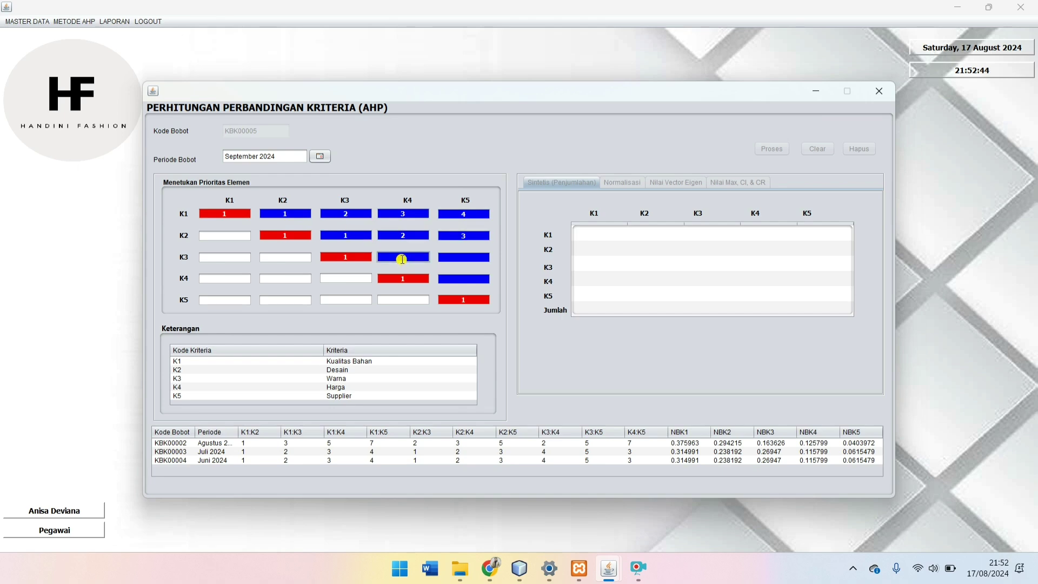
{"action": "key", "text": "Tab"}
{"action": "type", "text": "5"}
{"action": "key", "text": "Tab"}
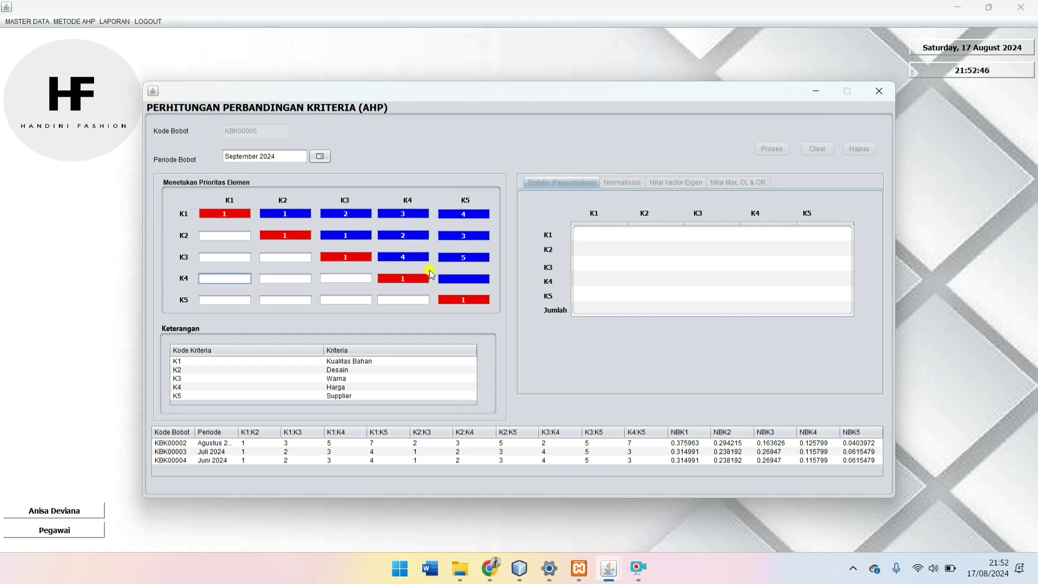
{"action": "left_click", "coordinate": [466, 277]}
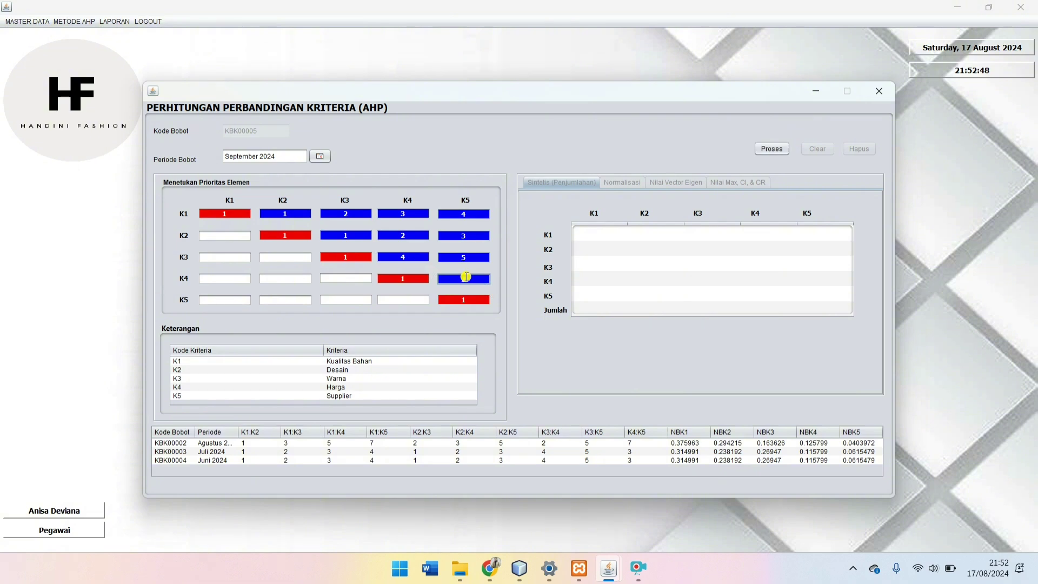
{"action": "type", "text": "3"}
{"action": "left_click", "coordinate": [773, 150]}
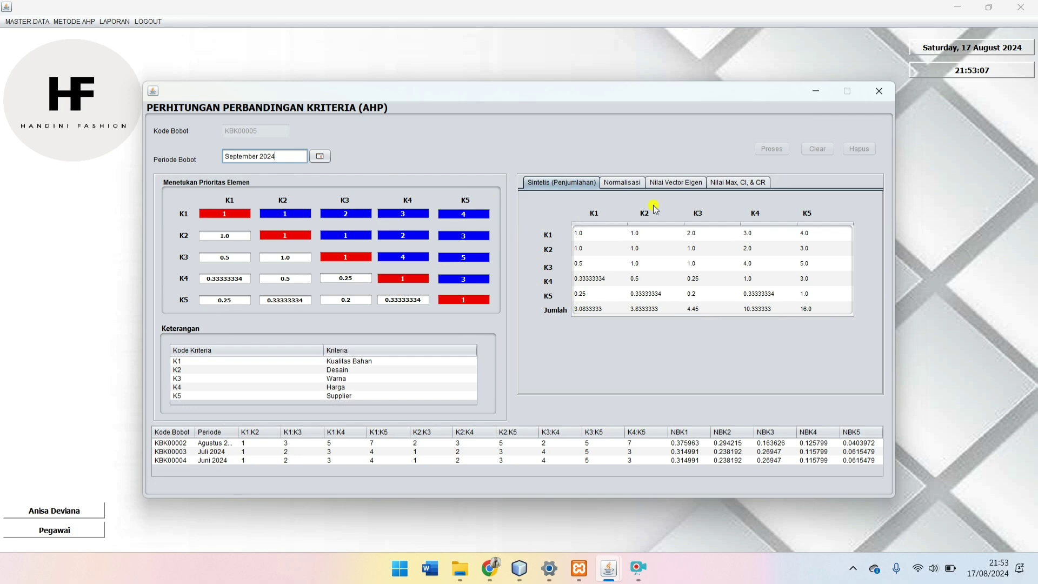
Step: Fill NBK1–NBK5 from the K1–K5 eigenvector weights and save them as KBK00005
{"action": "left_click", "coordinate": [623, 183]}
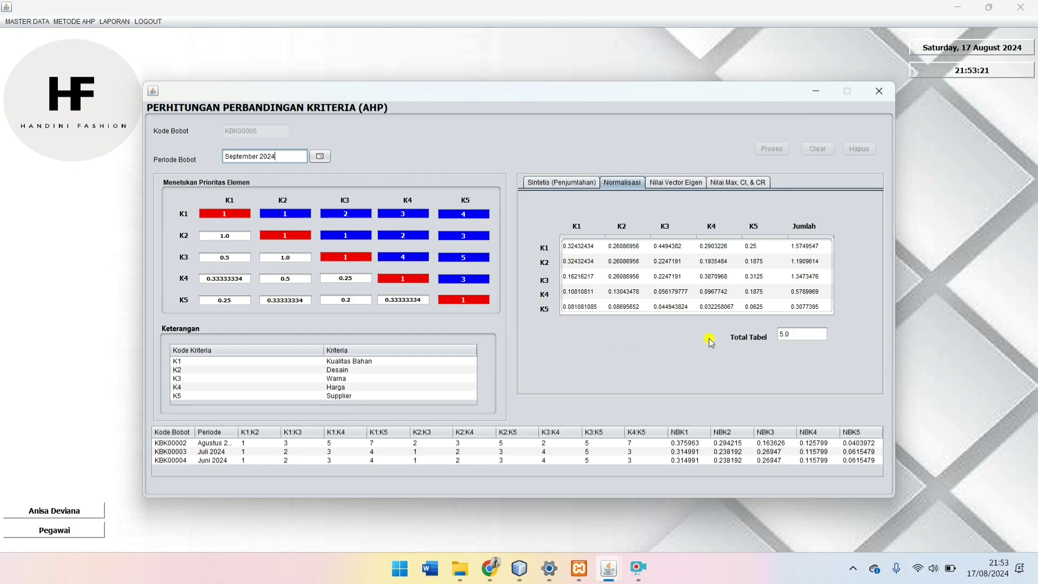
{"action": "left_click", "coordinate": [678, 184]}
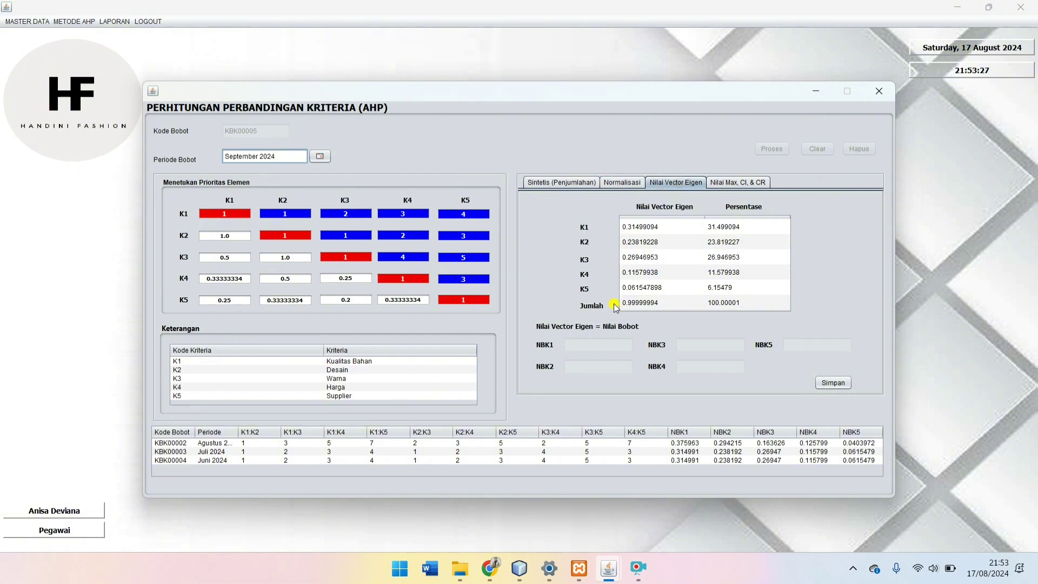
{"action": "left_click", "coordinate": [639, 228]}
{"action": "left_click", "coordinate": [638, 244]}
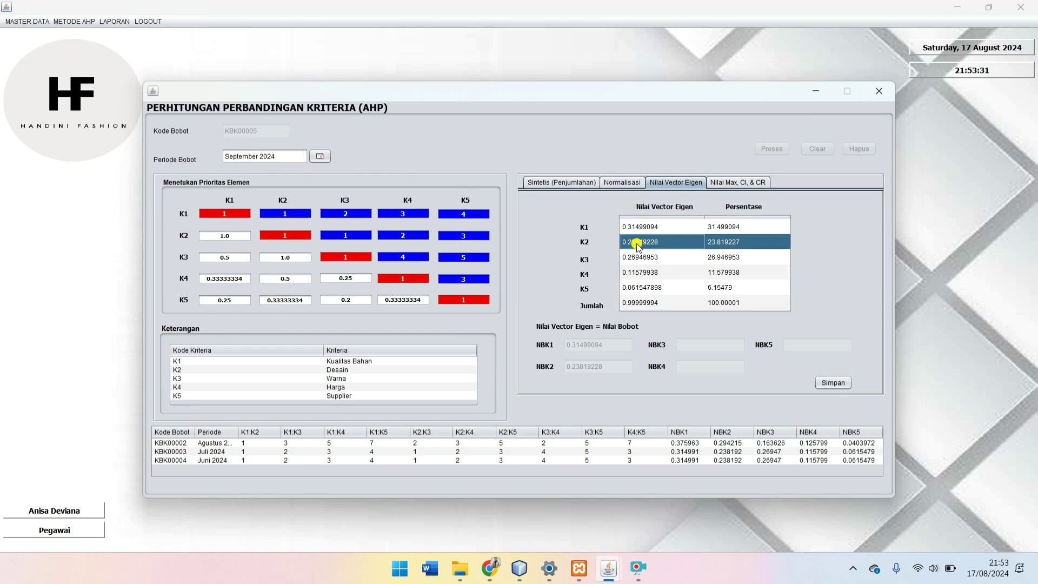
{"action": "left_click", "coordinate": [640, 258]}
{"action": "left_click", "coordinate": [646, 274]}
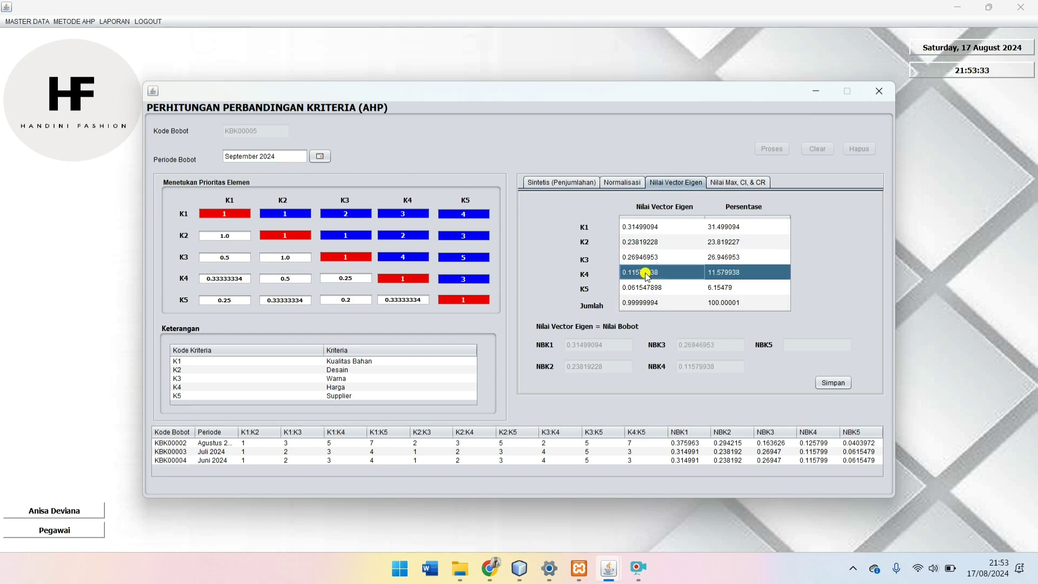
{"action": "left_click", "coordinate": [642, 289]}
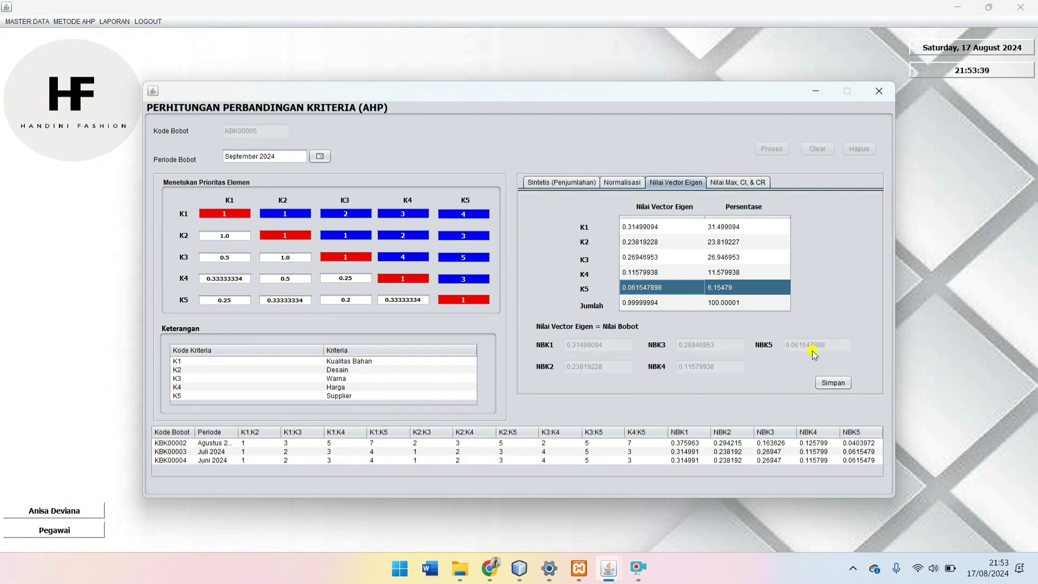
{"action": "left_click", "coordinate": [838, 383]}
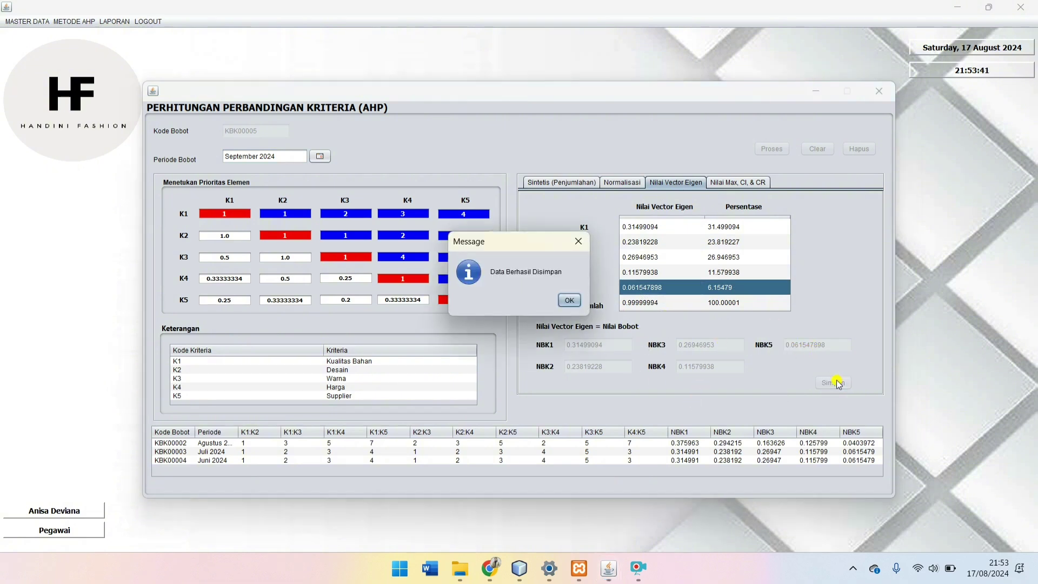
{"action": "left_click", "coordinate": [571, 300]}
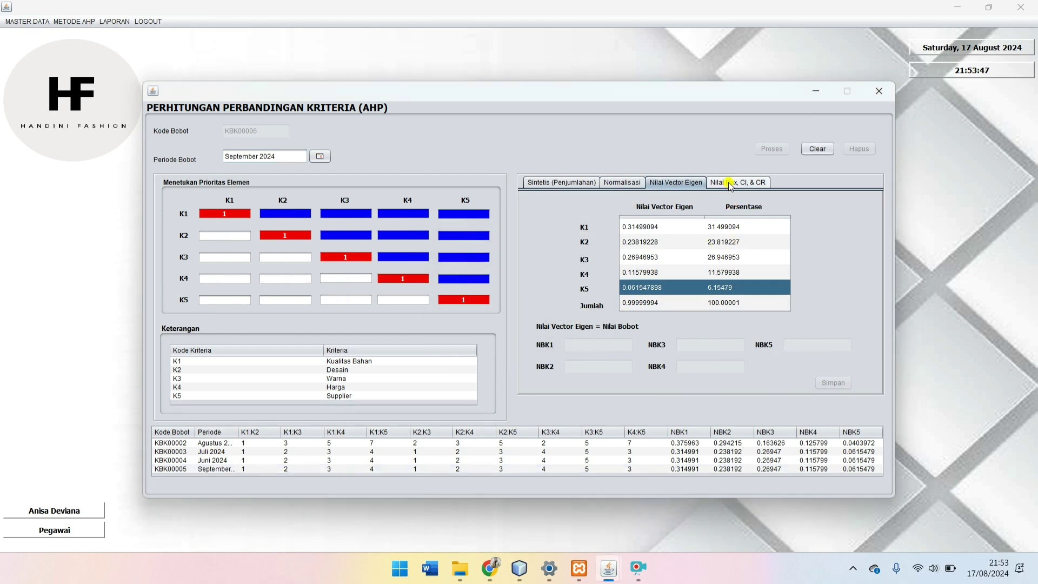
Step: Load KBK00005 on the Nilai Max, CI, & CR tab to confirm CR 0.059105348 is below 0.1
{"action": "left_click", "coordinate": [730, 184]}
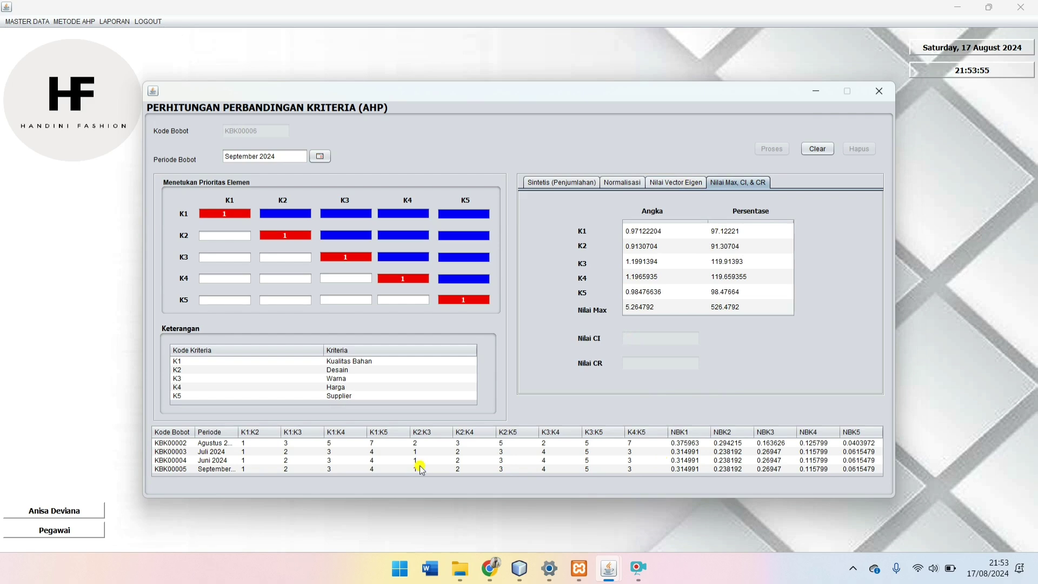
{"action": "left_click", "coordinate": [219, 469]}
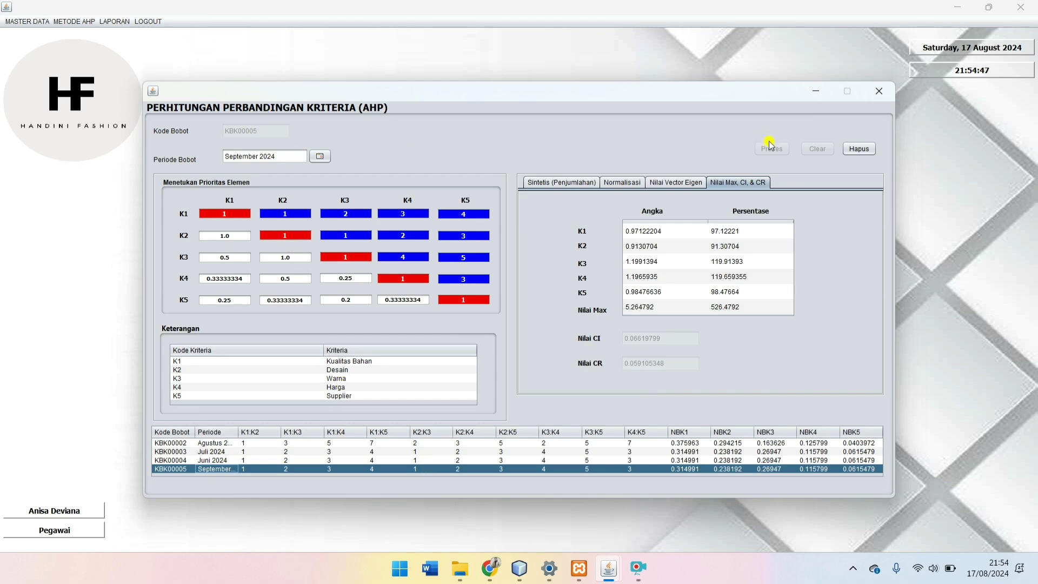
Step: Close the criteria window and open Perhitungan Perbandingan Alternatif Setiap Kriteria
{"action": "left_click", "coordinate": [881, 91]}
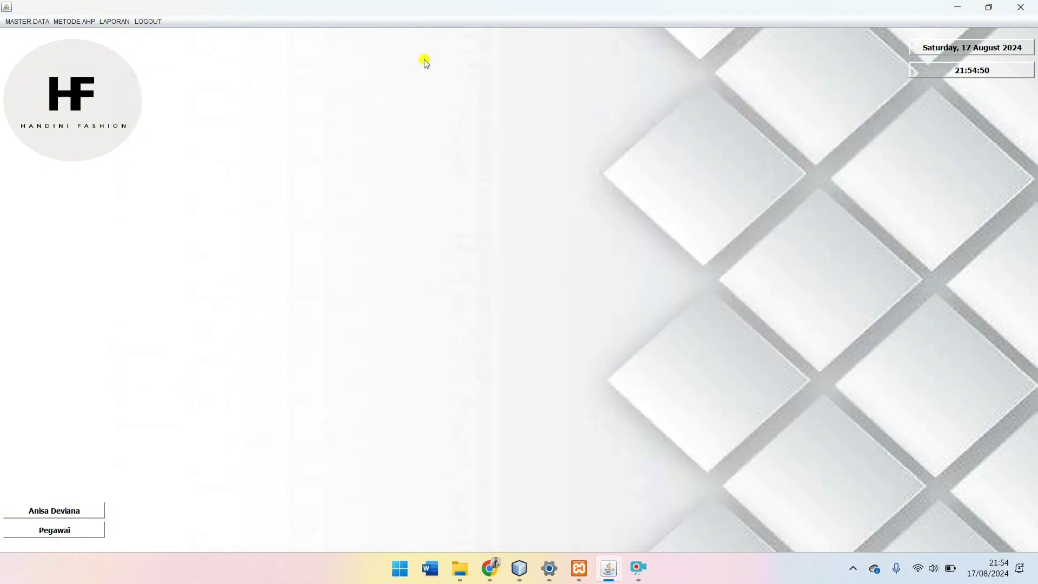
{"action": "left_click", "coordinate": [63, 23]}
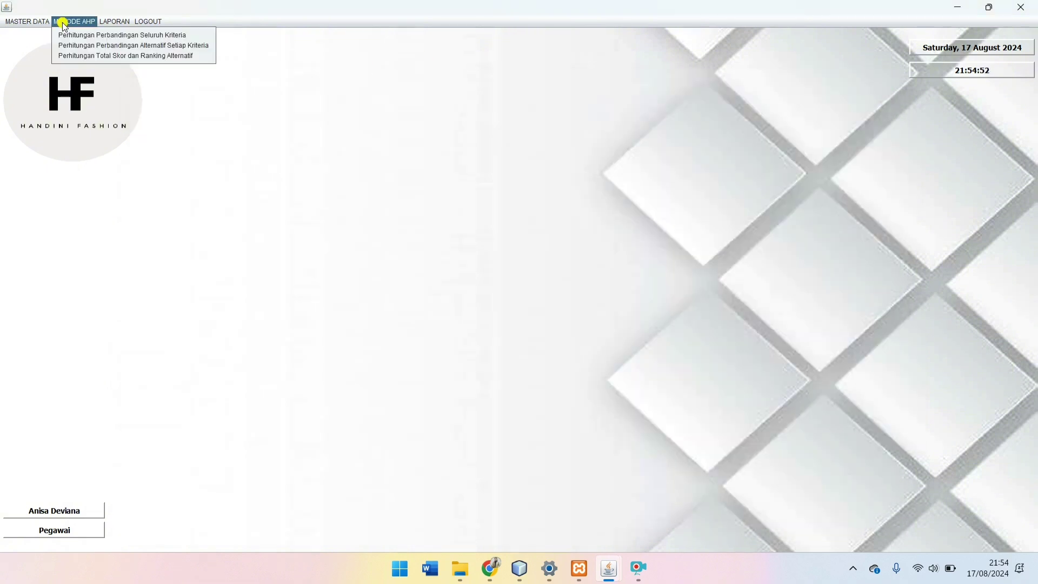
{"action": "left_click", "coordinate": [94, 46]}
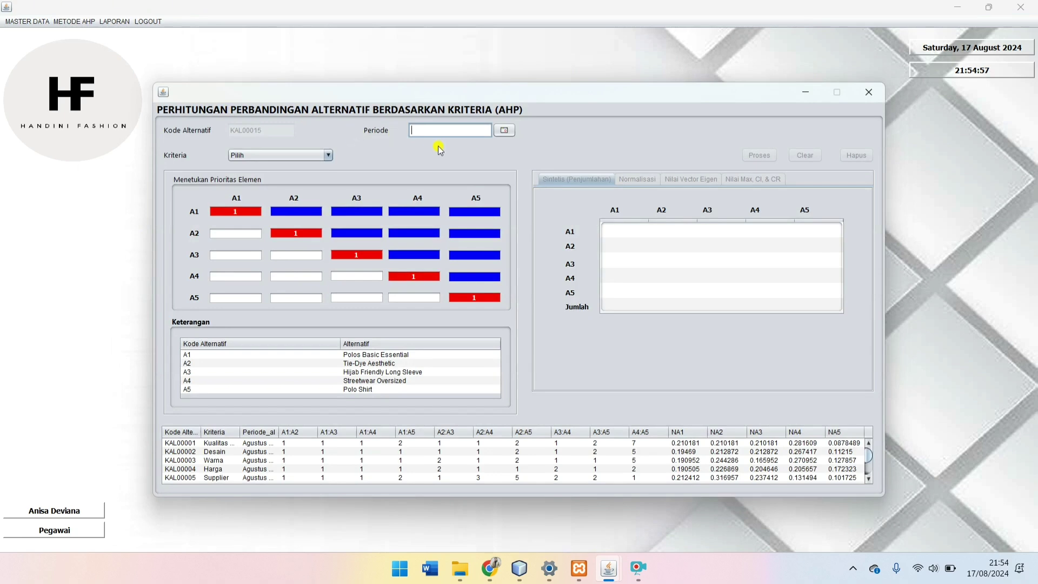
{"action": "left_click", "coordinate": [315, 157]}
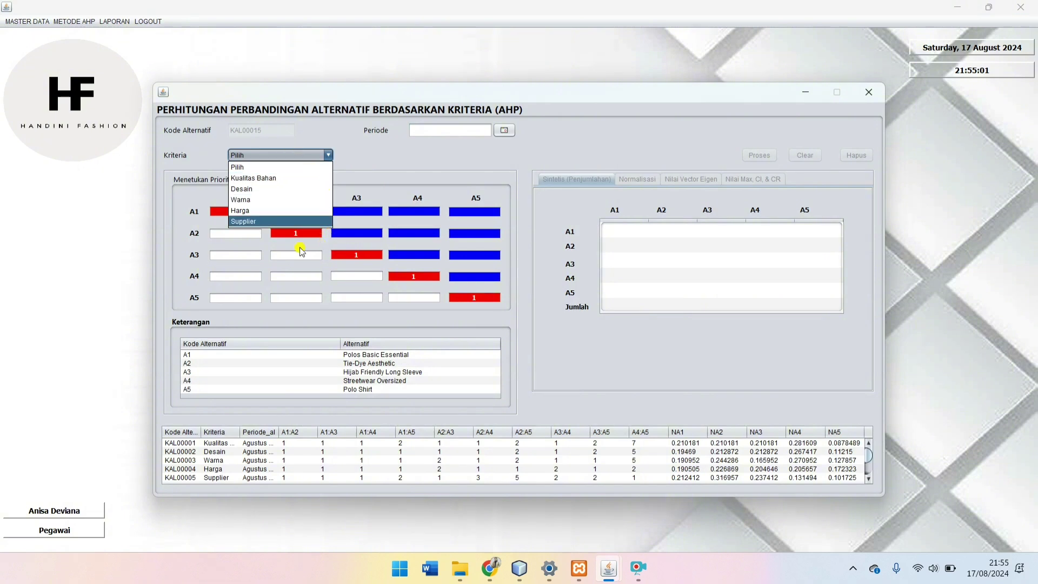
{"action": "left_click", "coordinate": [419, 168]}
Step: Set Periode to September 2024 and Kriteria to Kualitas Bahan
{"action": "left_click", "coordinate": [508, 132]}
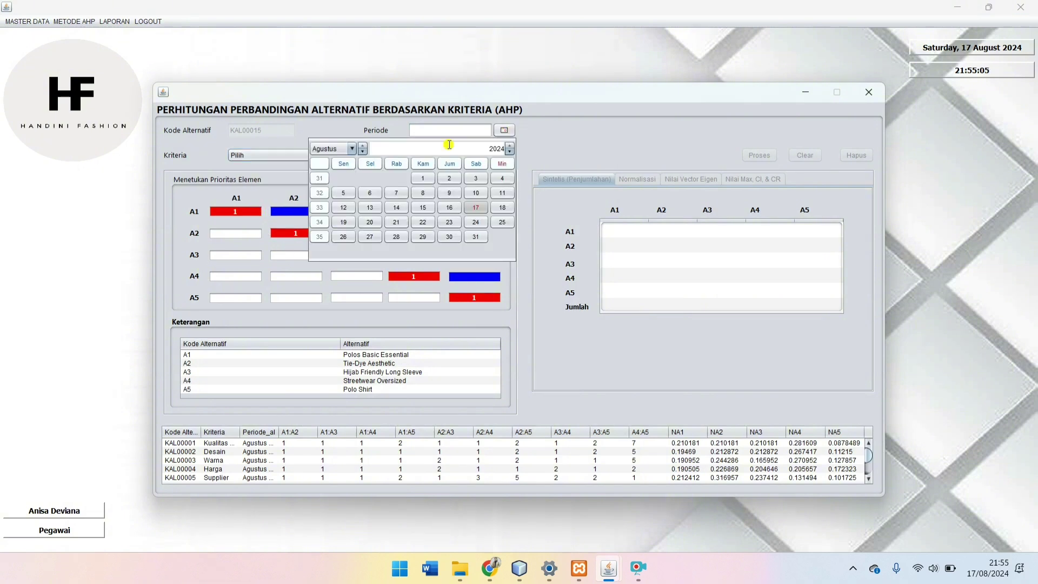
{"action": "left_click", "coordinate": [335, 150]}
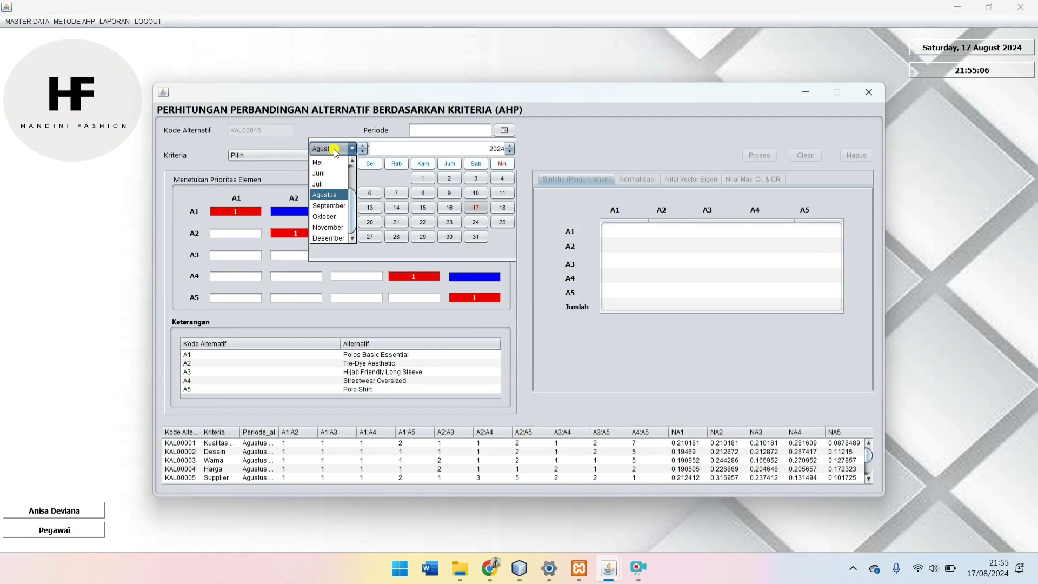
{"action": "left_click", "coordinate": [337, 206]}
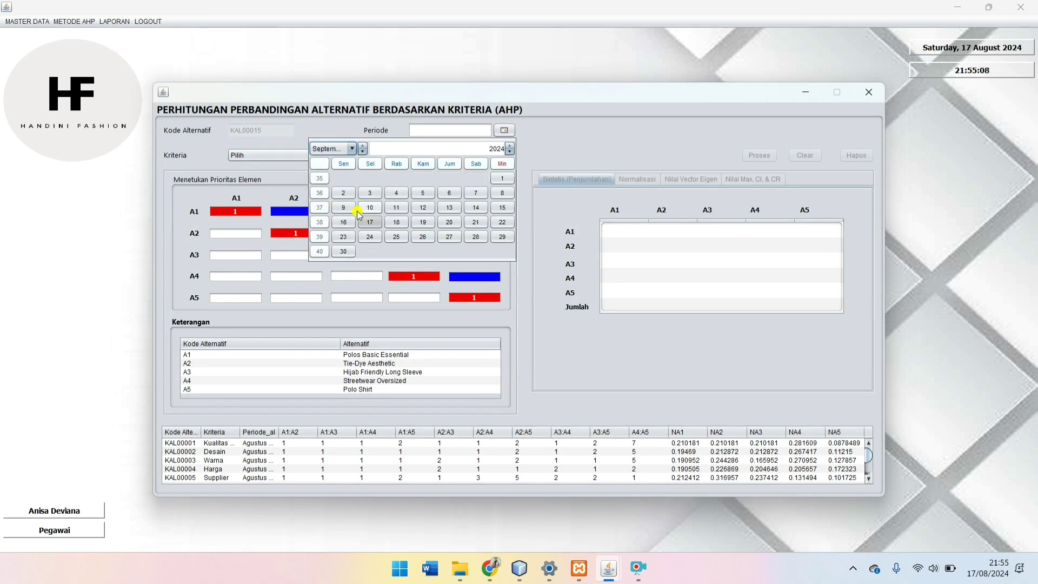
{"action": "left_click", "coordinate": [423, 222]}
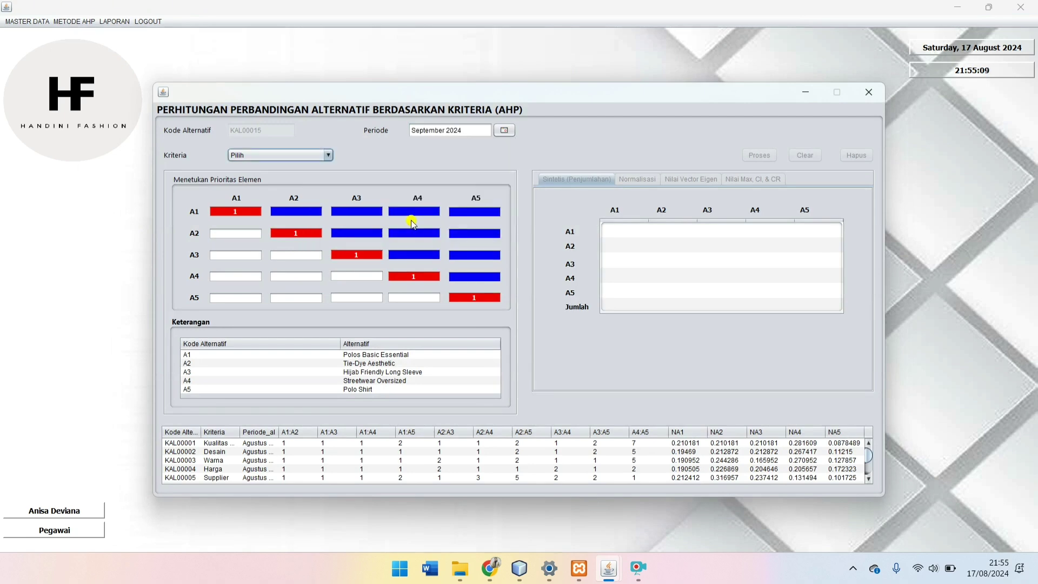
{"action": "left_click", "coordinate": [264, 156]}
{"action": "left_click", "coordinate": [268, 173]}
Step: Enter the A1 row comparisons 1, 1, 1, 2
{"action": "left_click", "coordinate": [307, 212]}
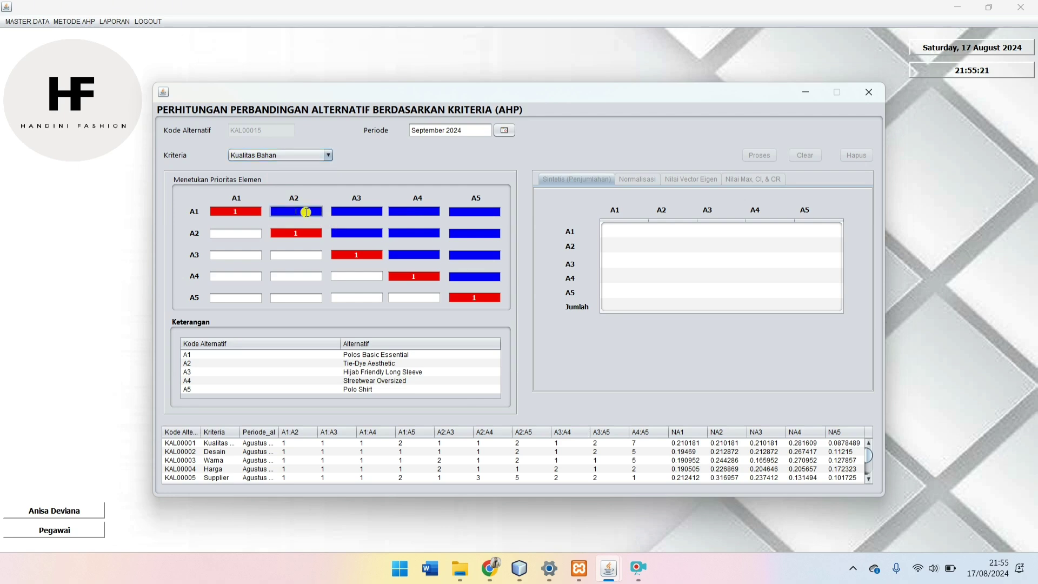
{"action": "type", "text": "1"}
{"action": "key", "text": "Tab"}
{"action": "type", "text": "1"}
{"action": "key", "text": "Tab"}
{"action": "type", "text": "1"}
{"action": "key", "text": "Tab"}
{"action": "type", "text": "2"}
Step: Enter the A2 row (1, 1, 2), A3 row (1, 2) and A4:A5 value 7
{"action": "left_click", "coordinate": [362, 234]}
{"action": "key", "text": "Tab"}
{"action": "type", "text": "1"}
{"action": "key", "text": "Tab"}
{"action": "type", "text": "2"}
{"action": "left_click", "coordinate": [434, 256]}
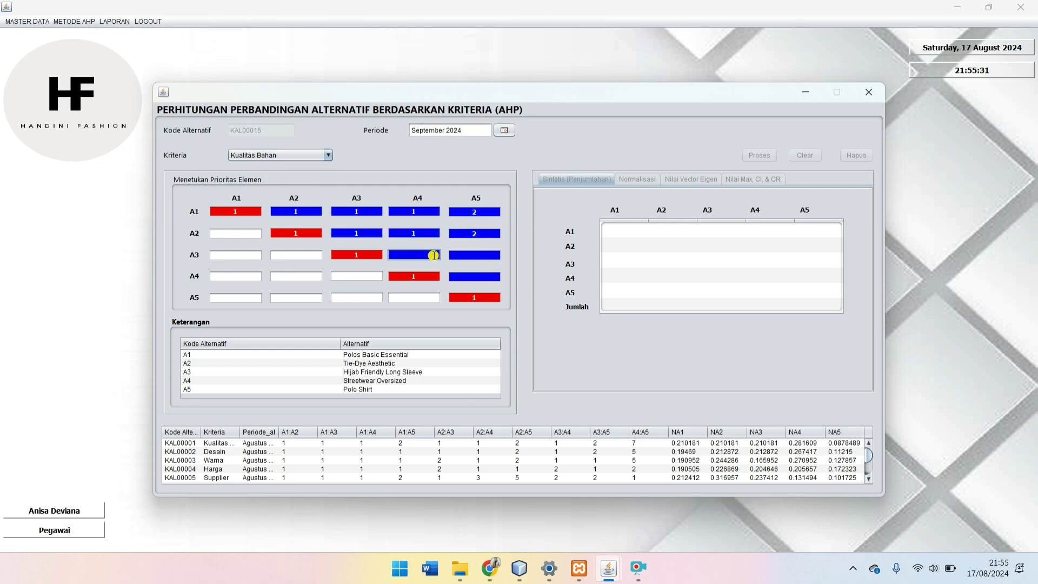
{"action": "key", "text": "Tab"}
{"action": "type", "text": "2"}
{"action": "left_click", "coordinate": [481, 280]}
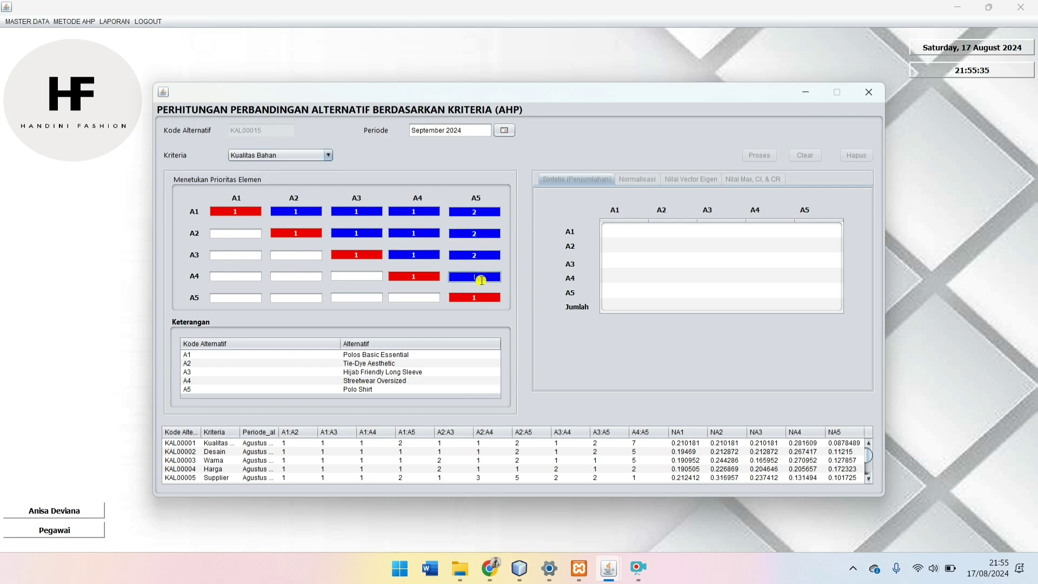
{"action": "type", "text": "7"}
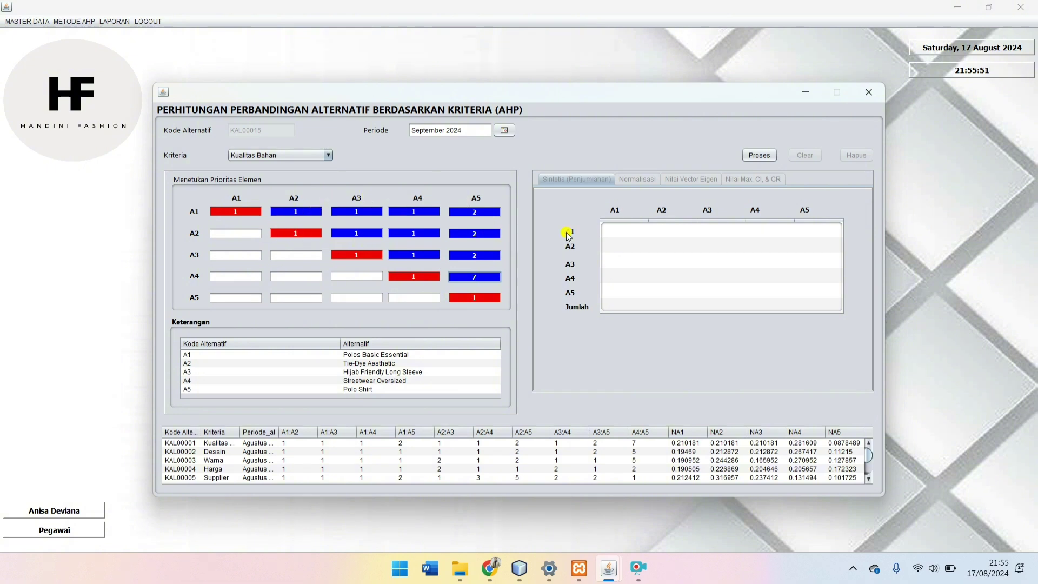
Step: Process Kualitas Bahan, fill NA1–NA5 from the eigenvector rows and save the record
{"action": "left_click", "coordinate": [768, 156]}
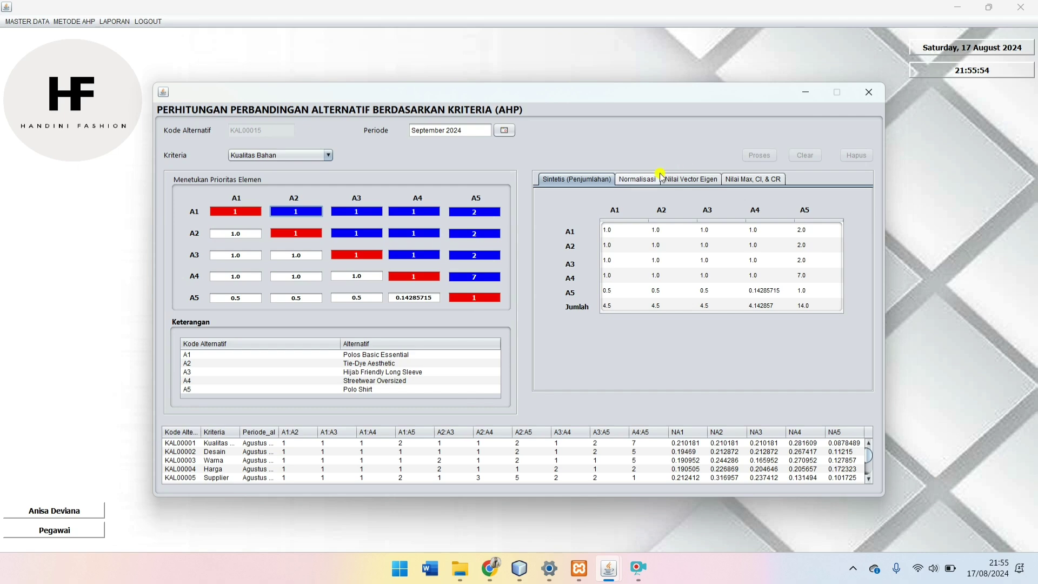
{"action": "left_click", "coordinate": [643, 179]}
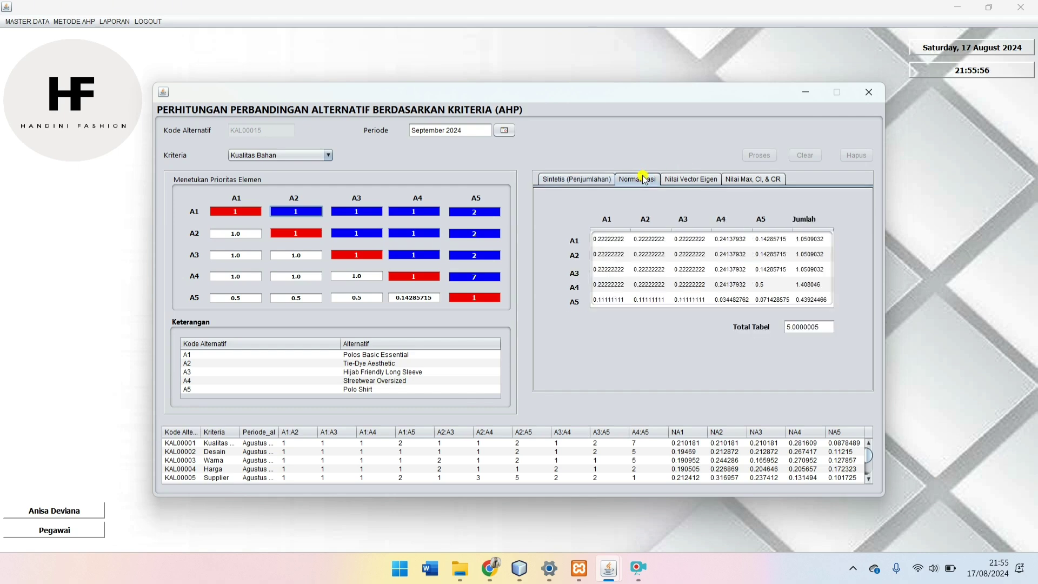
{"action": "left_click", "coordinate": [675, 182]}
{"action": "left_click", "coordinate": [663, 223]}
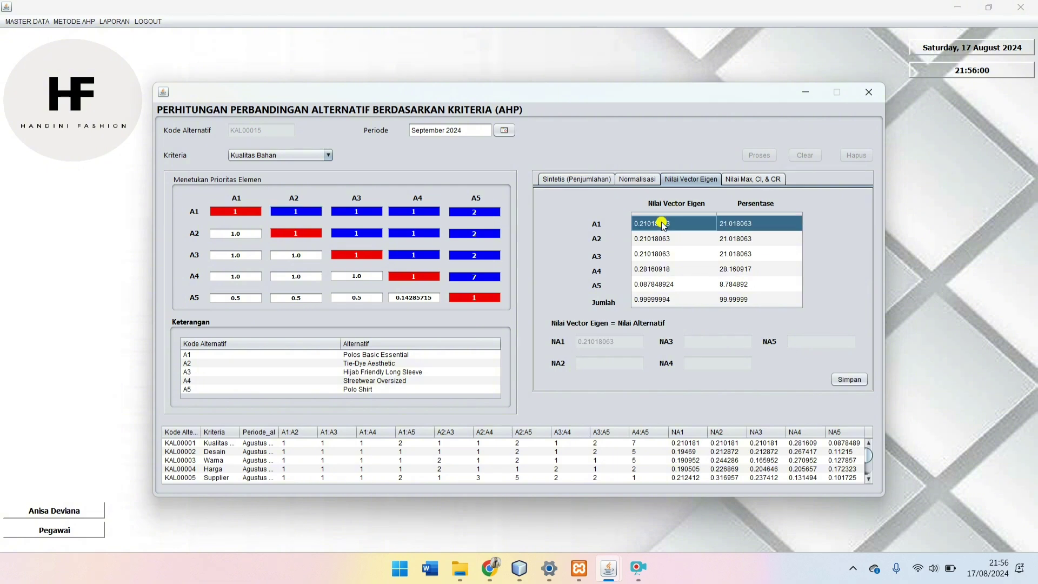
{"action": "left_click", "coordinate": [667, 239]}
{"action": "left_click", "coordinate": [665, 254]}
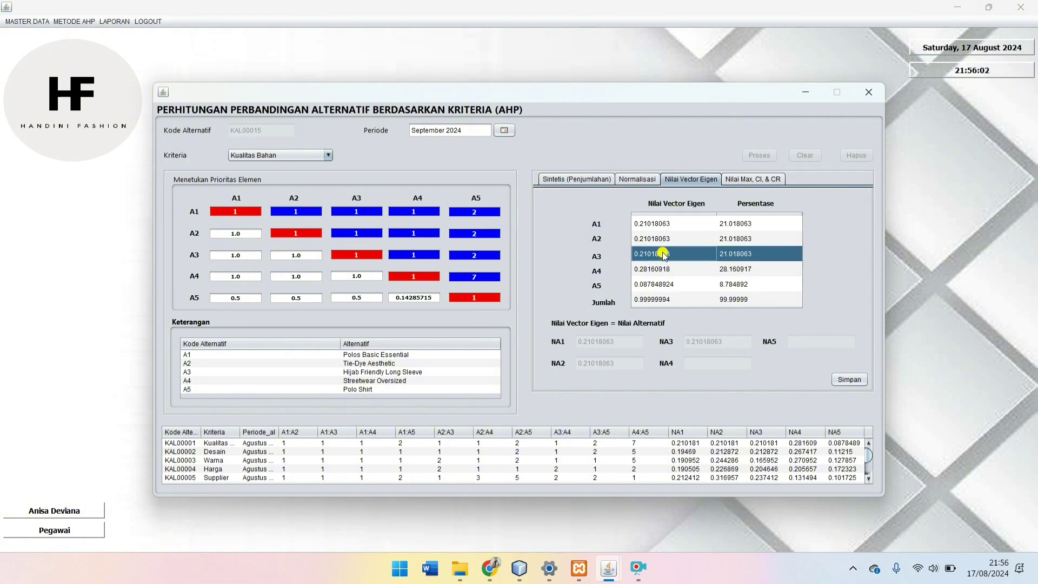
{"action": "left_click", "coordinate": [665, 270]}
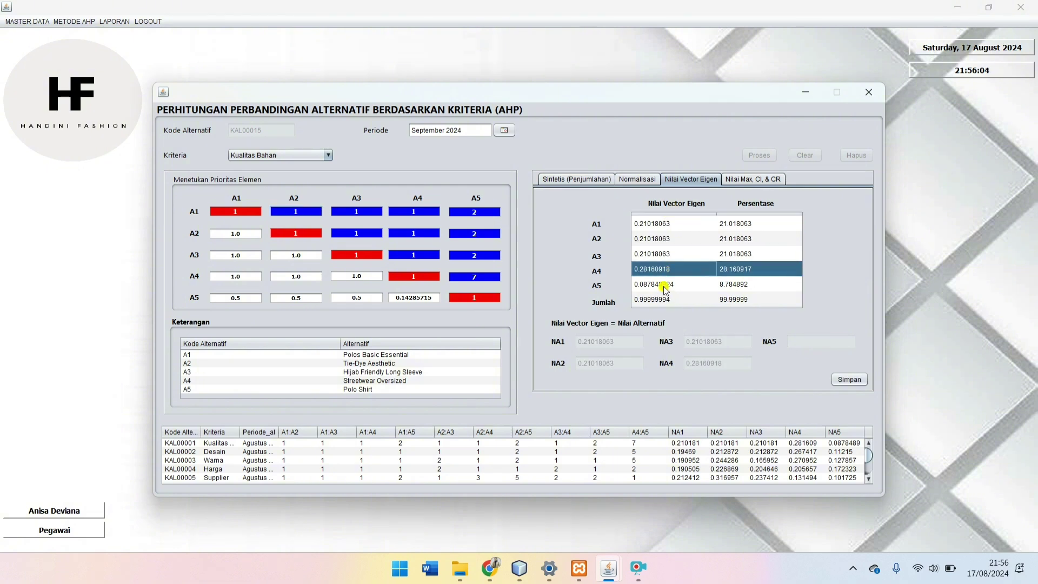
{"action": "left_click", "coordinate": [665, 287]}
{"action": "left_click", "coordinate": [858, 381]}
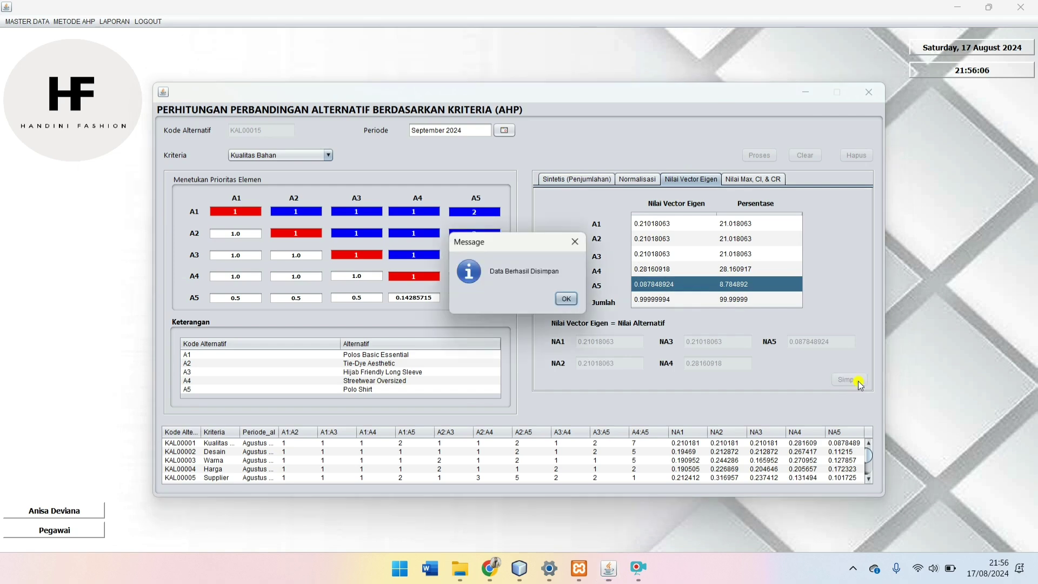
{"action": "left_click", "coordinate": [570, 302]}
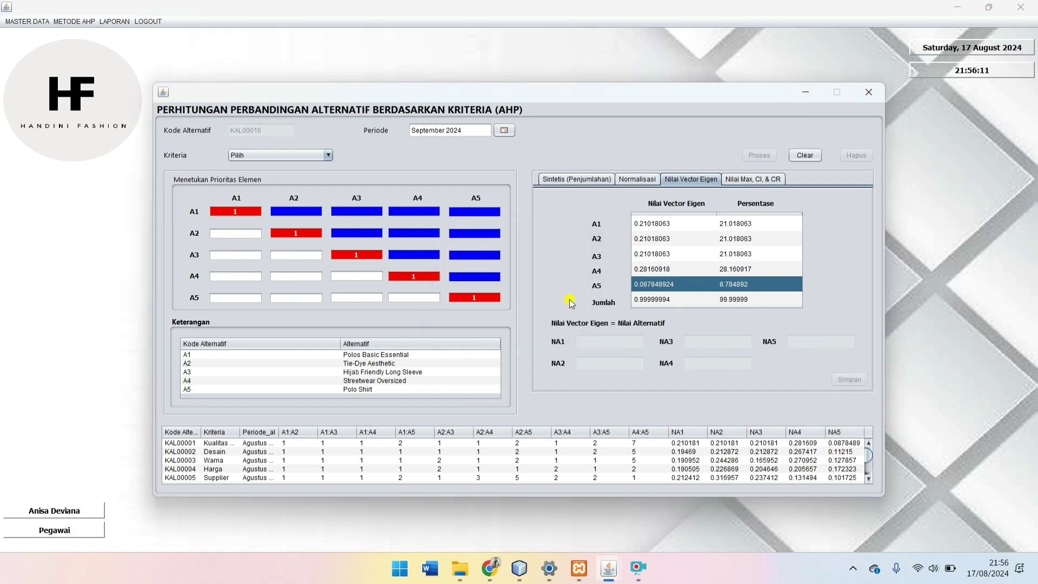
Step: Reload saved KAL00015 to check Nilai Max 5.23399 and CR 0.052229952
{"action": "left_click", "coordinate": [741, 182]}
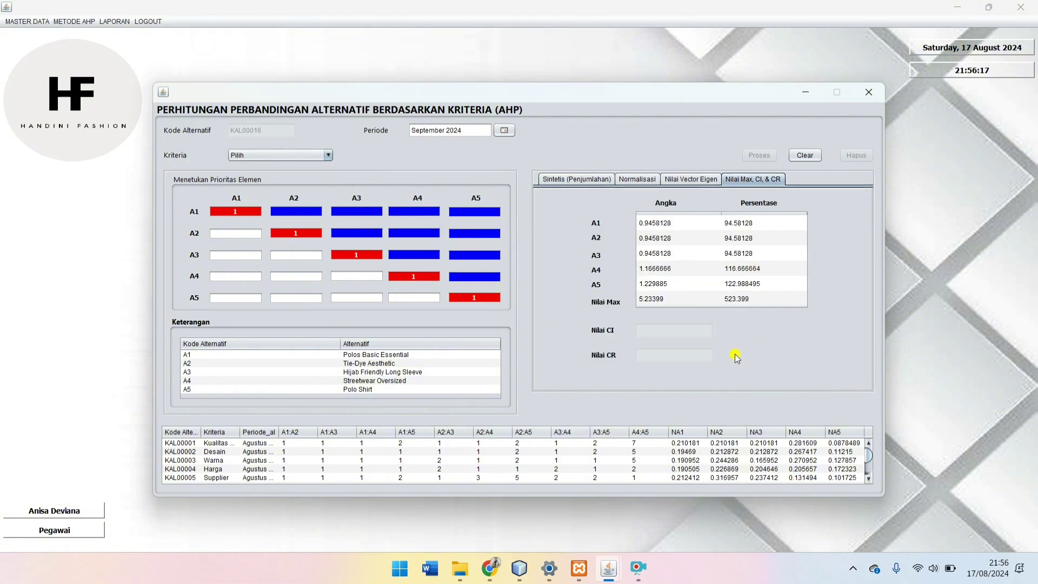
{"action": "scroll", "coordinate": [649, 458], "scroll_direction": "down", "scroll_amount": 3}
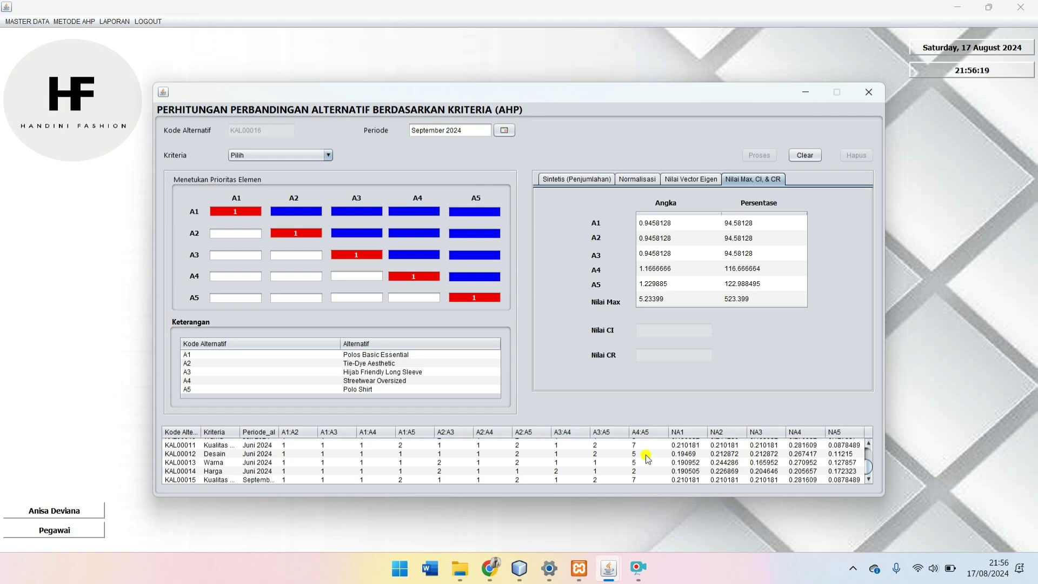
{"action": "left_click", "coordinate": [265, 481]}
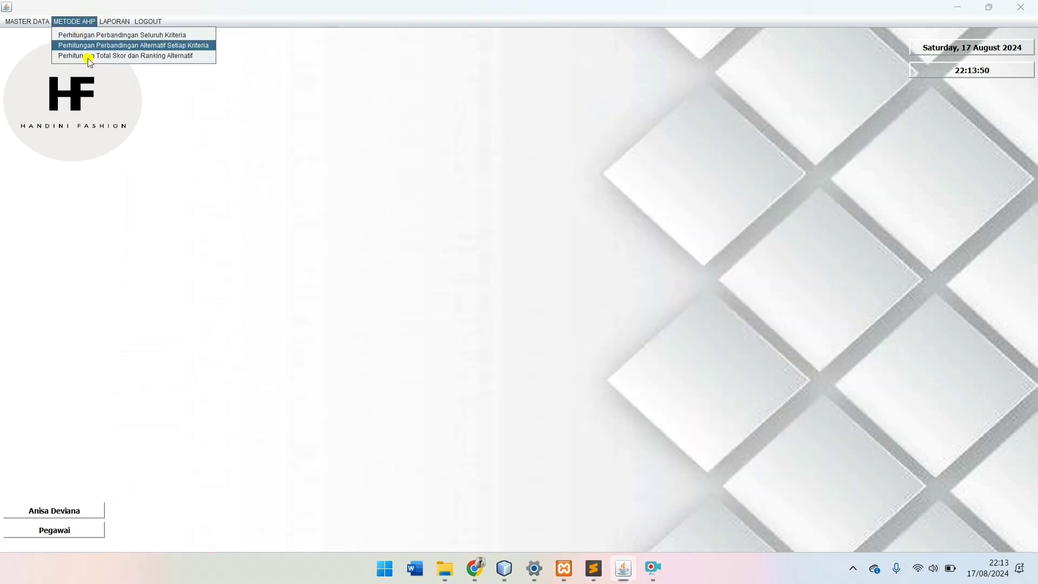
Step: Reopen the alternative comparison form with Kriteria Desain and Periode September 2024
{"action": "left_click", "coordinate": [90, 44]}
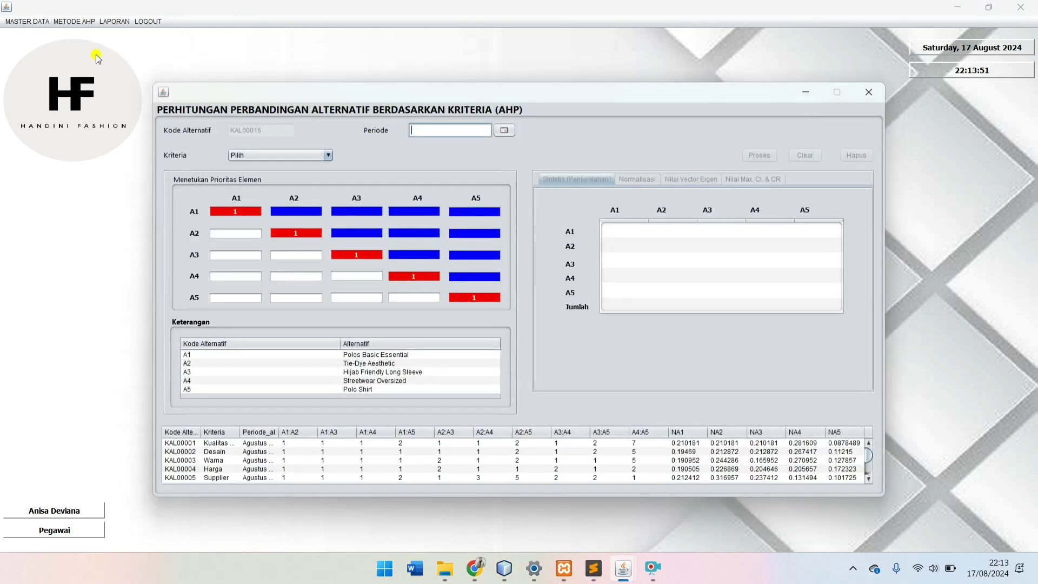
{"action": "left_click", "coordinate": [284, 155]}
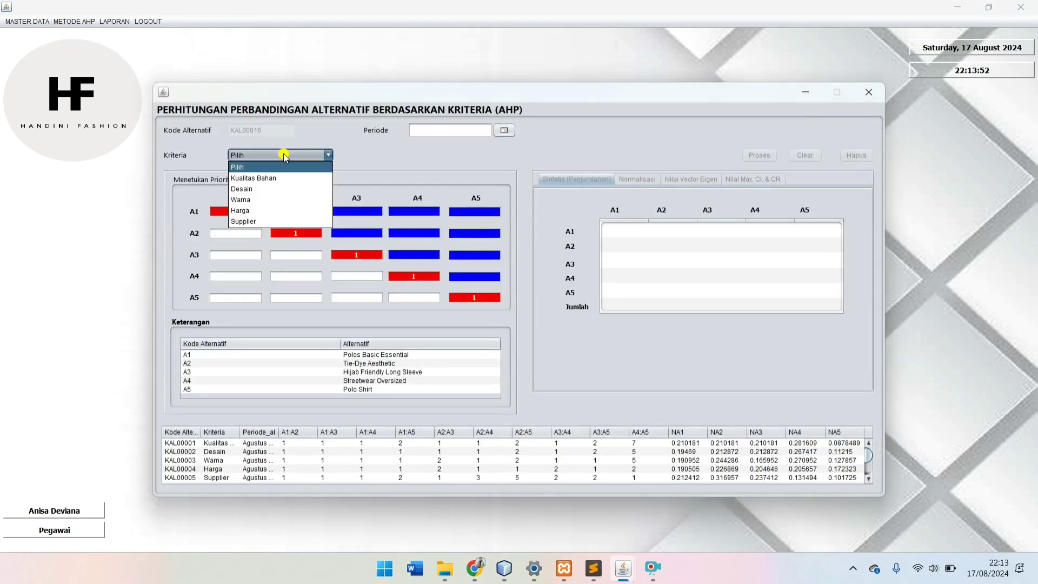
{"action": "left_click", "coordinate": [285, 189]}
{"action": "left_click", "coordinate": [302, 211]}
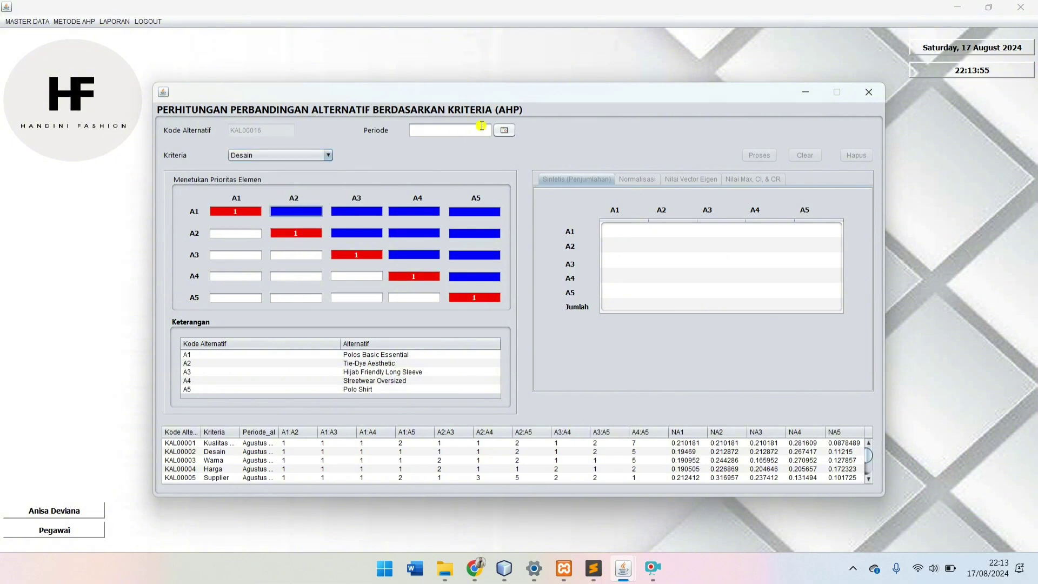
{"action": "left_click", "coordinate": [504, 131]}
{"action": "left_click", "coordinate": [331, 150]}
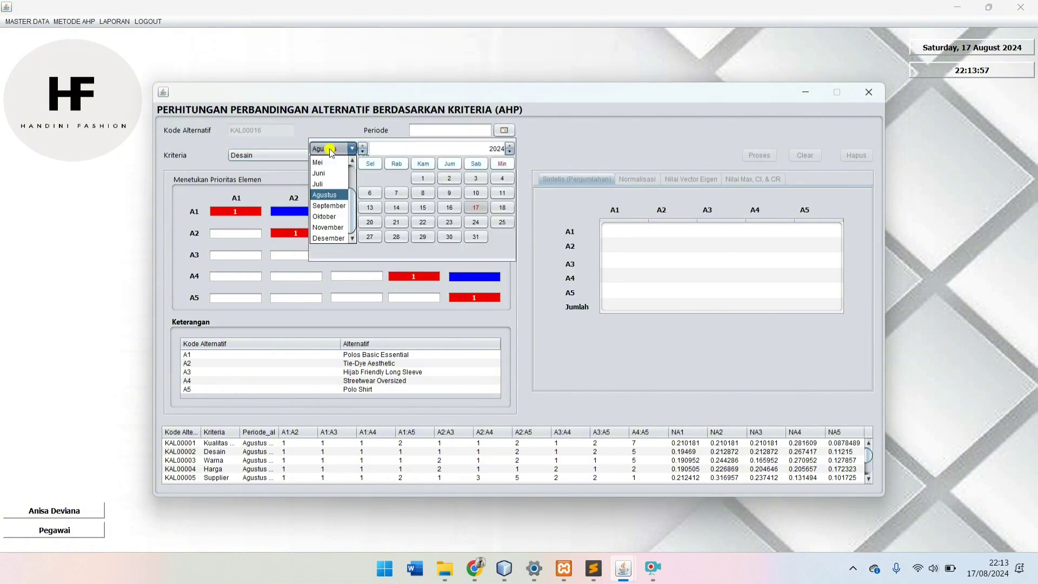
{"action": "left_click", "coordinate": [331, 212]}
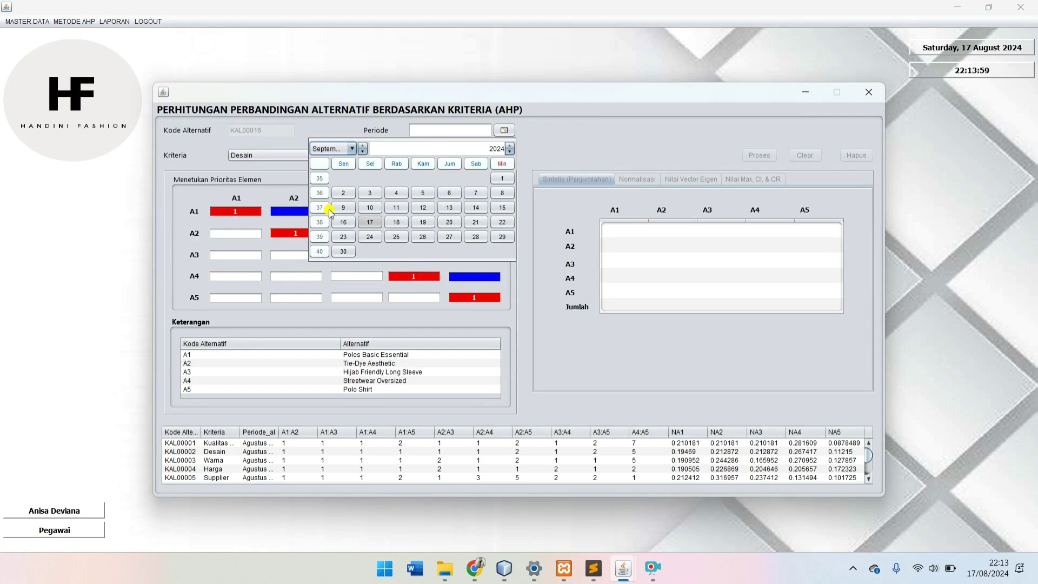
{"action": "scroll", "coordinate": [299, 480], "scroll_direction": "down", "scroll_amount": 4}
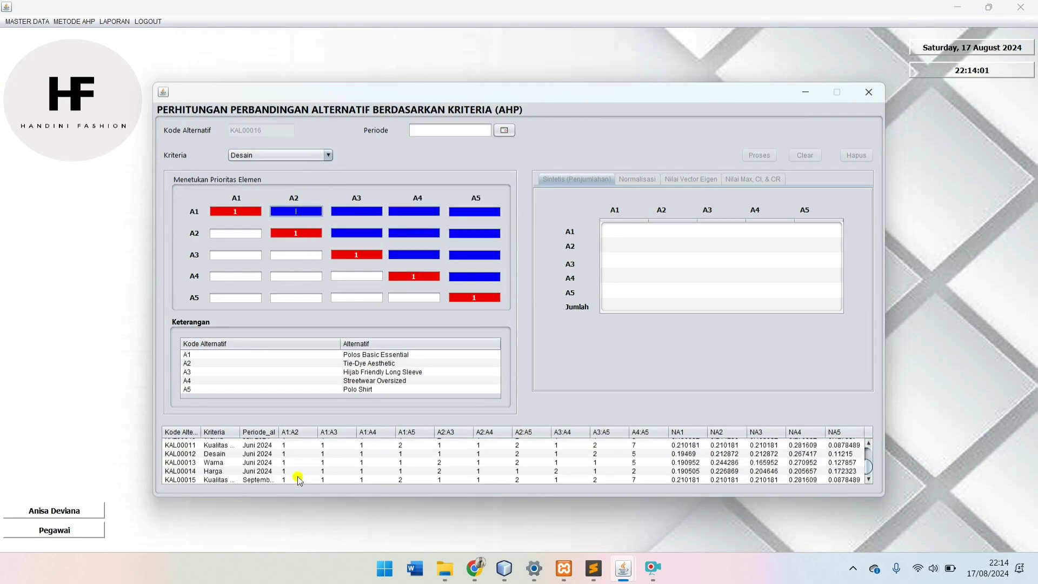
{"action": "left_click", "coordinate": [505, 131]}
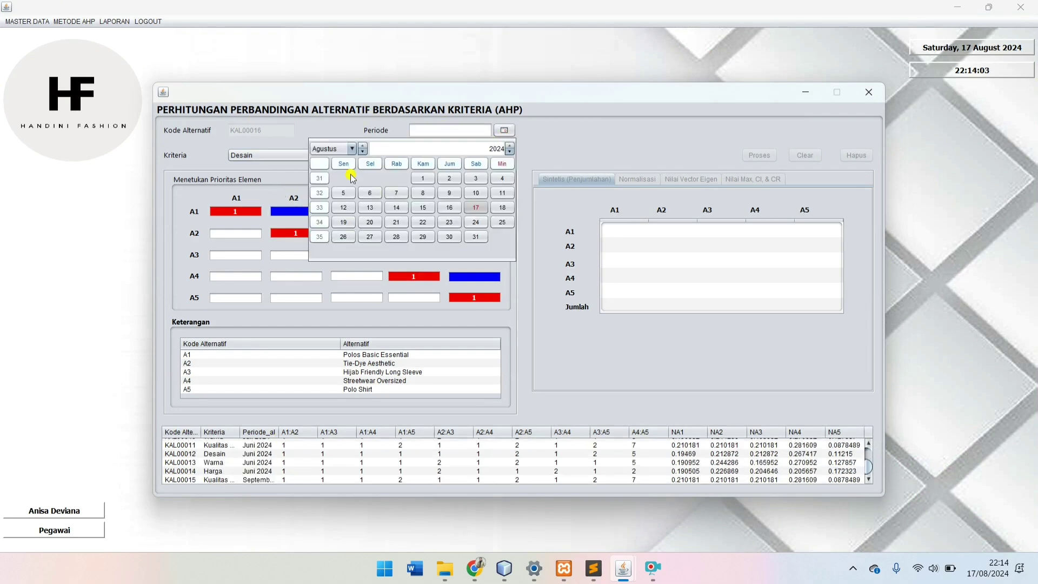
{"action": "left_click", "coordinate": [331, 150]}
{"action": "left_click", "coordinate": [331, 211]}
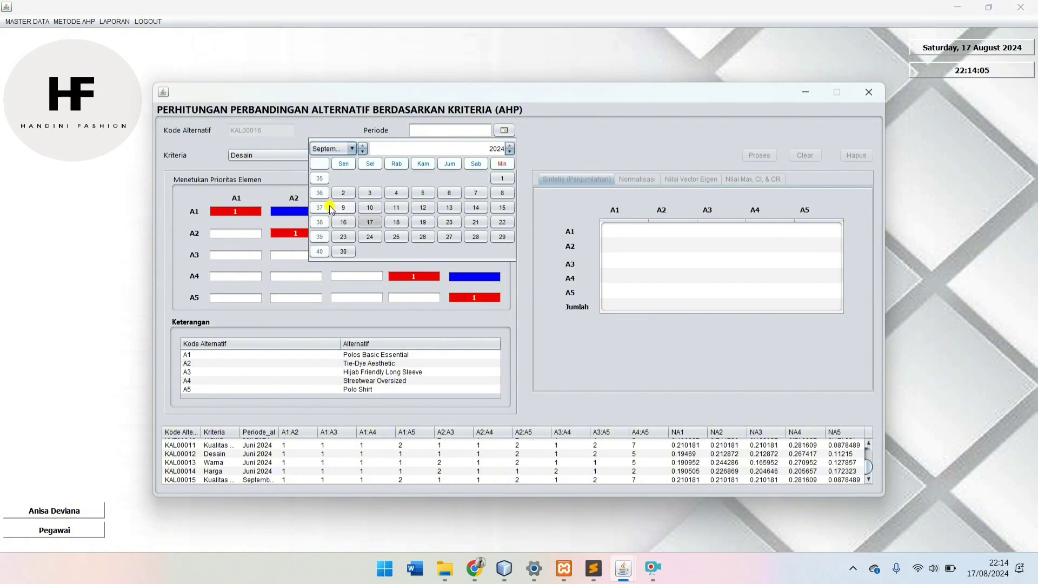
{"action": "left_click", "coordinate": [336, 208]}
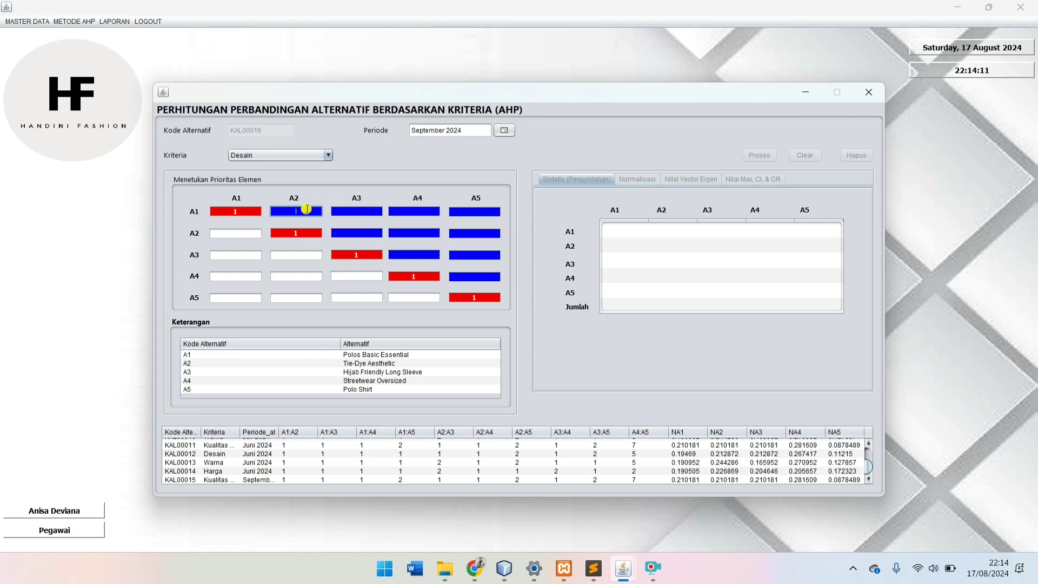
Step: Enter the Desain A1 and A2 row comparisons, with A2 versus A5 set to 2
{"action": "key", "text": "Tab"}
{"action": "type", "text": "1"}
{"action": "key", "text": "Tab"}
{"action": "type", "text": "1"}
{"action": "key", "text": "Tab"}
{"action": "left_click", "coordinate": [372, 233]}
{"action": "type", "text": "1"}
{"action": "left_click", "coordinate": [405, 235]}
{"action": "left_click", "coordinate": [477, 234]}
{"action": "type", "text": "2"}
Step: Enter A3 row values 1 and 2 and A4 versus A5 value 5, then process the synthesis
{"action": "left_click", "coordinate": [431, 256]}
{"action": "type", "text": "1"}
{"action": "left_click", "coordinate": [475, 253]}
{"action": "type", "text": "2"}
{"action": "left_click", "coordinate": [475, 277]}
{"action": "type", "text": "5"}
{"action": "left_click", "coordinate": [768, 160]}
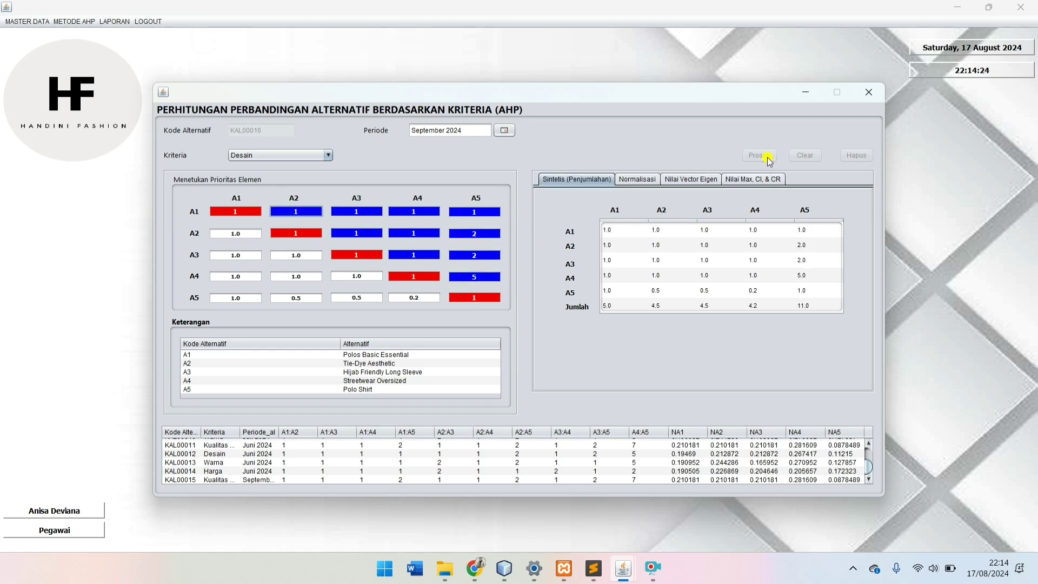
Step: Transfer the Desain eigenvector values of A1–A5 into NA1–NA5 and save them
{"action": "left_click", "coordinate": [634, 179]}
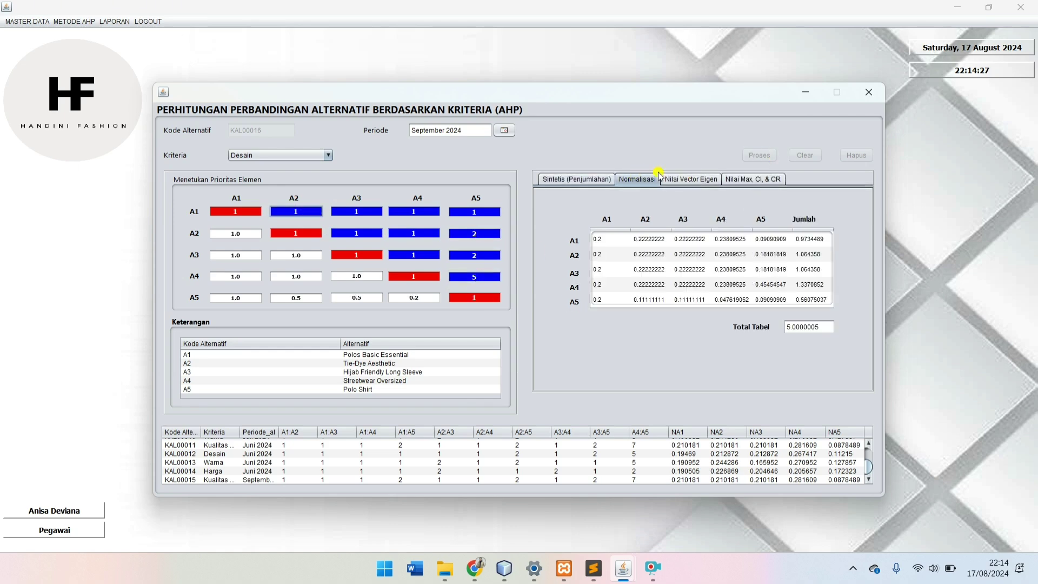
{"action": "left_click", "coordinate": [678, 181]}
{"action": "left_click", "coordinate": [648, 224]}
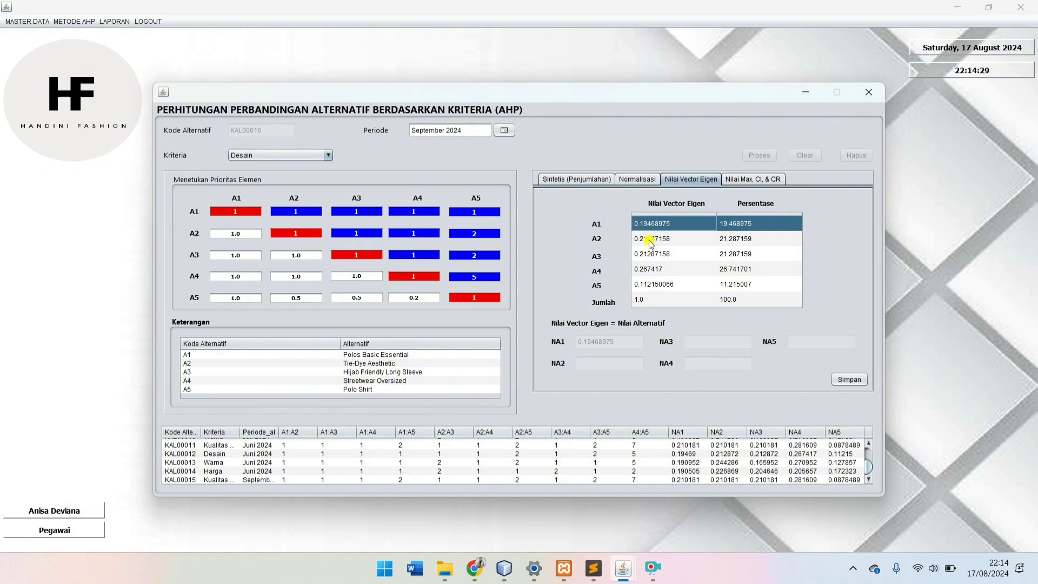
{"action": "left_click", "coordinate": [651, 241]}
{"action": "left_click", "coordinate": [652, 256]}
{"action": "left_click", "coordinate": [653, 270]}
{"action": "left_click", "coordinate": [653, 285]}
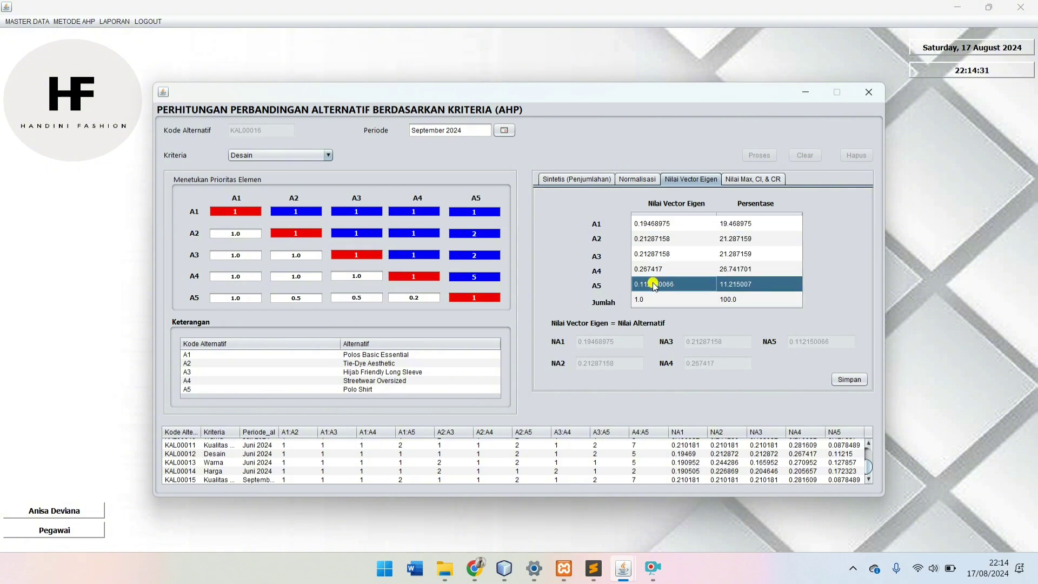
{"action": "left_click", "coordinate": [862, 380]}
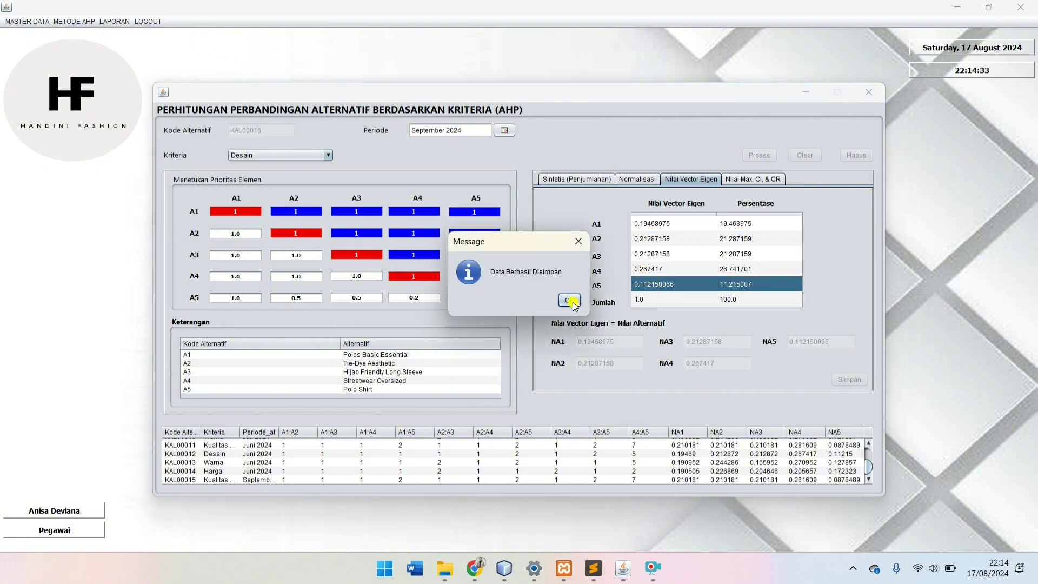
{"action": "left_click", "coordinate": [570, 302]}
Step: Check that saved record KAL00016 has CR 0.05493196, then close the comparison window
{"action": "left_click", "coordinate": [754, 179]}
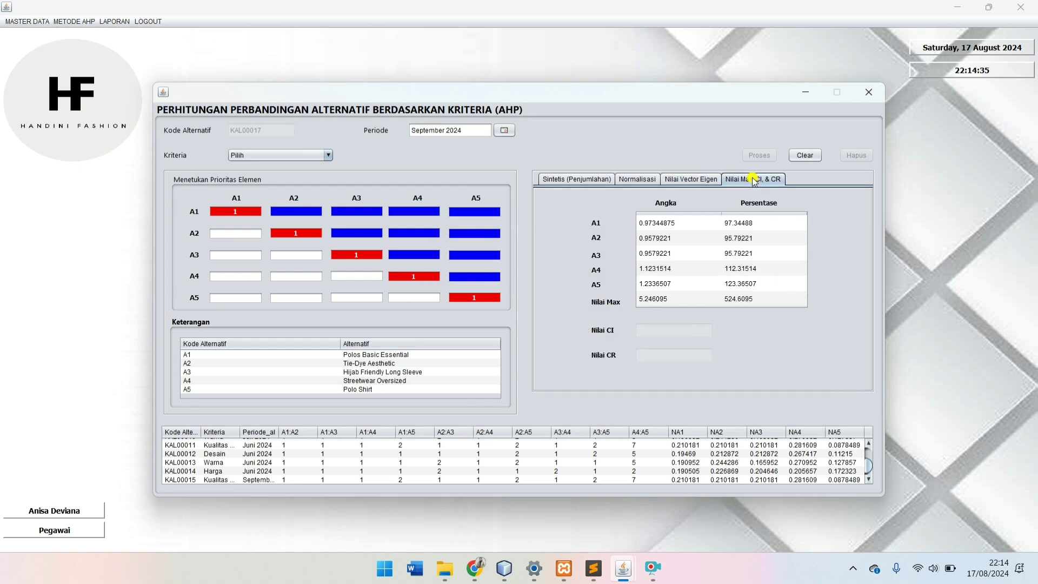
{"action": "scroll", "coordinate": [514, 457], "scroll_direction": "down", "scroll_amount": 1}
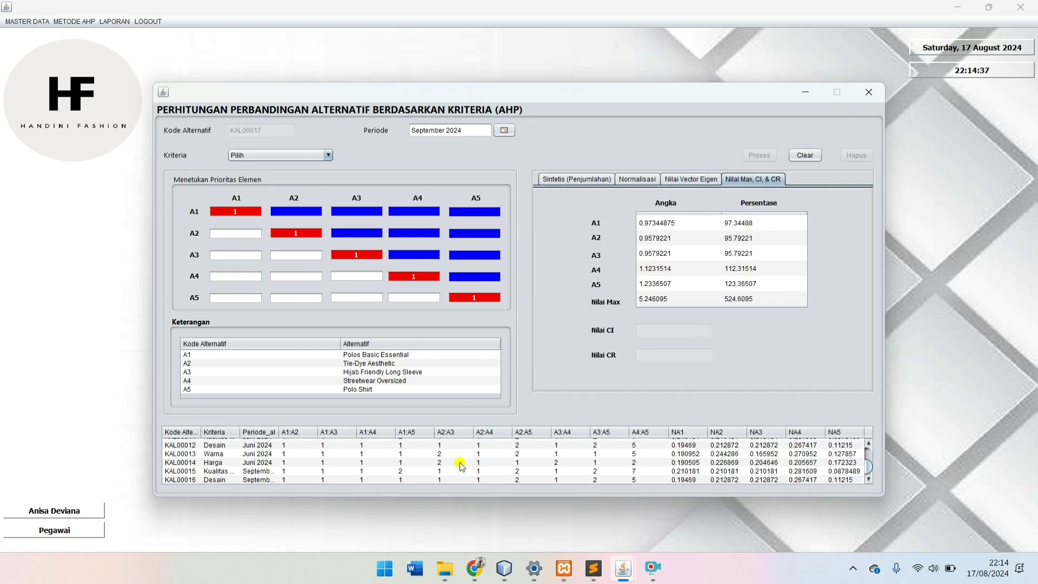
{"action": "left_click", "coordinate": [252, 481]}
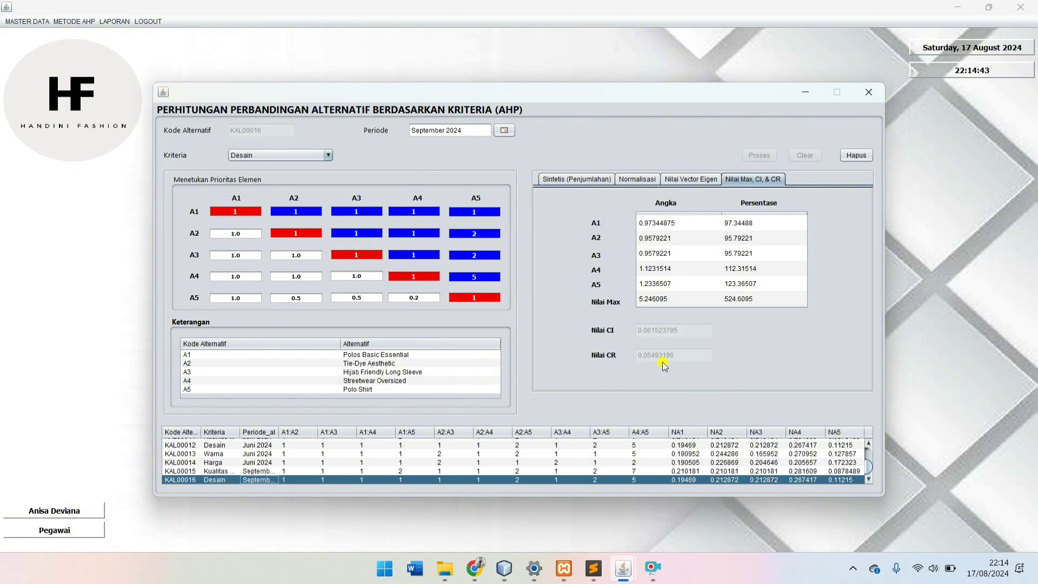
{"action": "left_click", "coordinate": [868, 93]}
Step: Reopen the alternative comparison form for the Warna criterion with period September 2024
{"action": "left_click", "coordinate": [74, 21]}
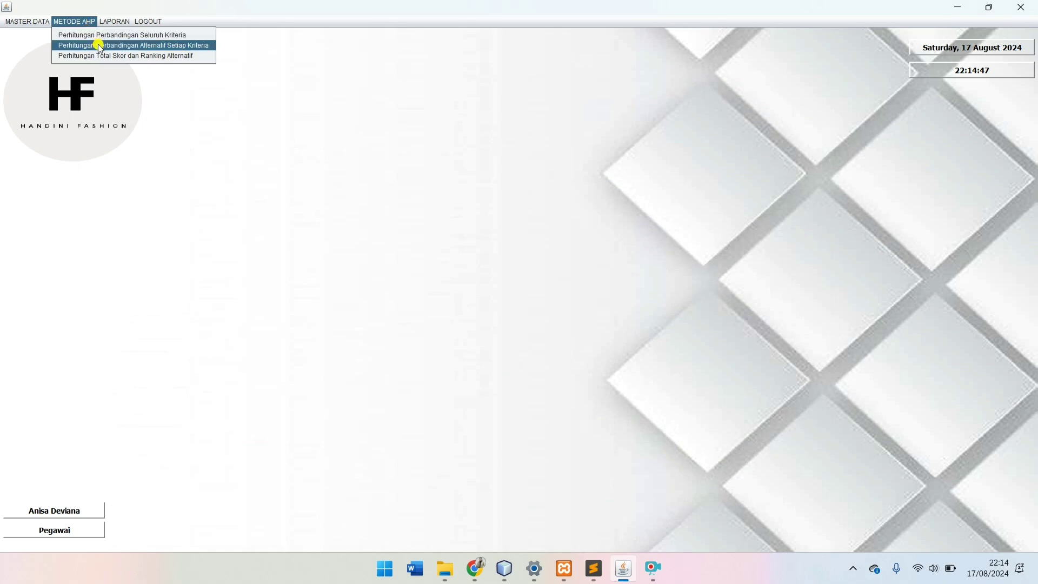
{"action": "left_click", "coordinate": [103, 47]}
{"action": "left_click", "coordinate": [325, 155]}
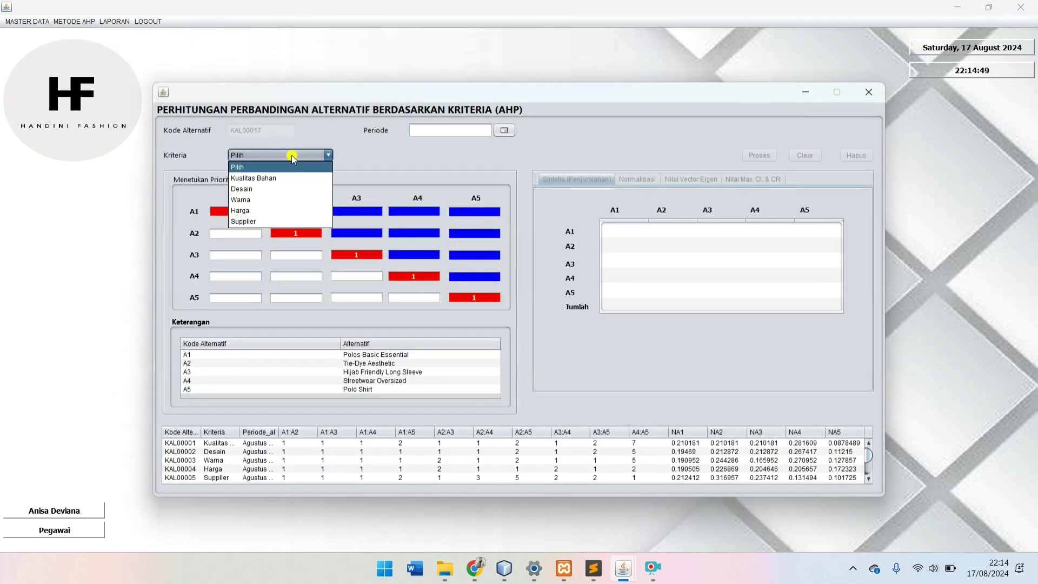
{"action": "left_click", "coordinate": [287, 200]}
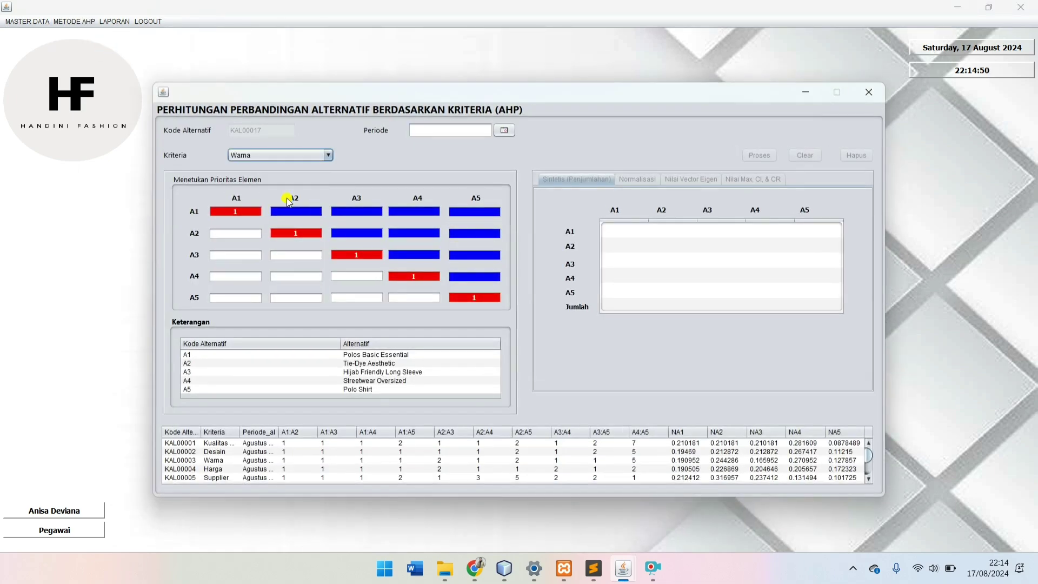
{"action": "left_click", "coordinate": [500, 133]}
{"action": "left_click", "coordinate": [336, 149]}
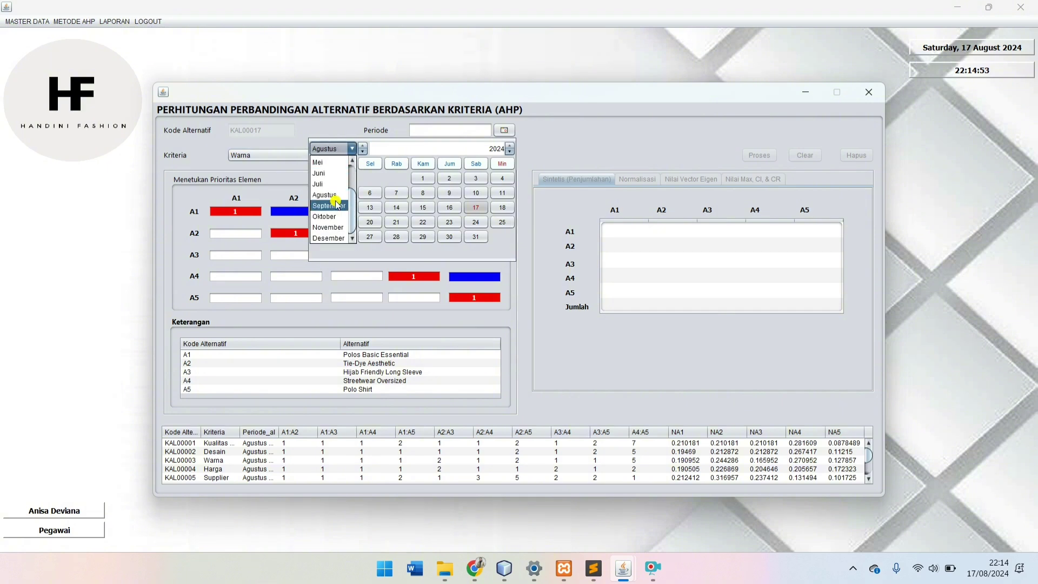
{"action": "left_click", "coordinate": [329, 206]}
{"action": "left_click", "coordinate": [419, 205]}
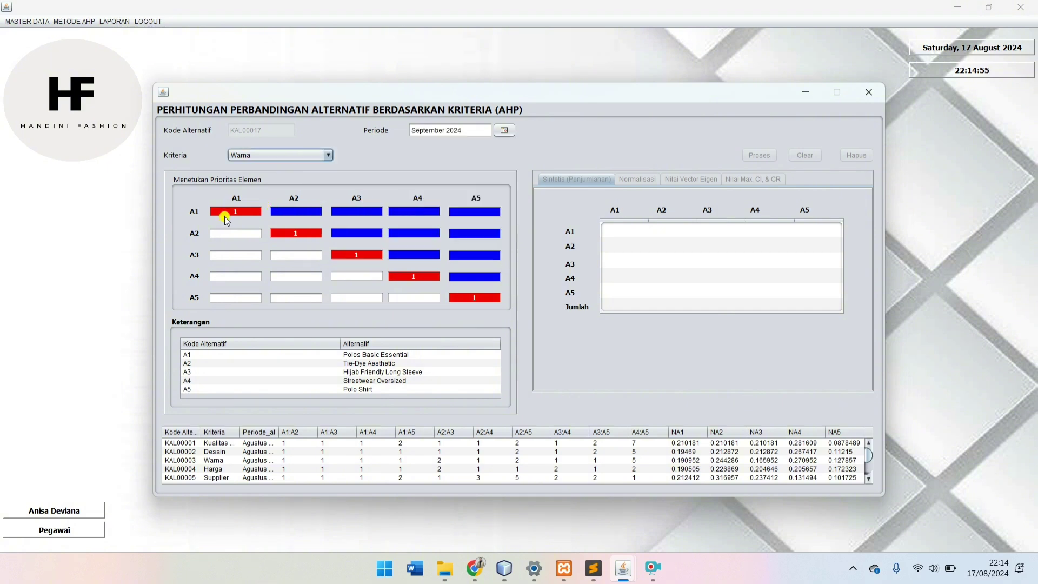
Step: Enter the upper-triangle comparisons for rows A1–A3, with A3 versus A4 set to 1
{"action": "left_click", "coordinate": [291, 213]}
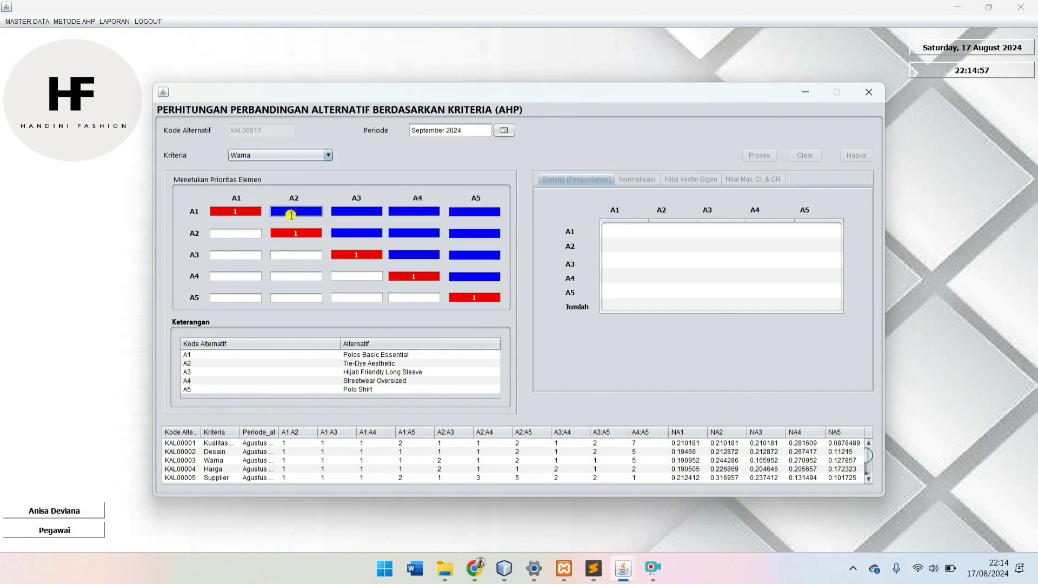
{"action": "key", "text": "Tab"}
{"action": "key", "text": "Tab"}
{"action": "key", "text": "Tab"}
{"action": "left_click", "coordinate": [343, 231]}
{"action": "key", "text": "Tab"}
{"action": "key", "text": "Tab"}
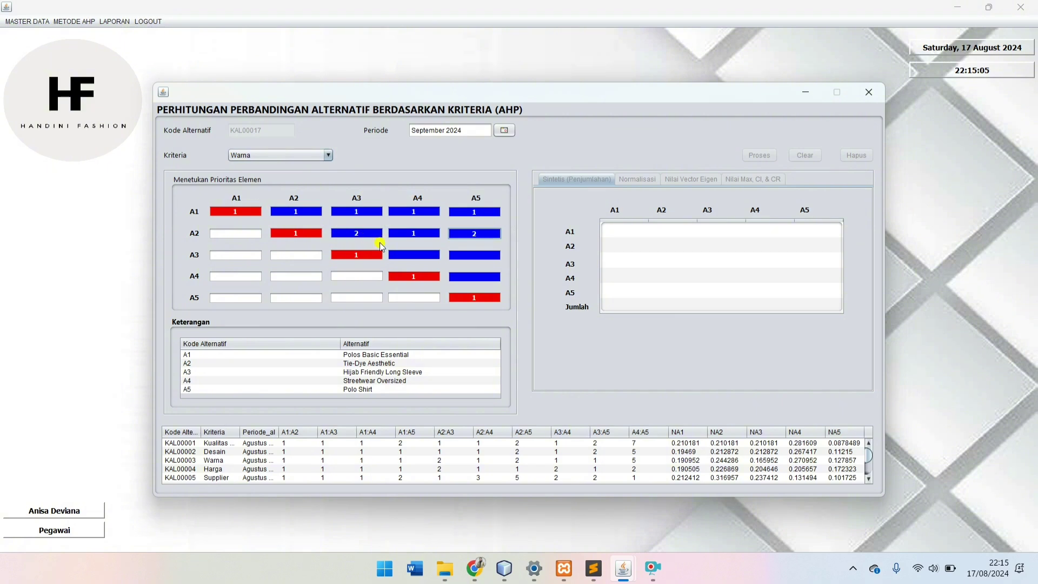
{"action": "left_click", "coordinate": [404, 252]}
{"action": "type", "text": "1"}
{"action": "key", "text": "Tab"}
{"action": "type", "text": "1"}
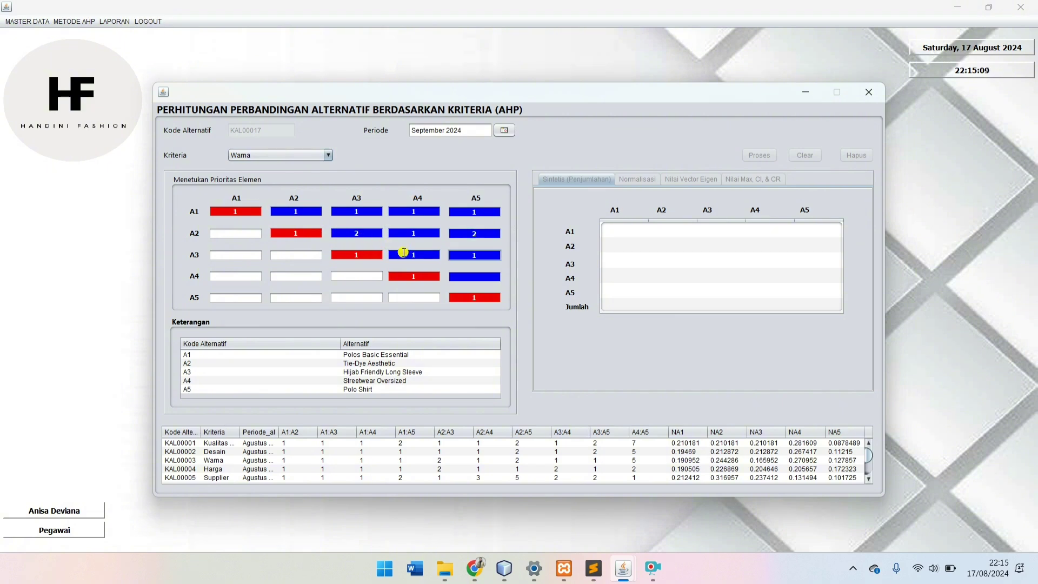
{"action": "left_click", "coordinate": [463, 280]}
Step: Set A4 versus A5 to 5 and compute the Warna normalised matrix and eigenvectors
{"action": "type", "text": "5"}
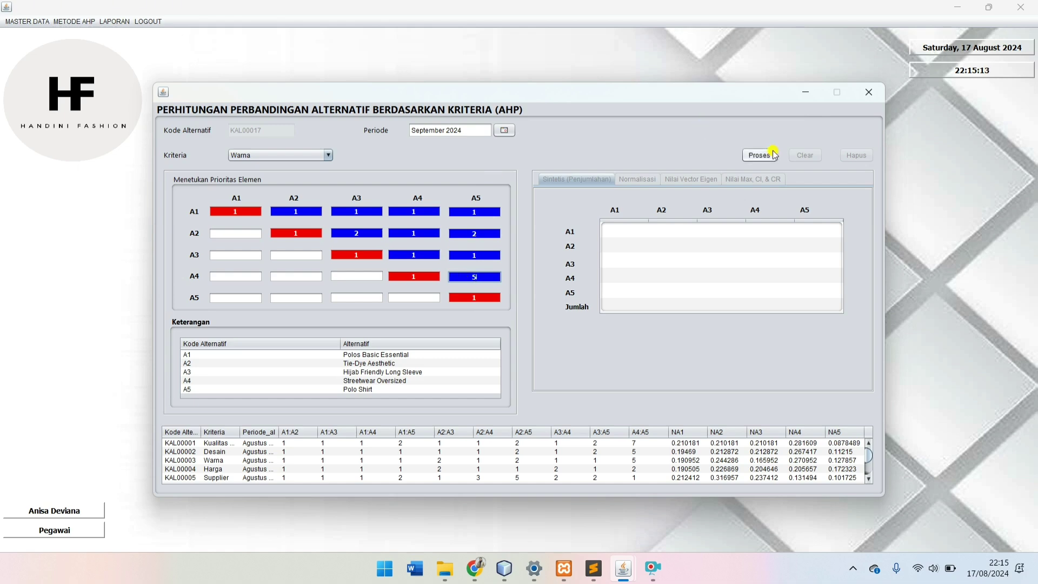
{"action": "left_click", "coordinate": [768, 157]}
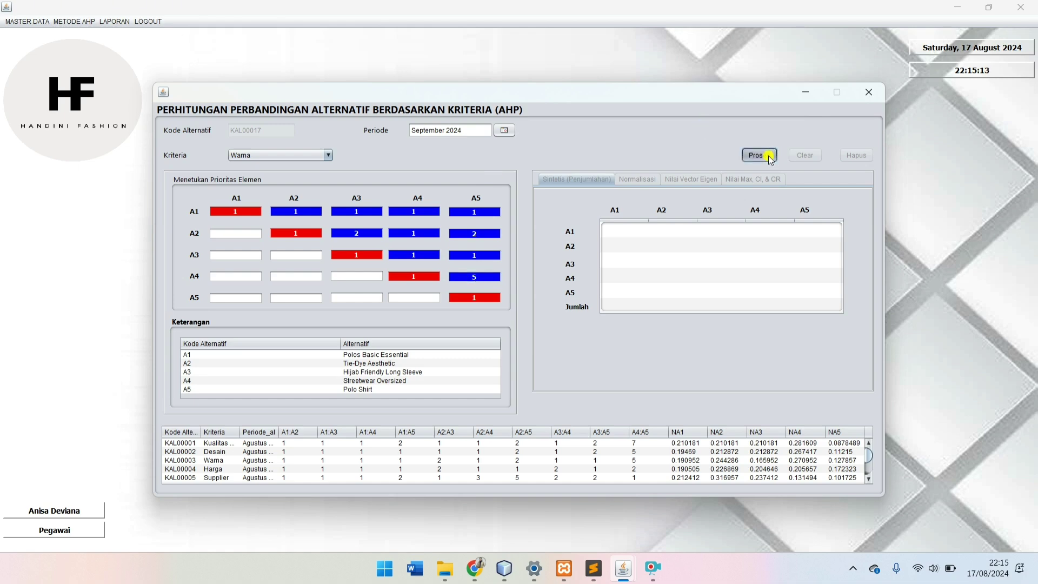
{"action": "left_click", "coordinate": [636, 181]}
{"action": "left_click", "coordinate": [696, 181]}
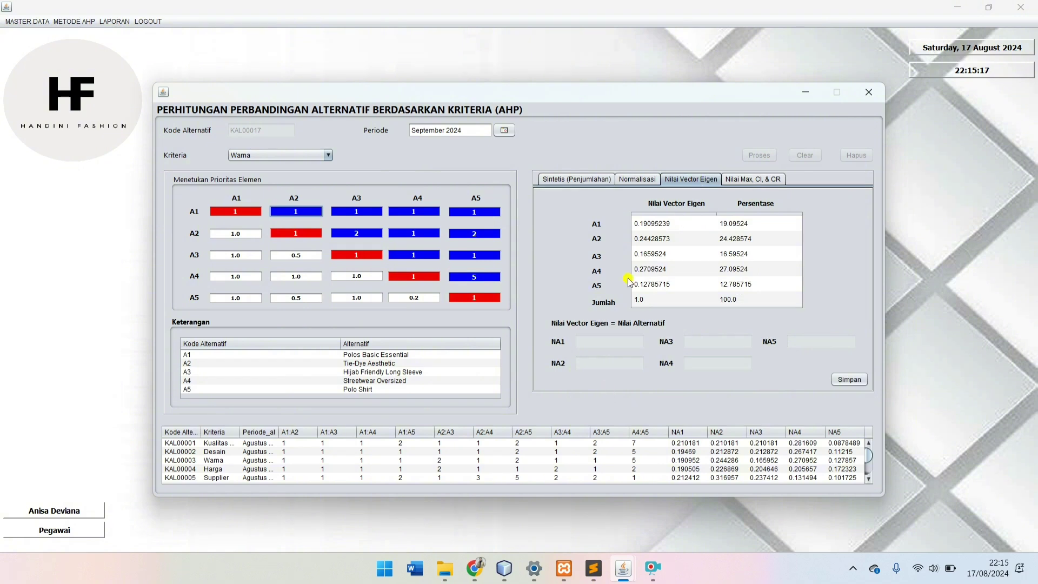
Step: Save the Warna eigenvector values NA1–NA5 for all five alternatives
{"action": "left_click", "coordinate": [652, 223]}
{"action": "left_click", "coordinate": [654, 240]}
{"action": "left_click", "coordinate": [654, 255]}
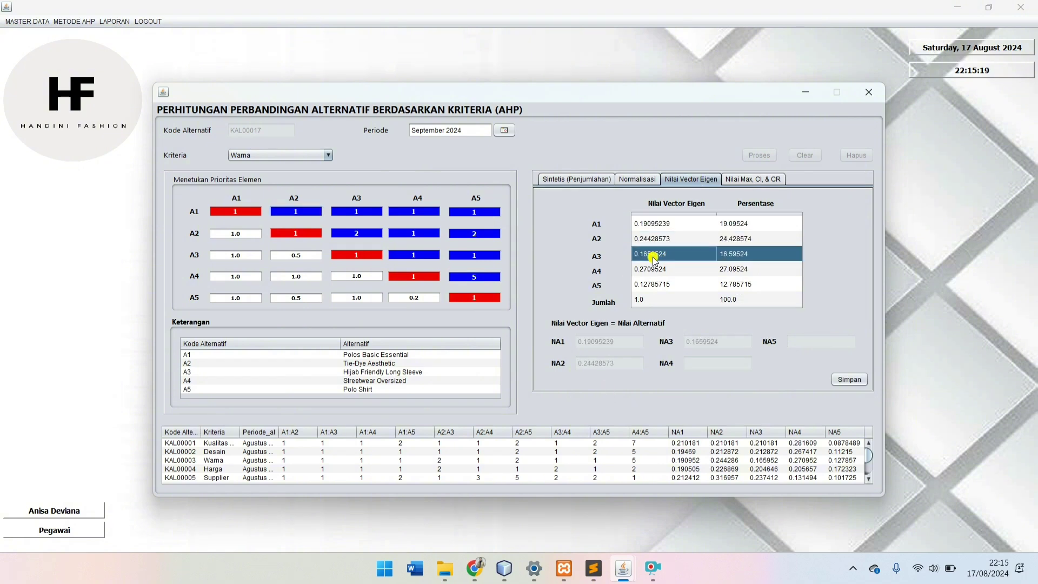
{"action": "left_click", "coordinate": [654, 269]}
{"action": "left_click", "coordinate": [654, 285]}
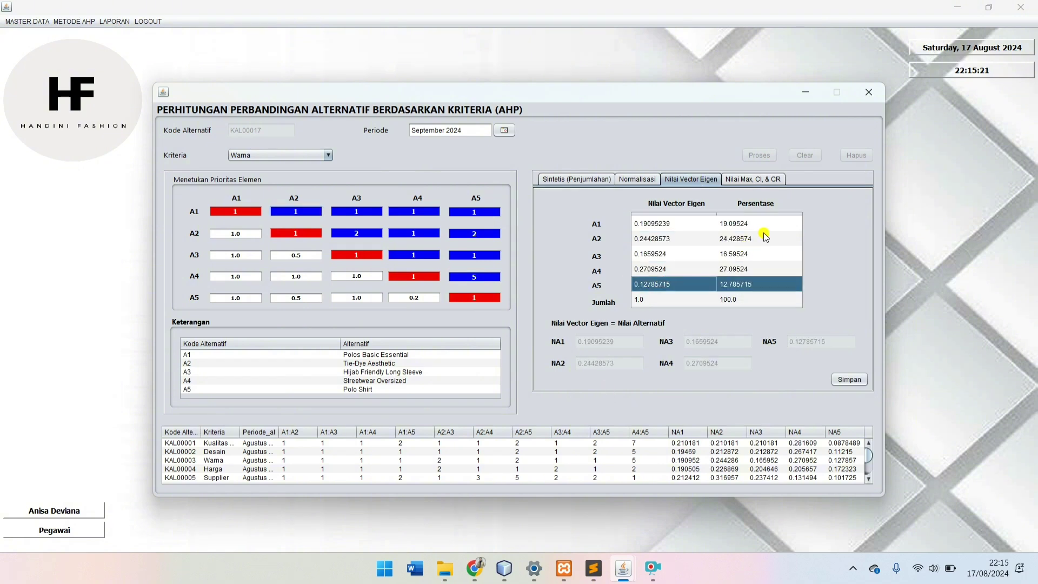
{"action": "left_click", "coordinate": [855, 380]}
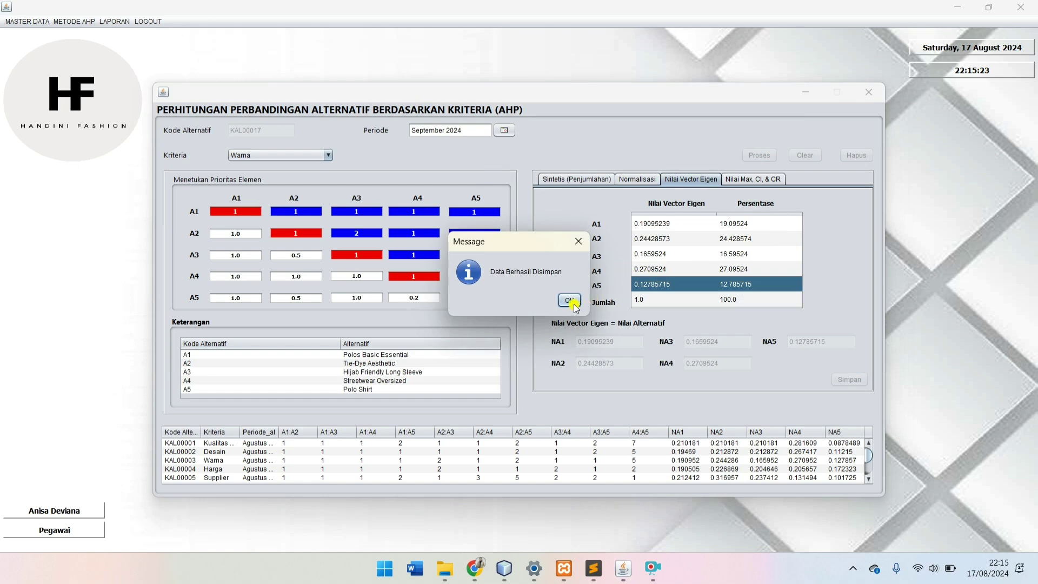
{"action": "left_click", "coordinate": [569, 298]}
Step: Verify record KAL00017 shows CR 0.07682836 and close the comparison window
{"action": "left_click", "coordinate": [767, 182]}
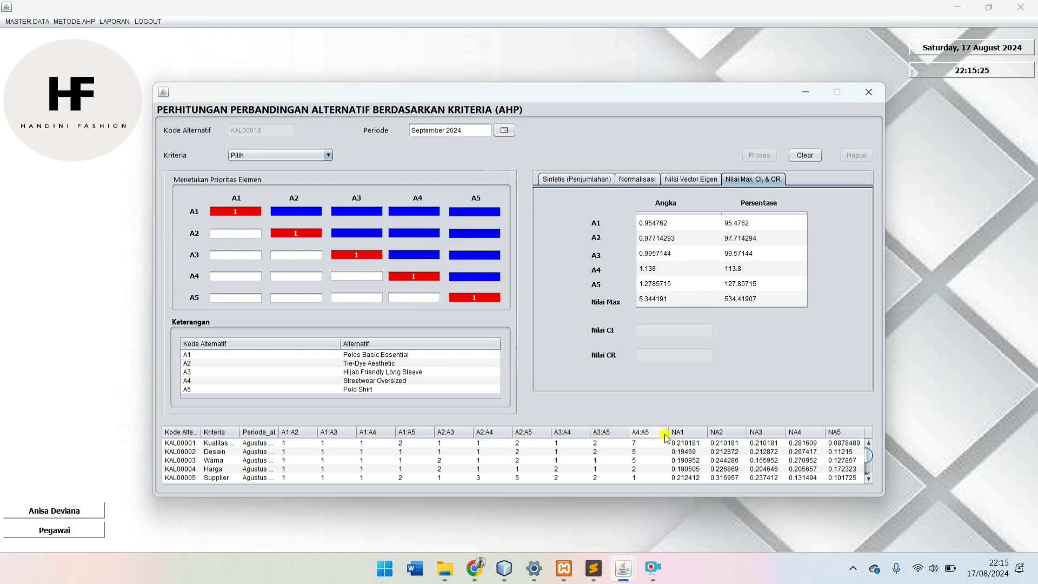
{"action": "scroll", "coordinate": [500, 465], "scroll_direction": "down", "scroll_amount": 4}
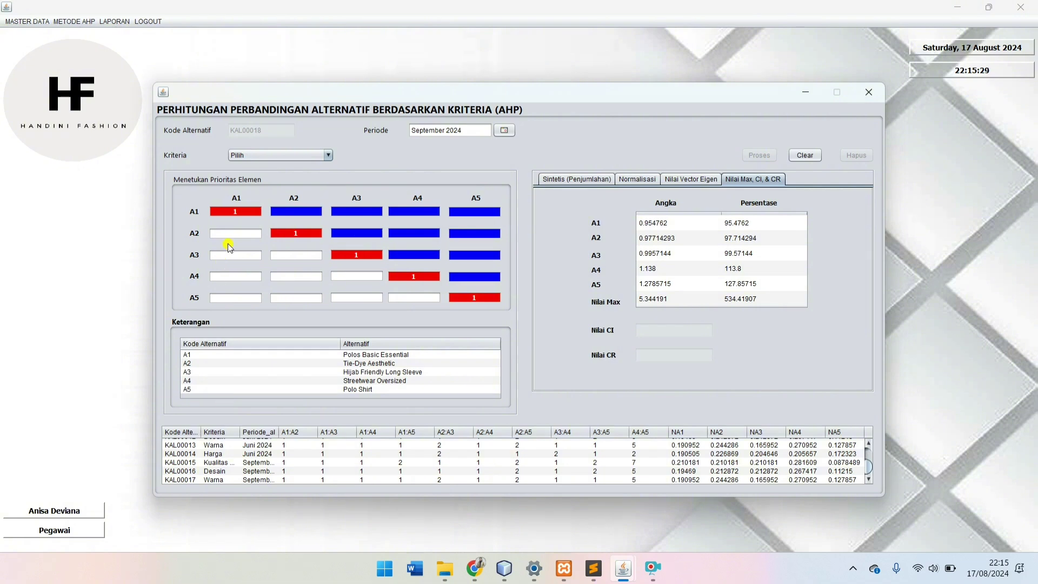
{"action": "left_click", "coordinate": [223, 480]}
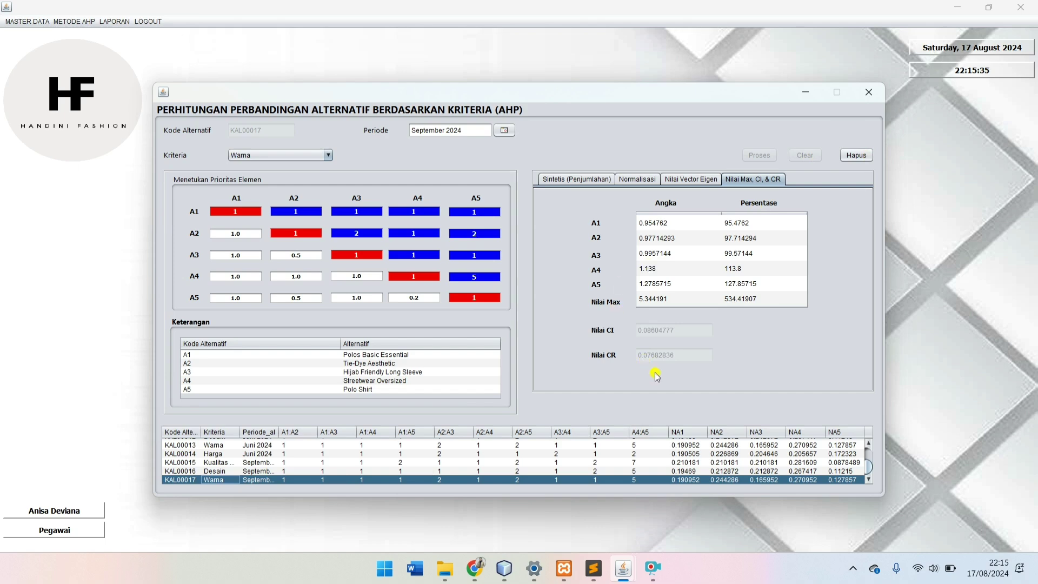
{"action": "left_click", "coordinate": [869, 92]}
{"action": "left_click", "coordinate": [61, 22]}
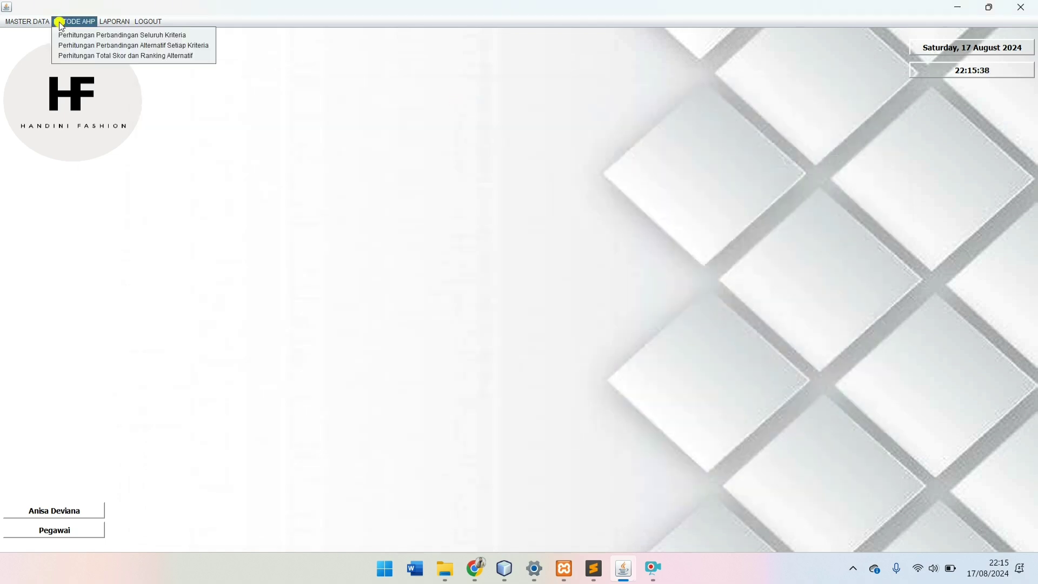
Step: Start a Harga alternative comparison with period September 2024
{"action": "left_click", "coordinate": [96, 44]}
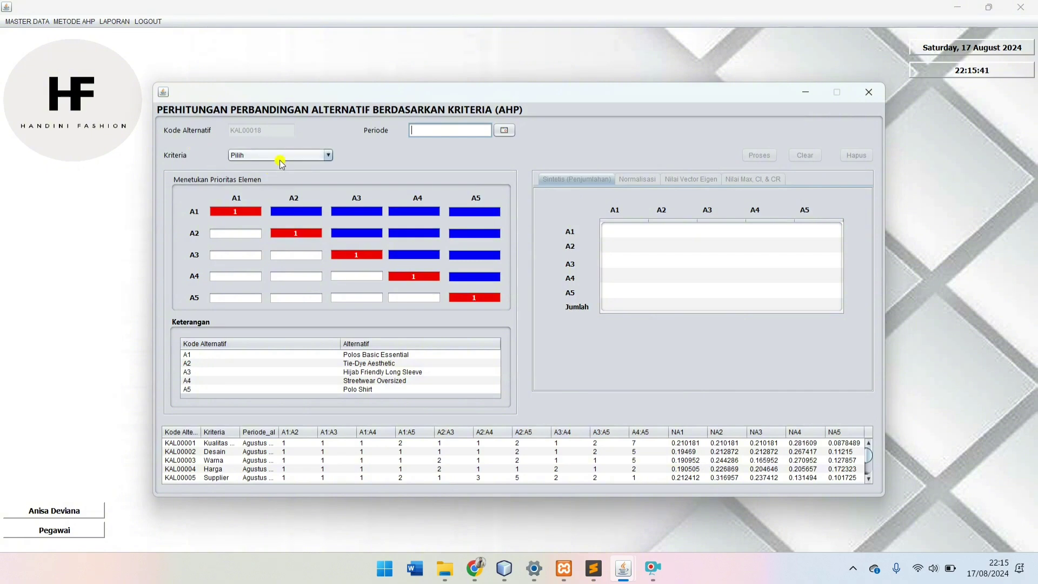
{"action": "left_click", "coordinate": [301, 157]}
{"action": "left_click", "coordinate": [300, 212]}
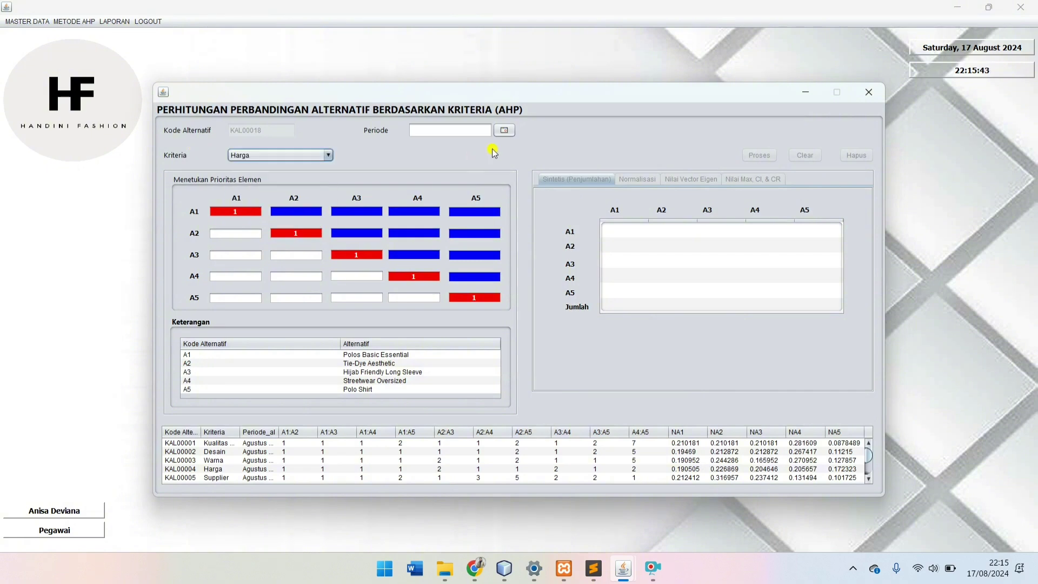
{"action": "left_click", "coordinate": [504, 130]}
{"action": "left_click", "coordinate": [352, 149]}
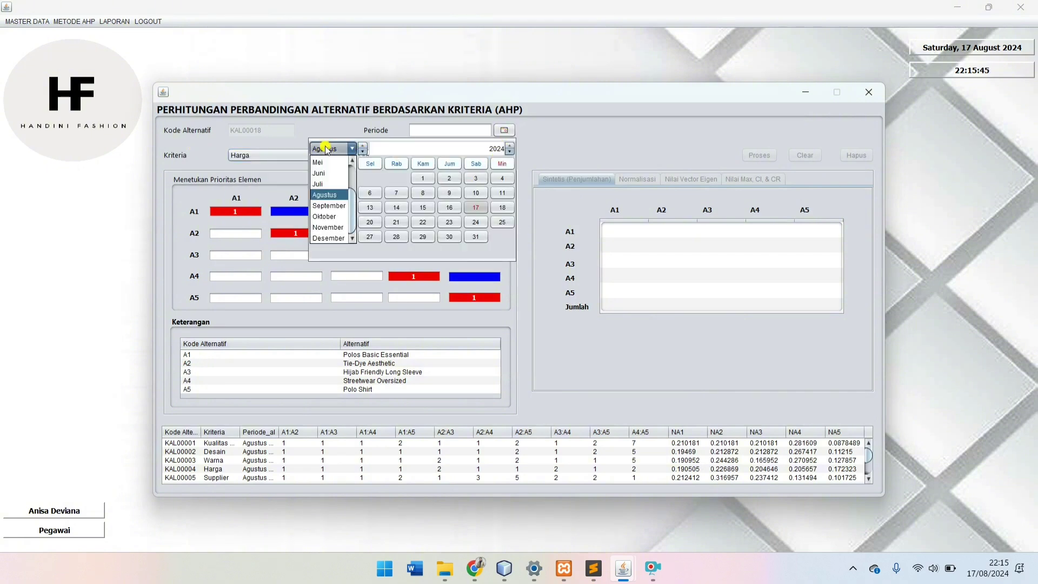
{"action": "left_click", "coordinate": [331, 219]}
{"action": "left_click", "coordinate": [421, 222]}
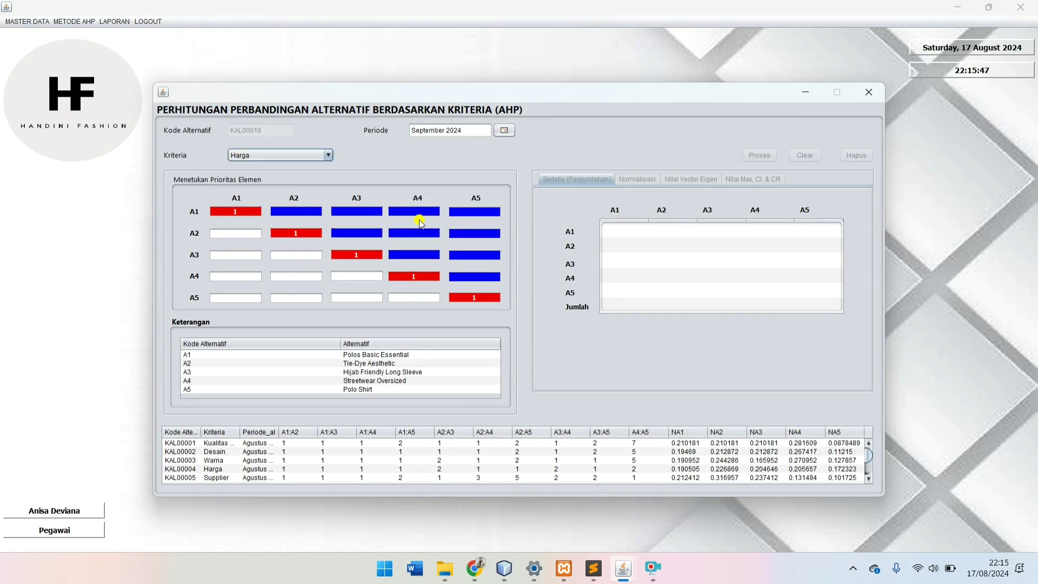
Step: Set all A1 row comparisons (A1 versus A2–A5) to 1
{"action": "left_click", "coordinate": [307, 210]}
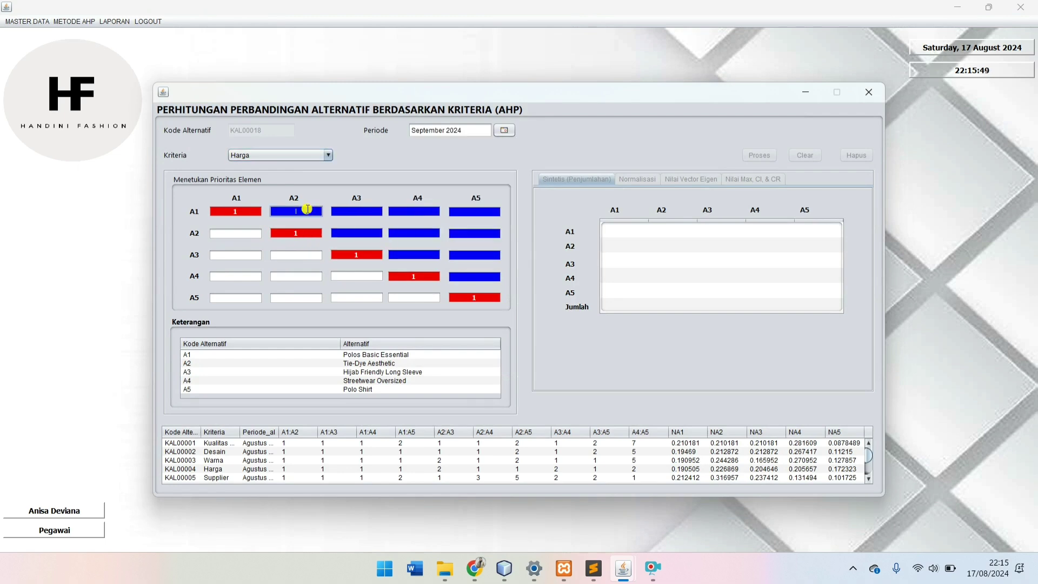
{"action": "type", "text": "1"}
{"action": "key", "text": "Tab"}
{"action": "type", "text": "1"}
{"action": "key", "text": "Tab"}
{"action": "type", "text": "1"}
{"action": "key", "text": "Tab"}
{"action": "type", "text": "1"}
Step: Enter the A2 and A3 row comparisons: A2–A4 and A2–A5 at 1, A3–A4 at 2
{"action": "left_click", "coordinate": [345, 233]}
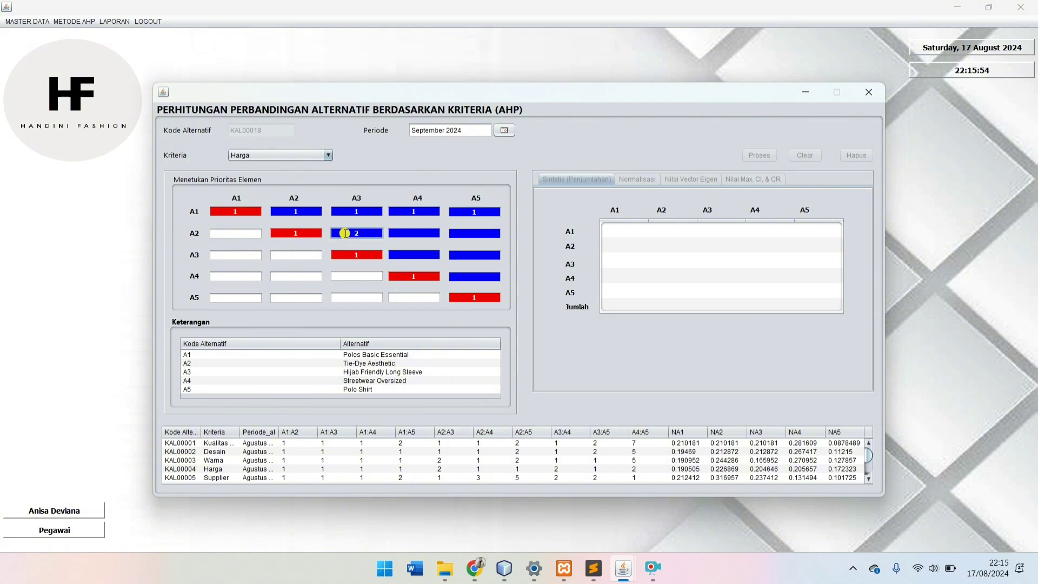
{"action": "key", "text": "Tab"}
{"action": "type", "text": "1"}
{"action": "key", "text": "Tab"}
{"action": "type", "text": "1"}
{"action": "left_click", "coordinate": [407, 259]}
{"action": "type", "text": "2"}
{"action": "key", "text": "Tab"}
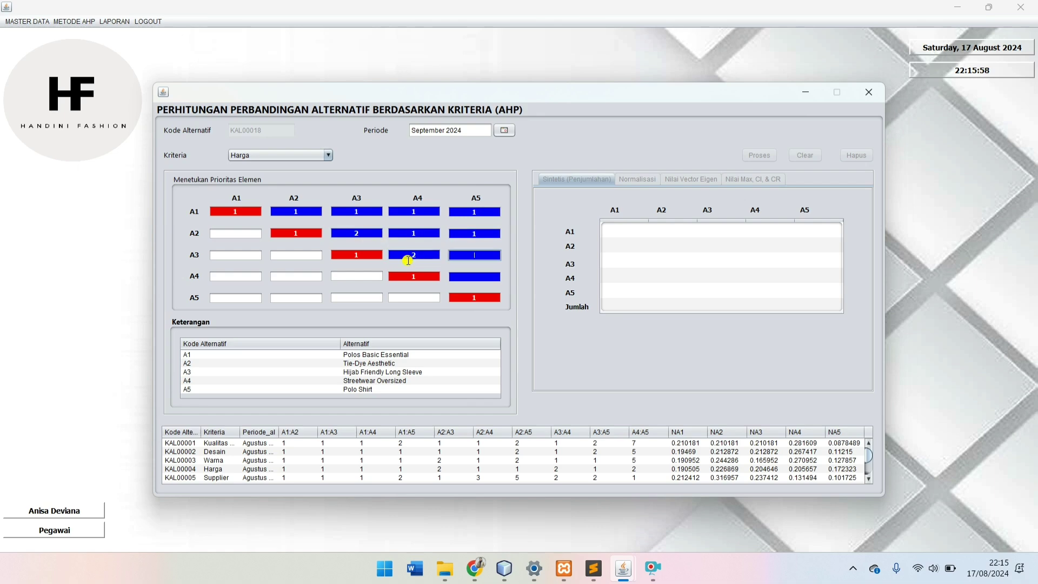
{"action": "left_click", "coordinate": [468, 278]}
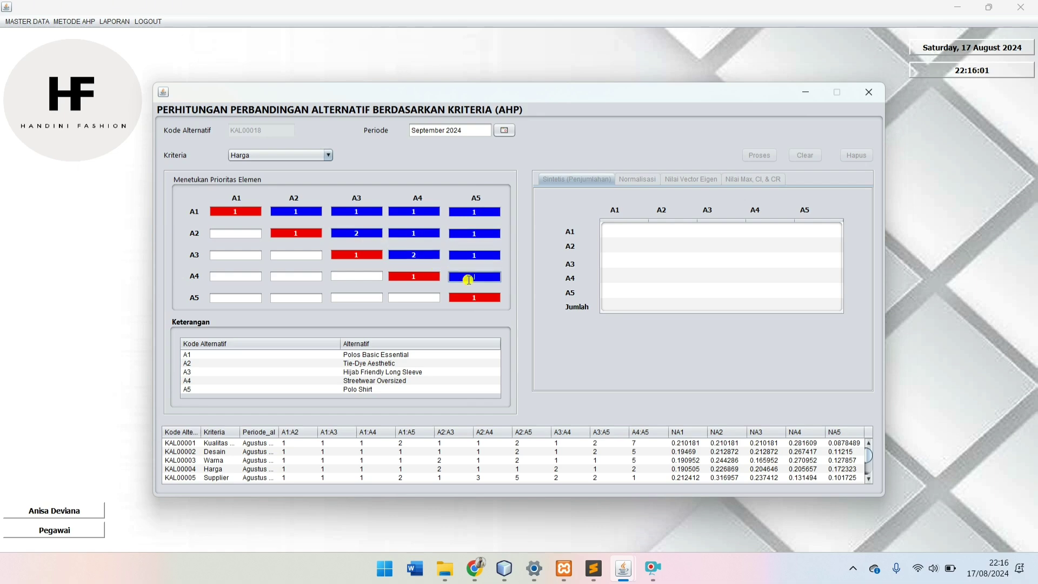
Step: Set A4 versus A5 to 2 and compute the Harga normalised matrix and eigenvectors
{"action": "type", "text": "2"}
{"action": "left_click", "coordinate": [759, 155]}
{"action": "left_click", "coordinate": [642, 183]}
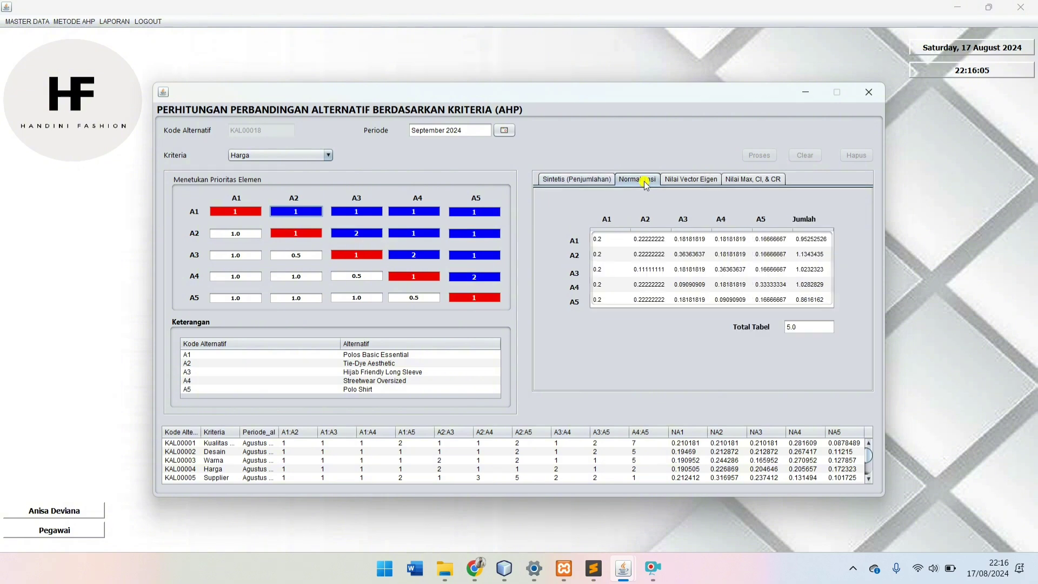
{"action": "left_click", "coordinate": [677, 179]}
Step: Save the Harga eigen values NA1–NA5 for all five alternatives
{"action": "left_click", "coordinate": [649, 223]}
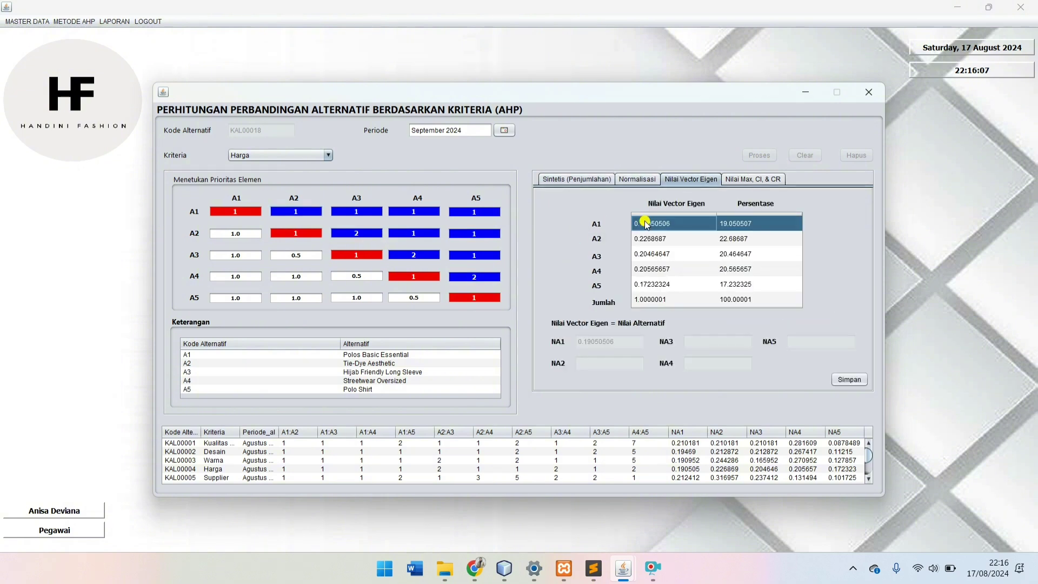
{"action": "left_click", "coordinate": [647, 240]}
{"action": "left_click", "coordinate": [647, 254]}
{"action": "left_click", "coordinate": [647, 271]}
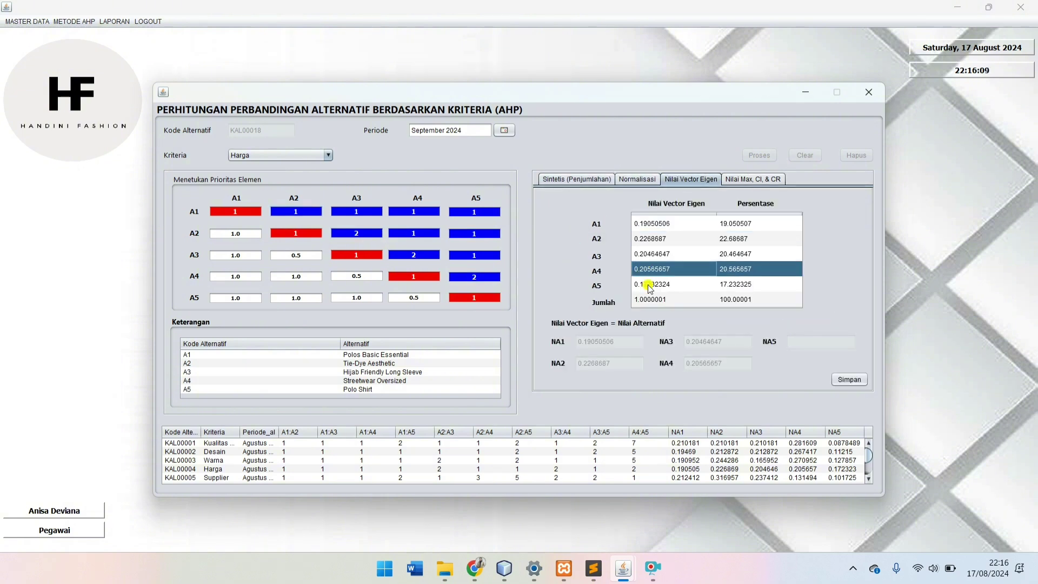
{"action": "left_click", "coordinate": [648, 285]}
{"action": "left_click", "coordinate": [648, 300]}
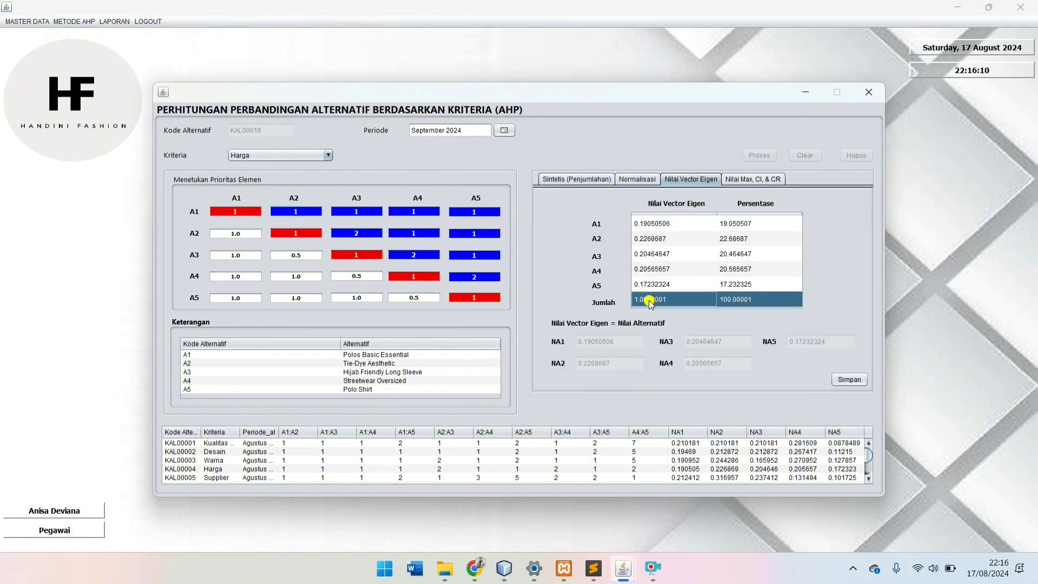
{"action": "left_click", "coordinate": [845, 378]}
{"action": "left_click", "coordinate": [568, 303]}
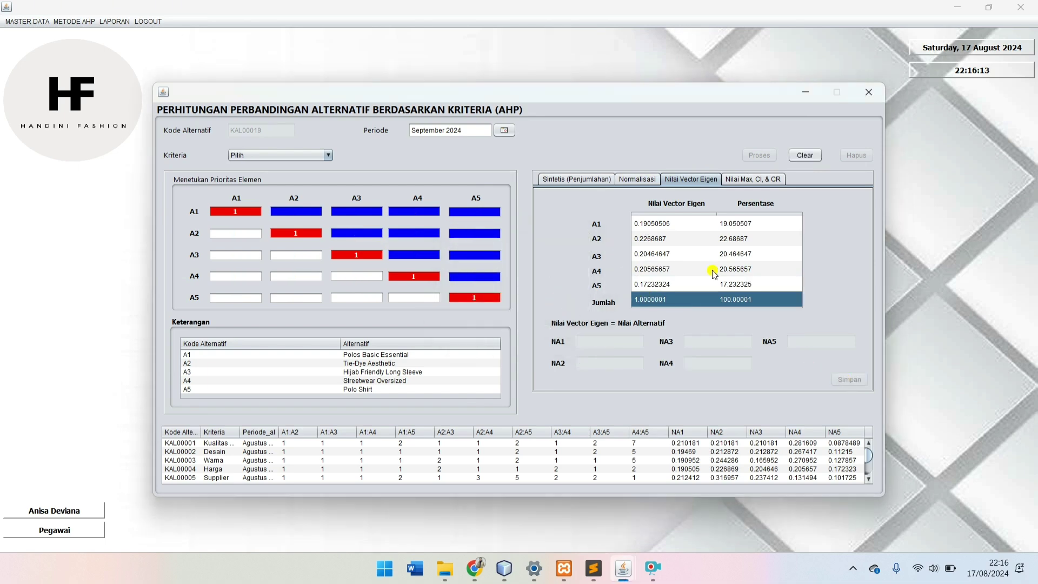
Step: Confirm record KAL00018 shows CR 0.058937605, then close the comparison window
{"action": "left_click", "coordinate": [755, 181]}
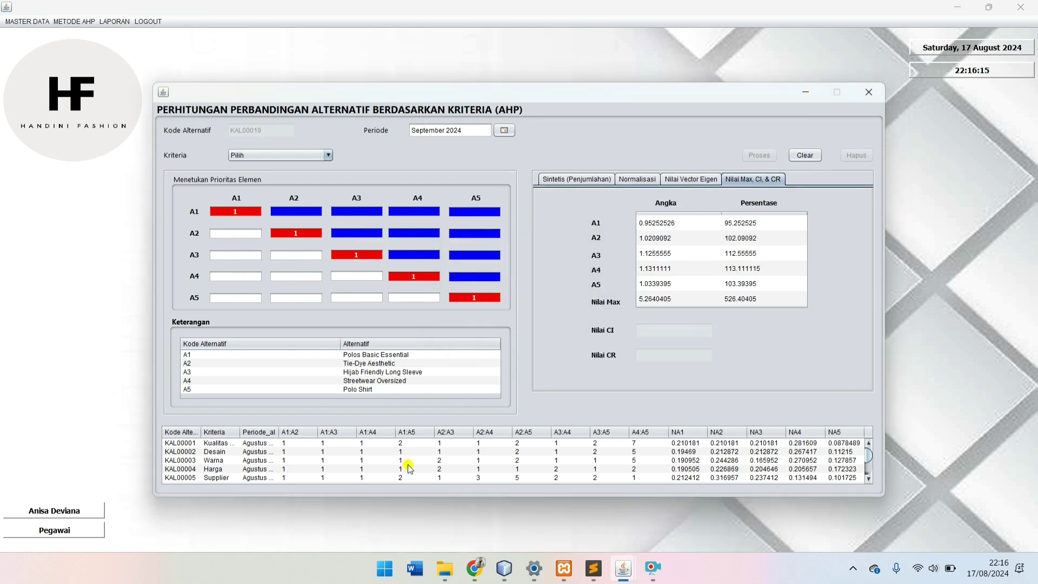
{"action": "scroll", "coordinate": [538, 474], "scroll_direction": "down", "scroll_amount": 4}
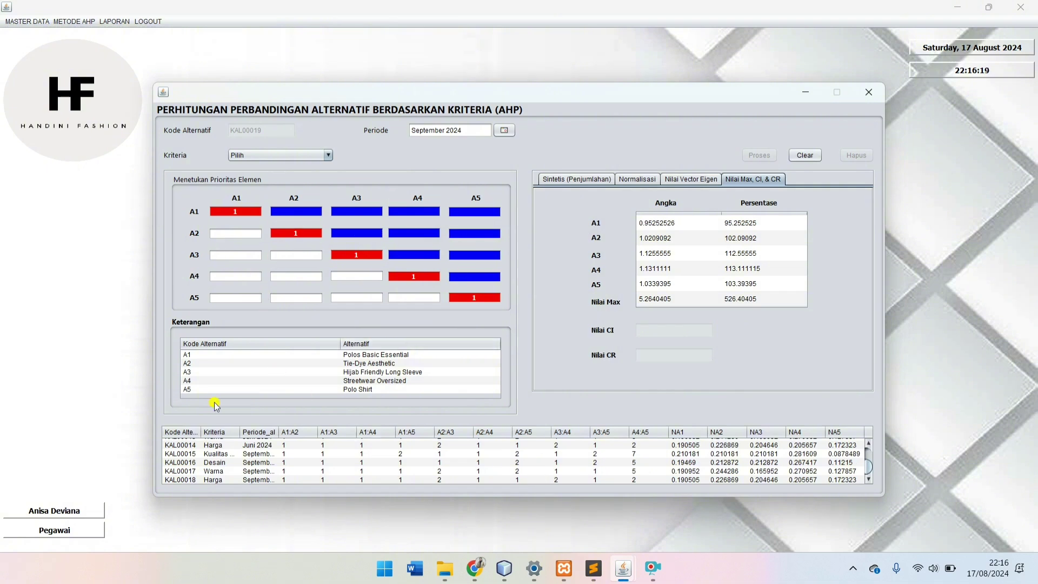
{"action": "left_click", "coordinate": [235, 480]}
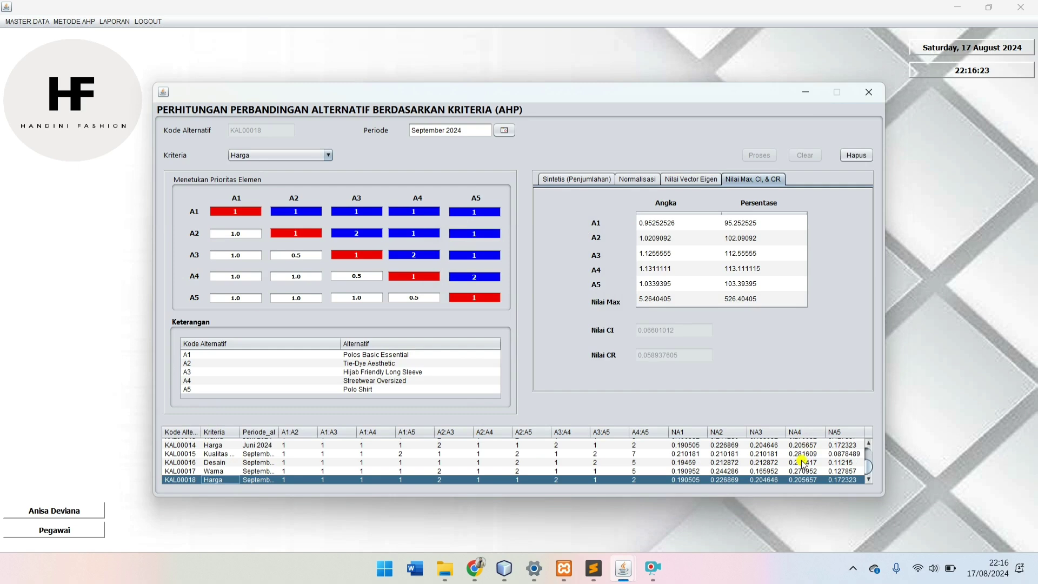
{"action": "left_click", "coordinate": [869, 92]}
Step: Start a Supplier alternative comparison with period September 2024
{"action": "left_click", "coordinate": [64, 21]}
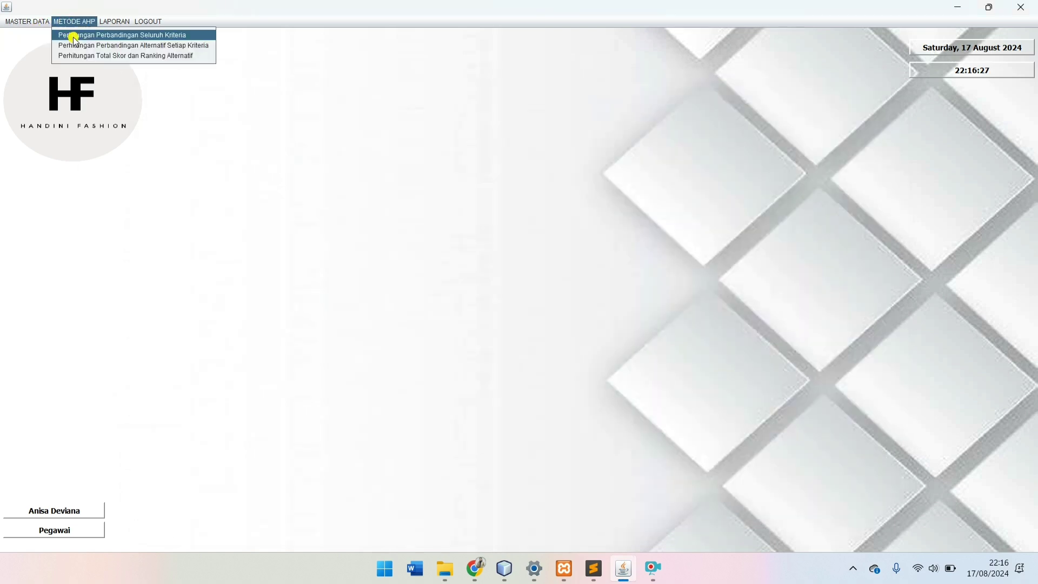
{"action": "left_click", "coordinate": [76, 40]}
{"action": "left_click", "coordinate": [263, 156]}
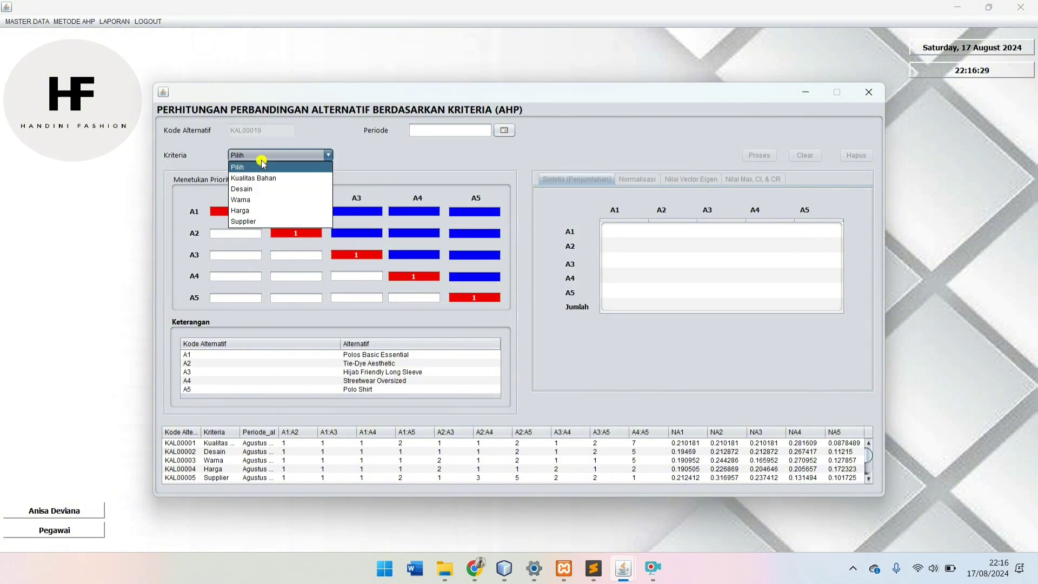
{"action": "left_click", "coordinate": [265, 221]}
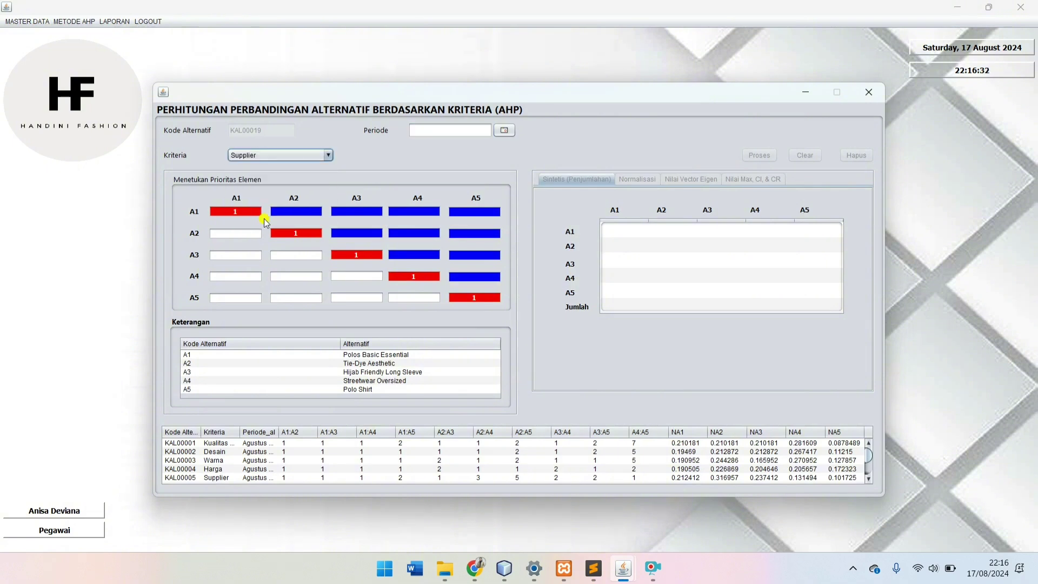
{"action": "left_click", "coordinate": [505, 131]}
{"action": "left_click", "coordinate": [352, 148]}
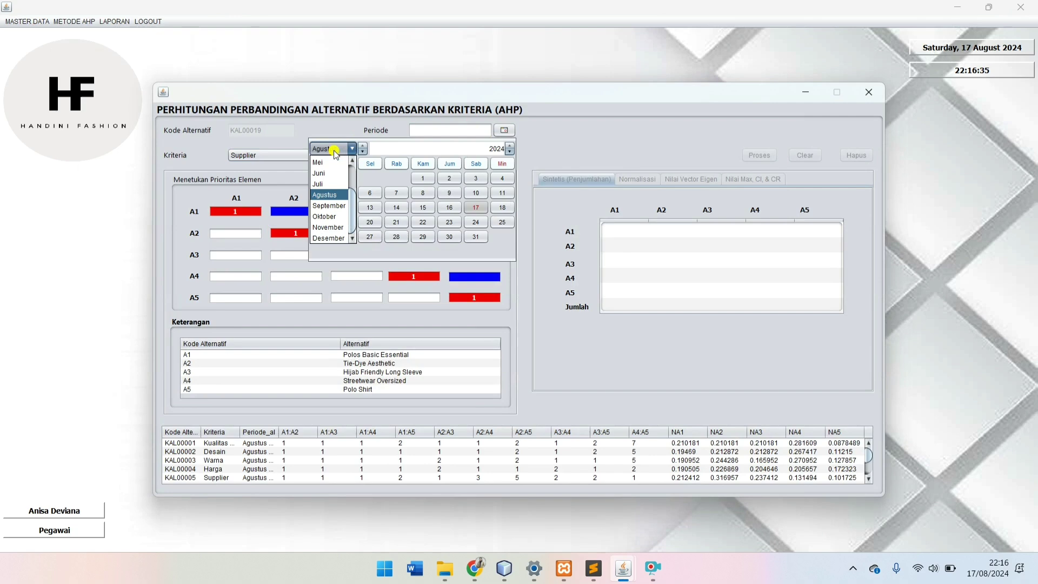
{"action": "left_click", "coordinate": [334, 206]}
{"action": "left_click", "coordinate": [418, 207]}
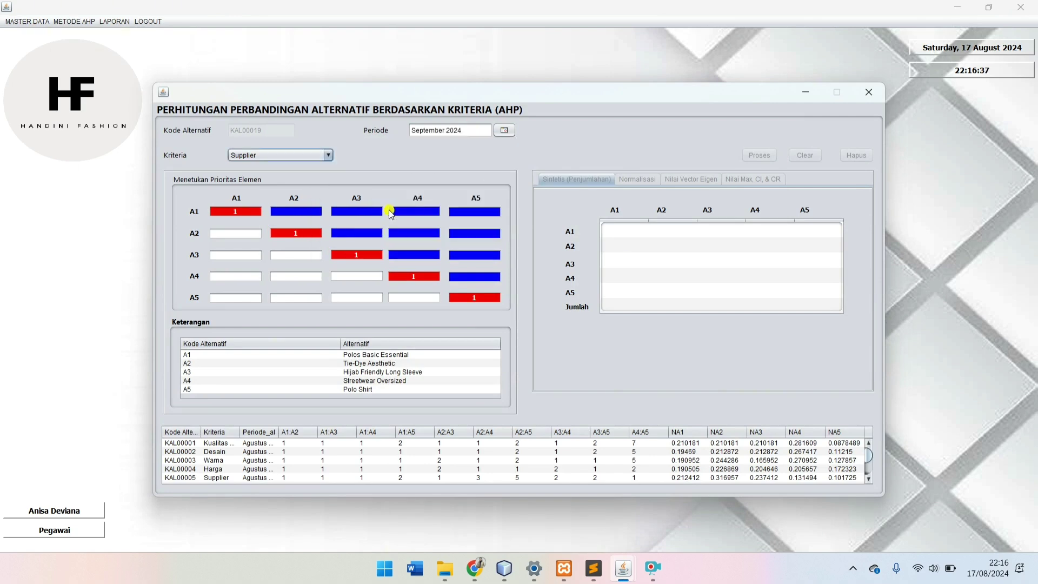
Step: Enter the A1 row comparisons, with A1–A4 and A1–A5 set to 1
{"action": "left_click", "coordinate": [309, 212]}
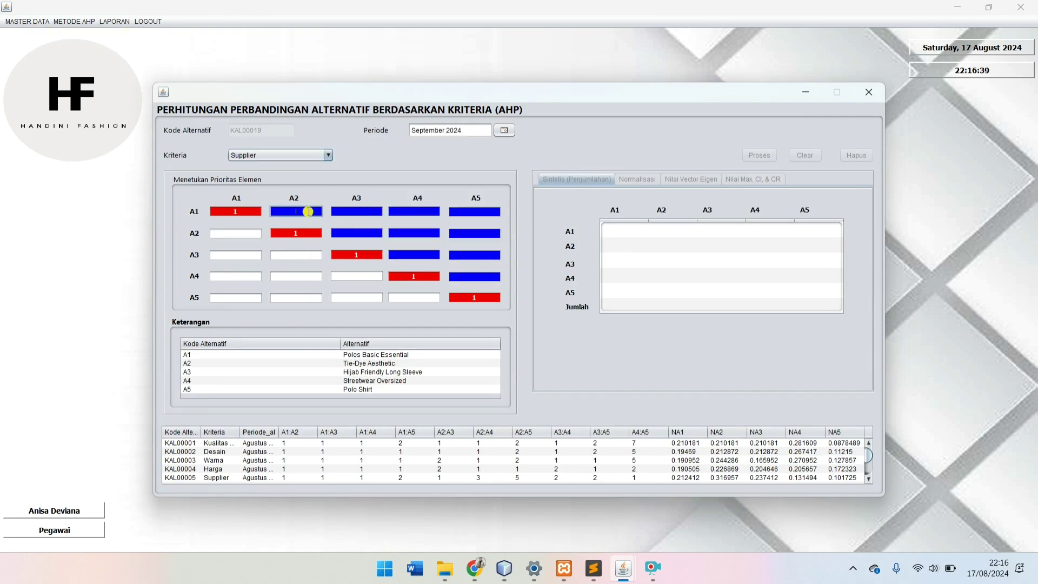
{"action": "key", "text": "Tab"}
{"action": "type", "text": "1"}
{"action": "key", "text": "Tab"}
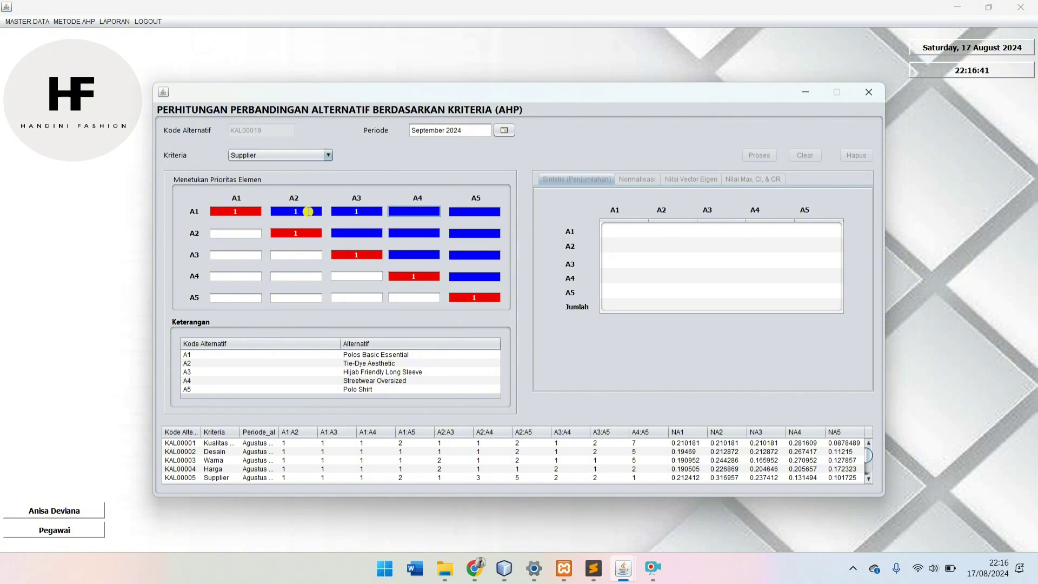
{"action": "type", "text": "1"}
{"action": "key", "text": "Tab"}
{"action": "type", "text": "1"}
Step: Enter the A2 and A3 row comparisons, with A2 versus A4 set to 3
{"action": "left_click", "coordinate": [356, 231]}
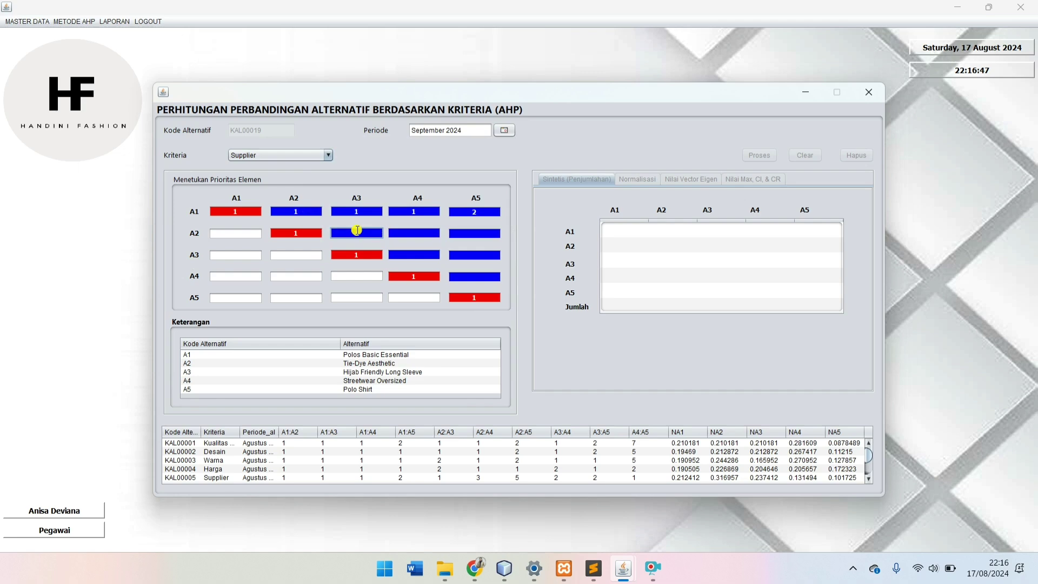
{"action": "key", "text": "Tab"}
{"action": "type", "text": "3"}
{"action": "key", "text": "Tab"}
{"action": "left_click", "coordinate": [402, 257]}
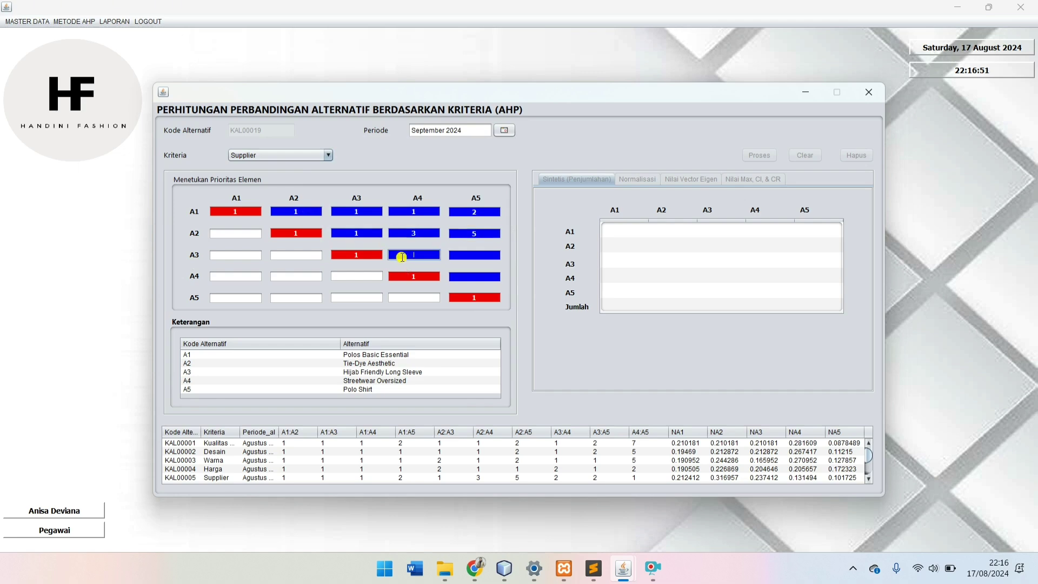
{"action": "key", "text": "Tab"}
{"action": "left_click", "coordinate": [457, 282]}
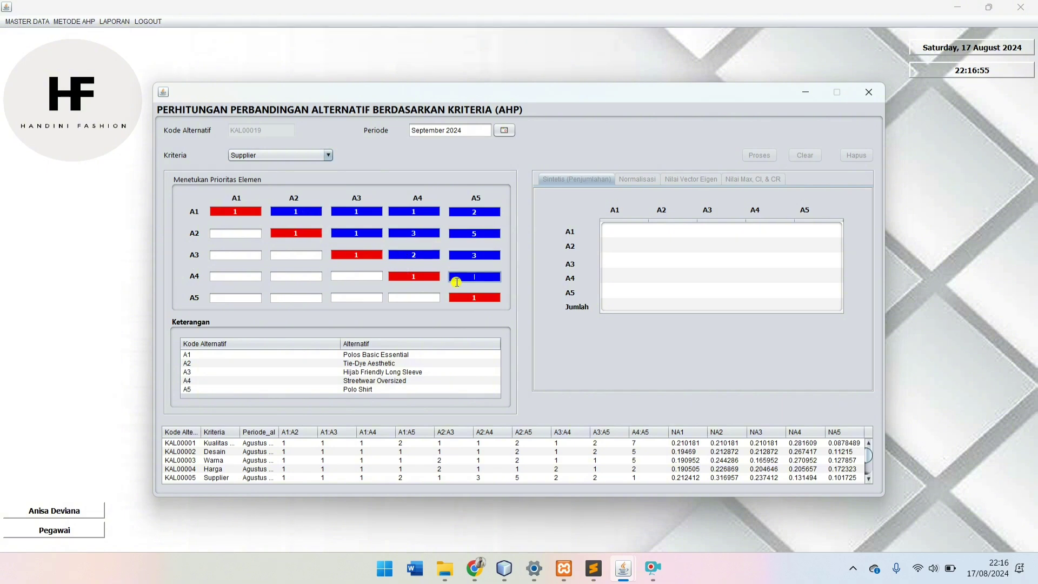
Step: Set A4 versus A5 to 1 and compute the Supplier normalised matrix and eigenvectors
{"action": "type", "text": "1"}
{"action": "left_click", "coordinate": [744, 155]}
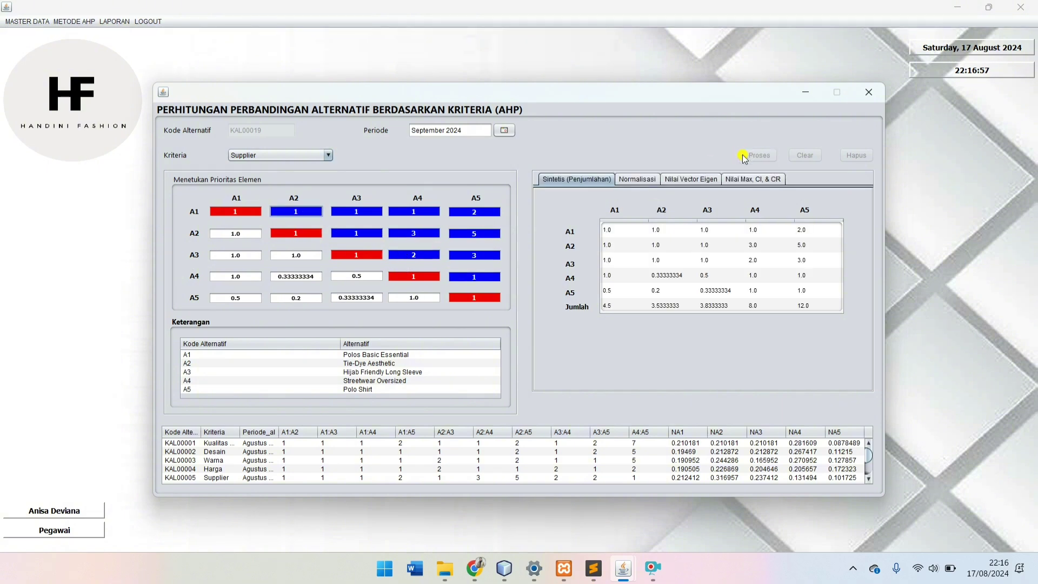
{"action": "left_click", "coordinate": [641, 180]}
{"action": "left_click", "coordinate": [673, 179]}
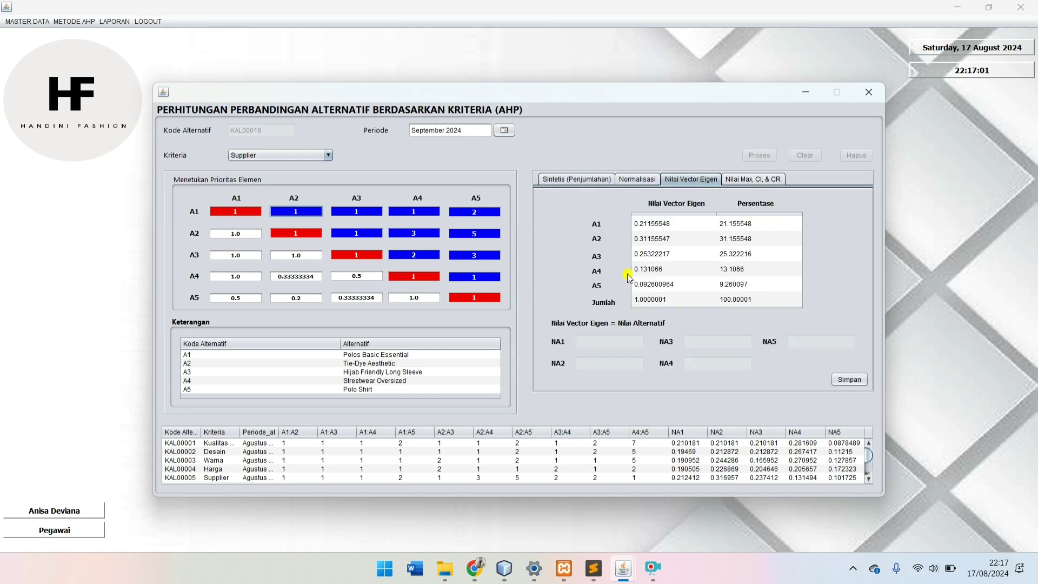
Step: Save the Supplier eigen values NA1–NA5 for all five alternatives
{"action": "left_click", "coordinate": [665, 223]}
{"action": "left_click", "coordinate": [667, 239]}
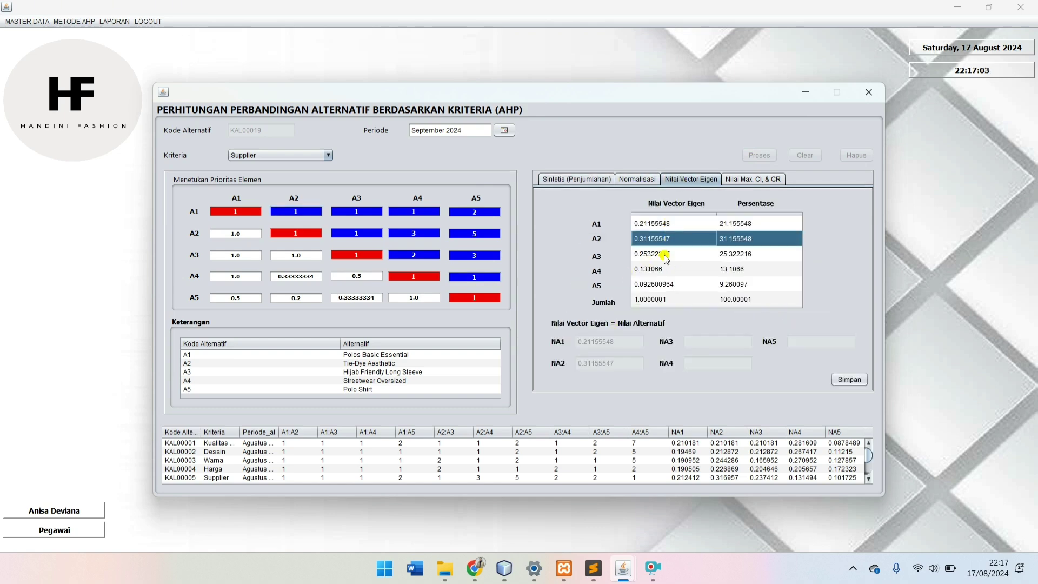
{"action": "left_click", "coordinate": [665, 254]}
{"action": "left_click", "coordinate": [665, 269]}
{"action": "left_click", "coordinate": [666, 284]}
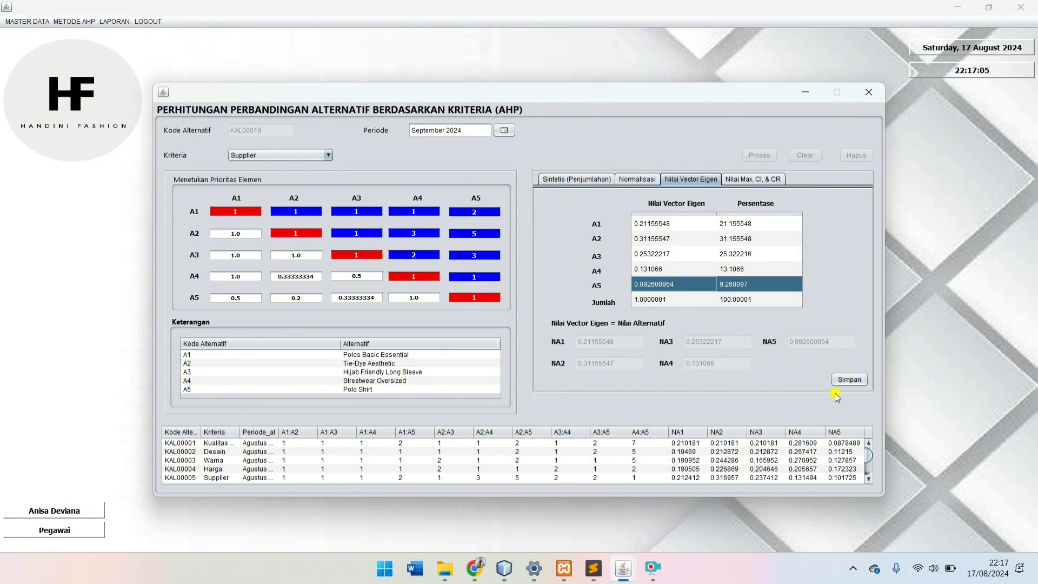
{"action": "left_click", "coordinate": [849, 380]}
{"action": "left_click", "coordinate": [568, 301]}
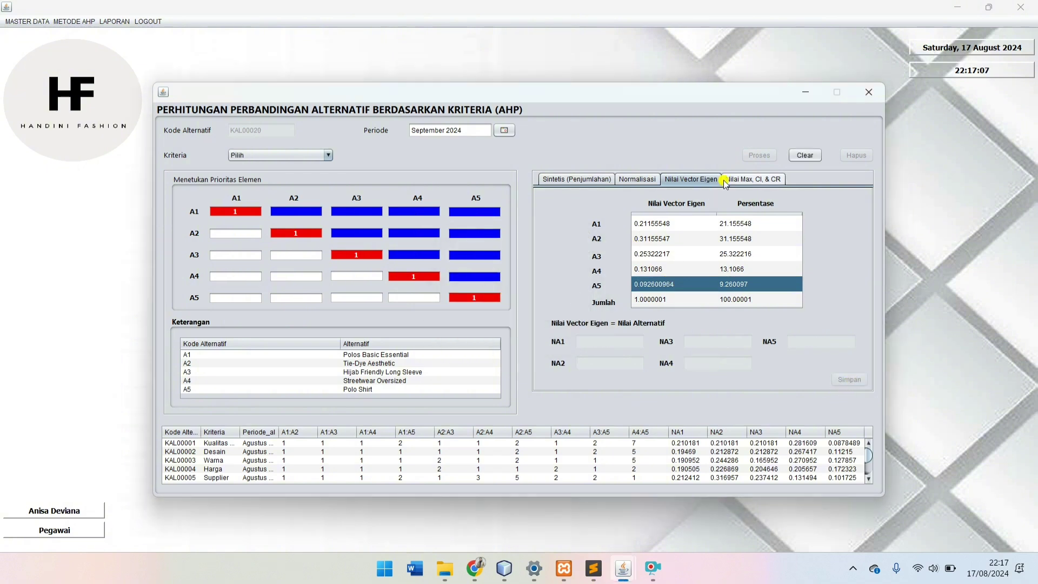
Step: Check record KAL00019 shows CR 0.040904753, then close the comparison window
{"action": "left_click", "coordinate": [745, 182]}
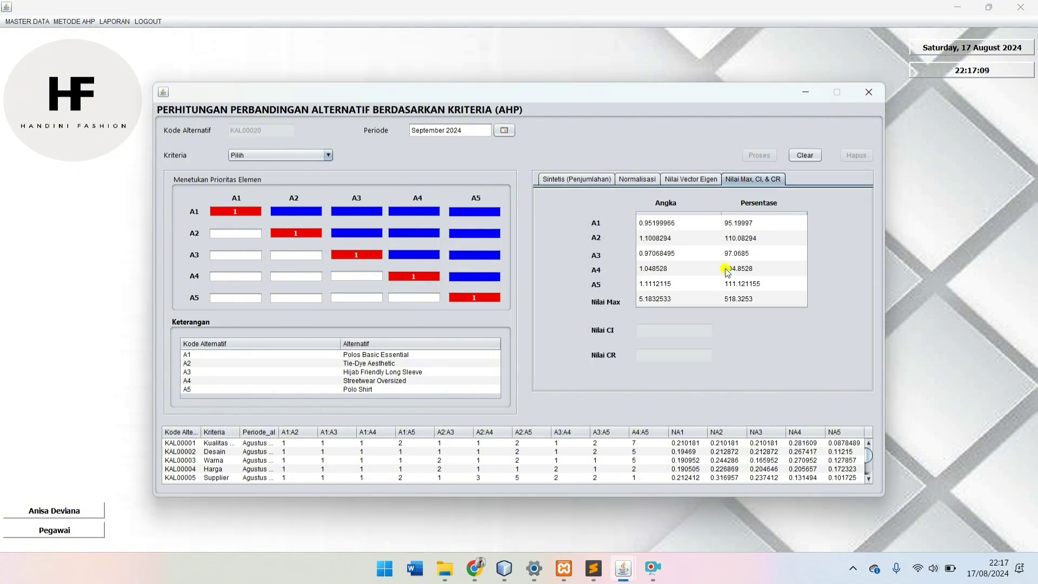
{"action": "scroll", "coordinate": [584, 460], "scroll_direction": "down", "scroll_amount": 5}
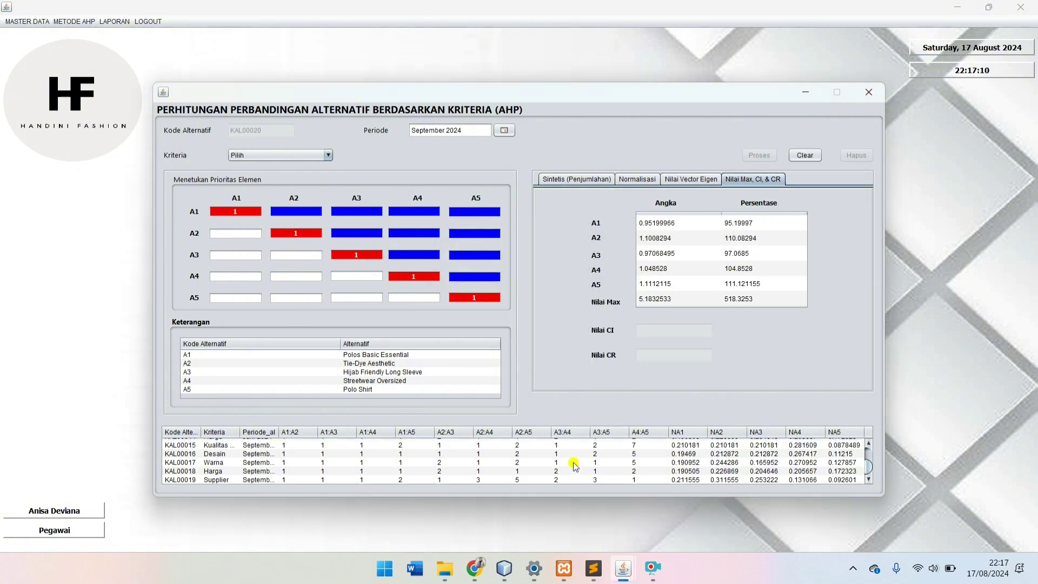
{"action": "left_click", "coordinate": [219, 481]}
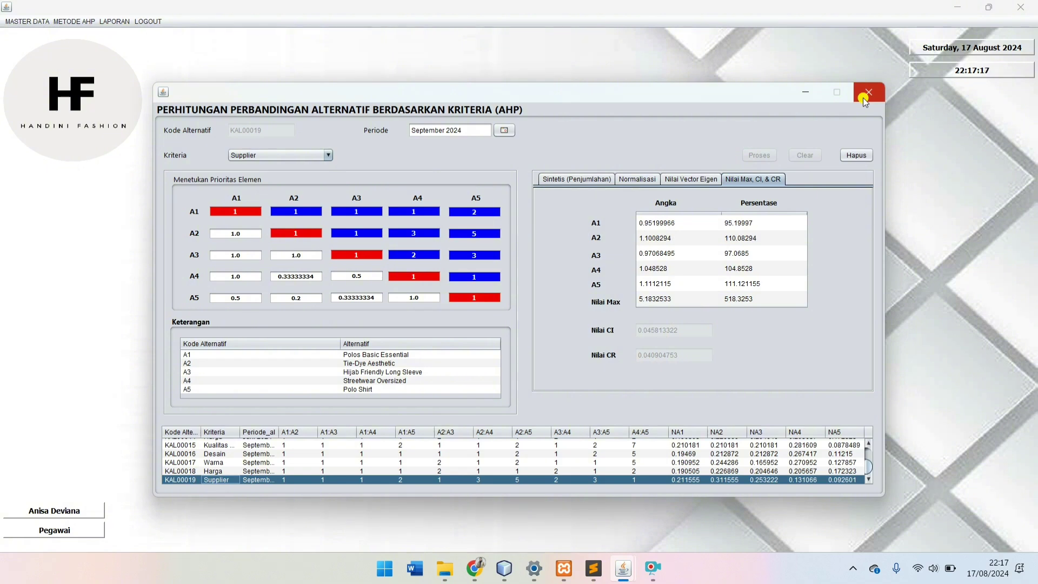
{"action": "left_click", "coordinate": [300, 156]}
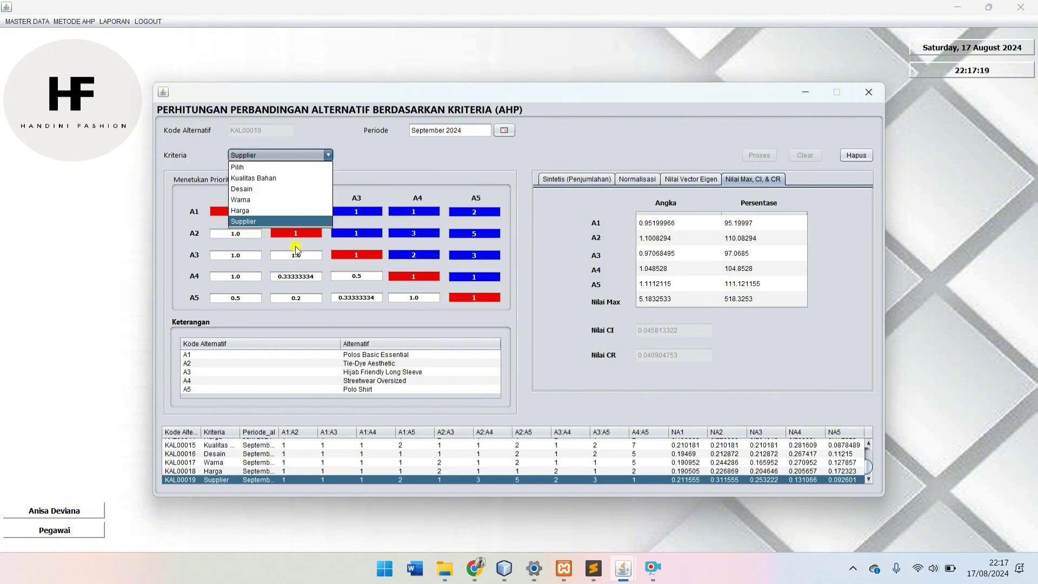
{"action": "left_click", "coordinate": [870, 93]}
Step: Set total-score record KTS00011 to Polos Basic Essential for September 2024 and filter periods by 'sep'
{"action": "left_click", "coordinate": [74, 21]}
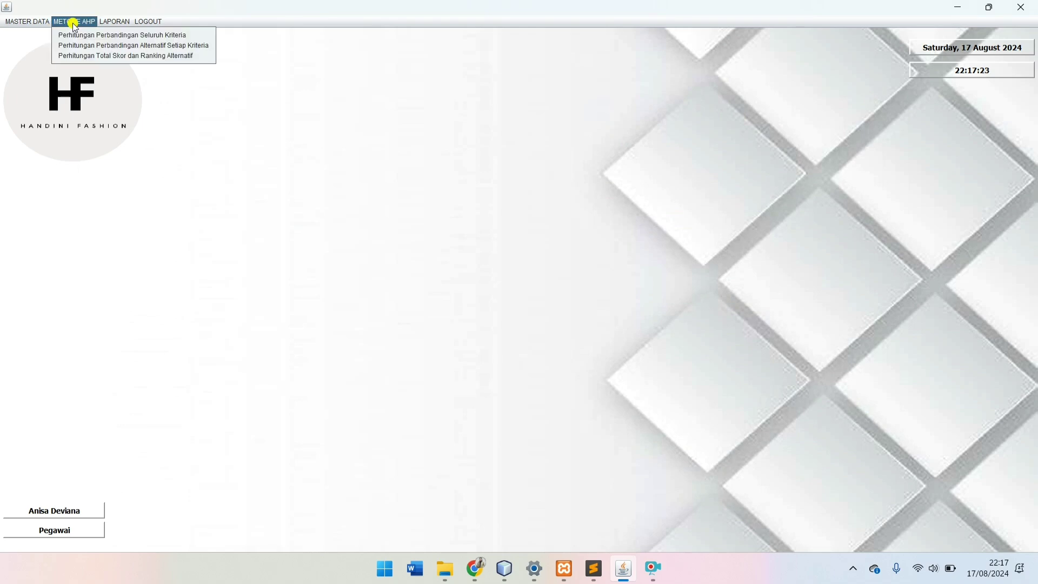
{"action": "left_click", "coordinate": [84, 55]}
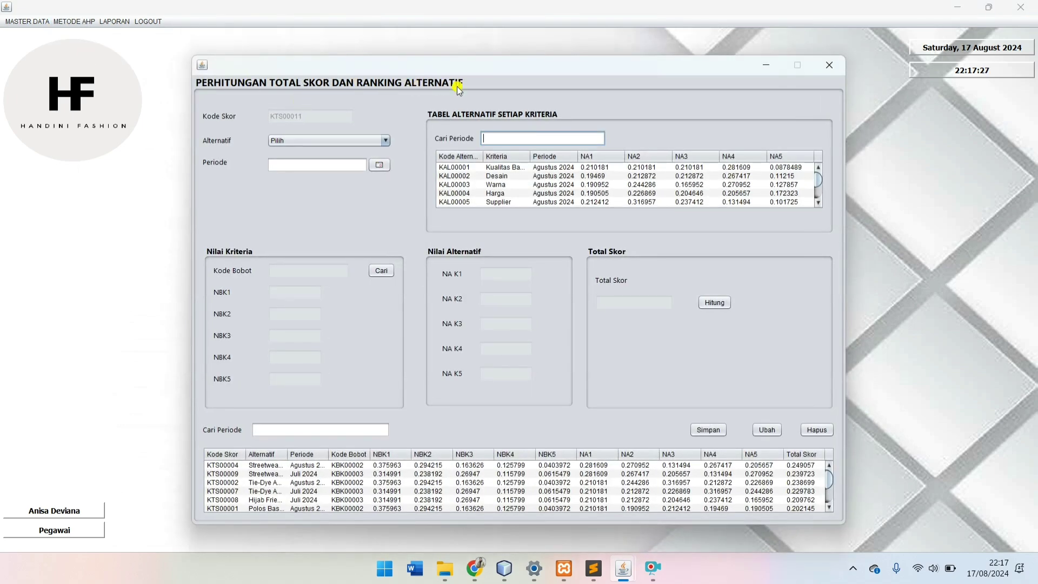
{"action": "left_click", "coordinate": [336, 141]}
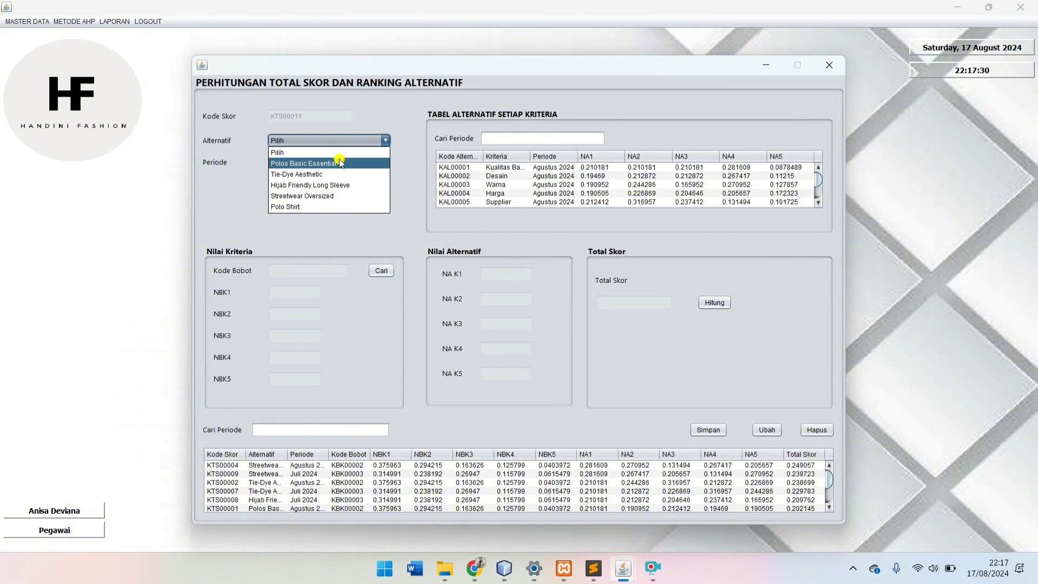
{"action": "left_click", "coordinate": [340, 163]}
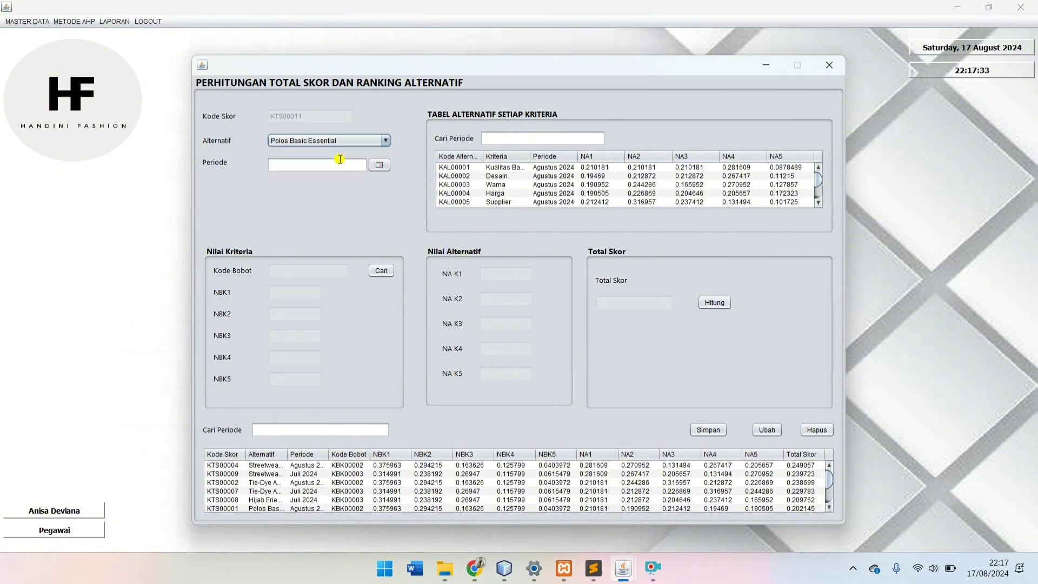
{"action": "left_click", "coordinate": [379, 165]}
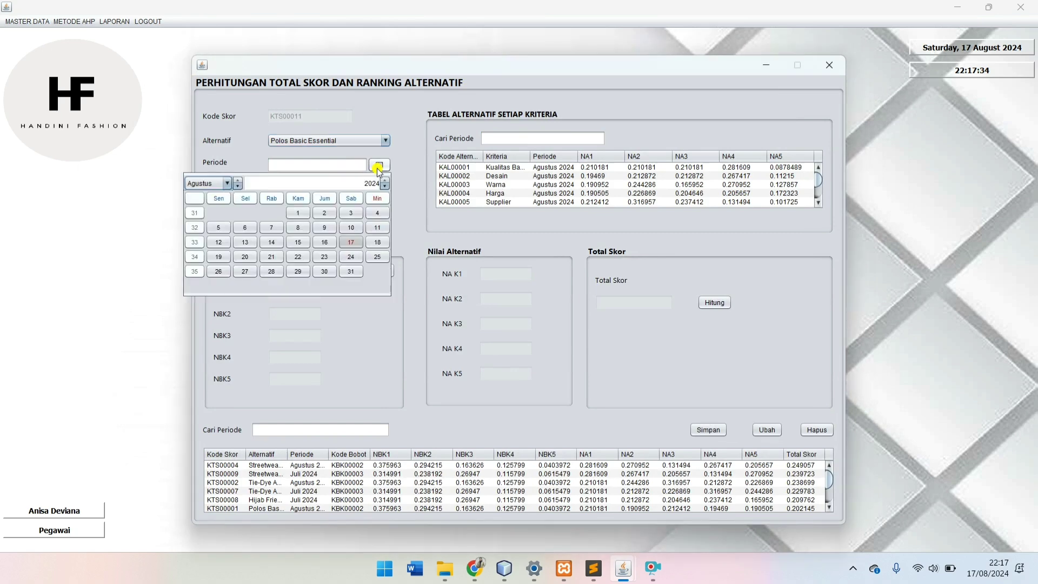
{"action": "left_click", "coordinate": [227, 183]}
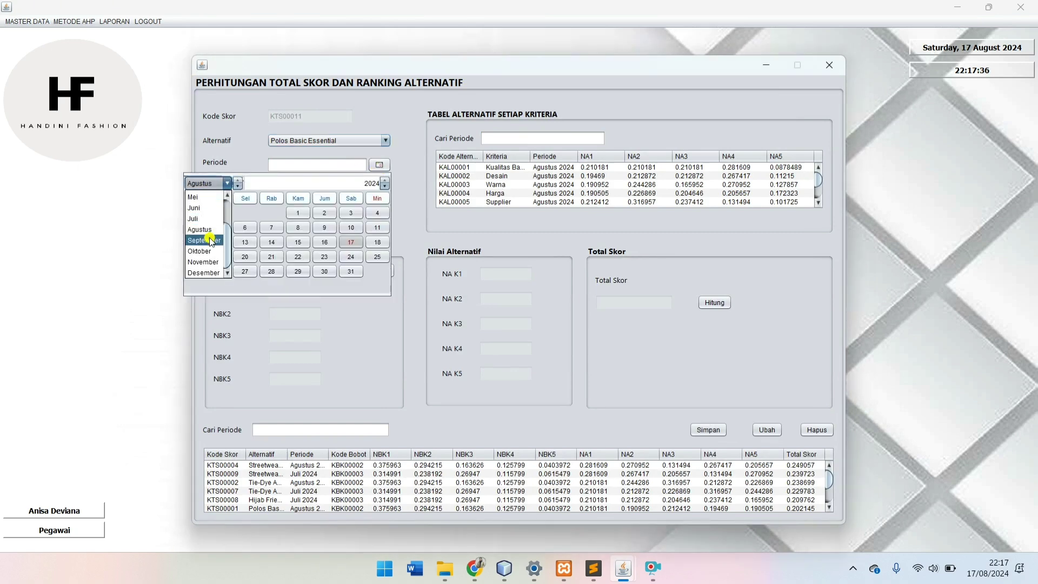
{"action": "left_click", "coordinate": [211, 242]}
{"action": "left_click", "coordinate": [298, 227]}
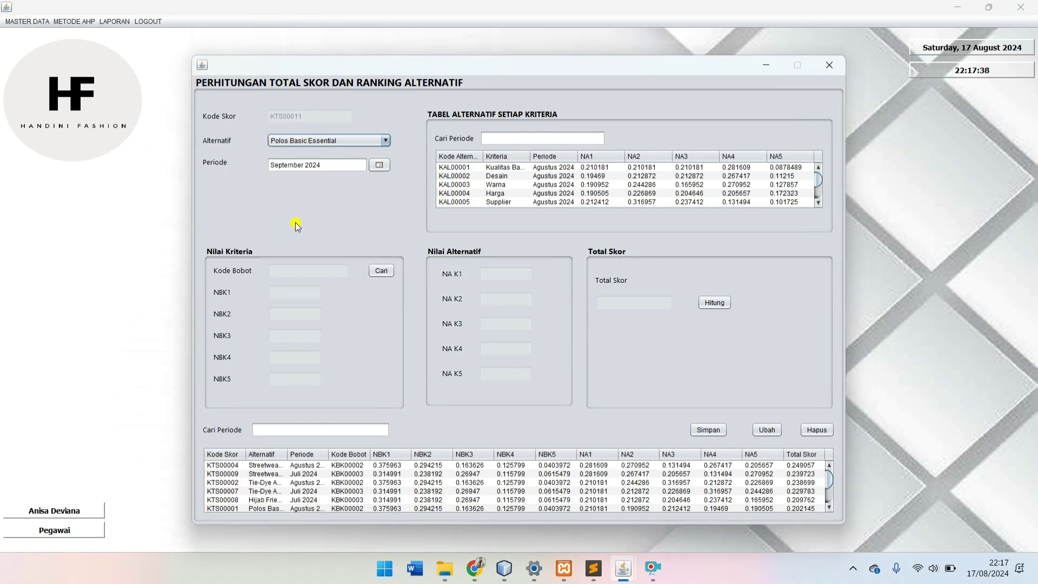
{"action": "left_click", "coordinate": [544, 136]}
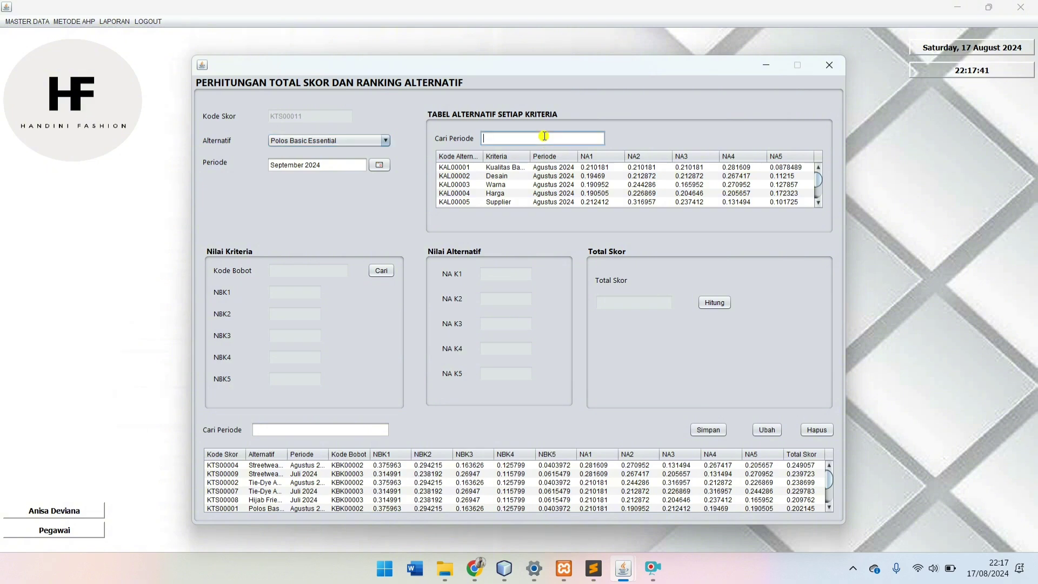
{"action": "type", "text": "sep"}
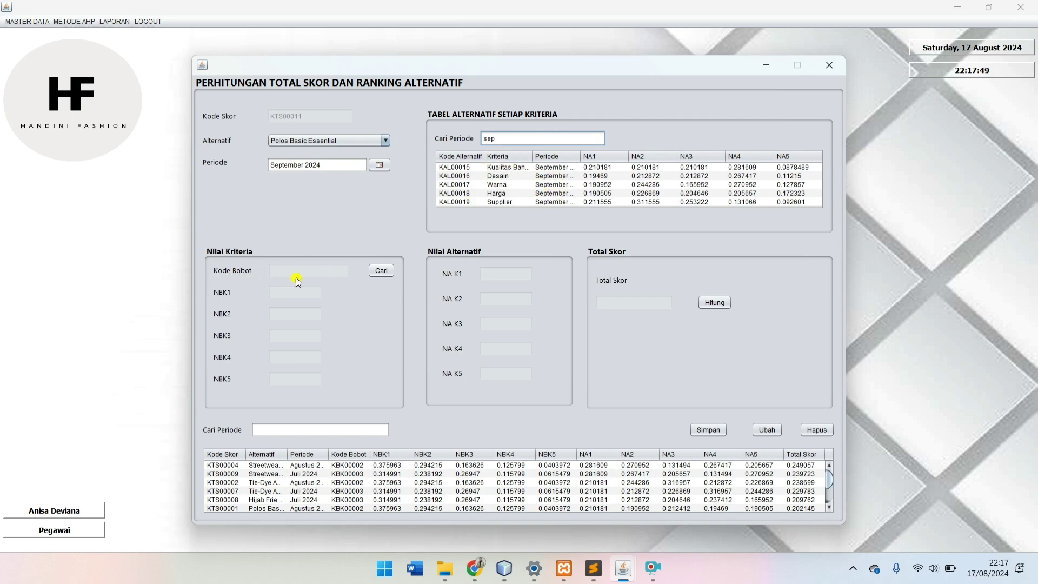
Step: For Polos Basic Essential, use weights KBK00005 and values KAL00015–KAL00019, then compute and save 0.19911562
{"action": "left_click", "coordinate": [387, 272]}
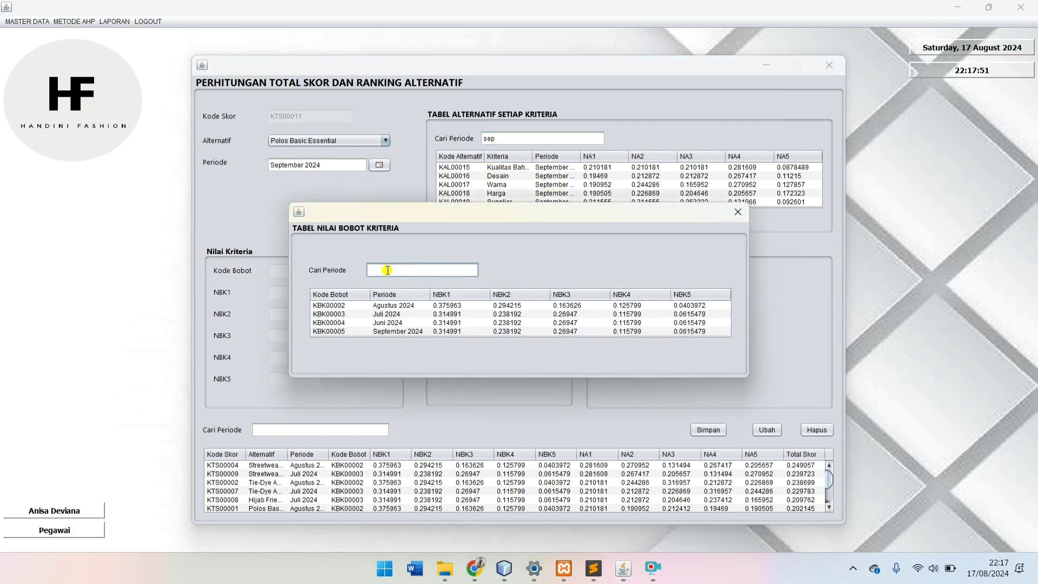
{"action": "left_click", "coordinate": [410, 331]}
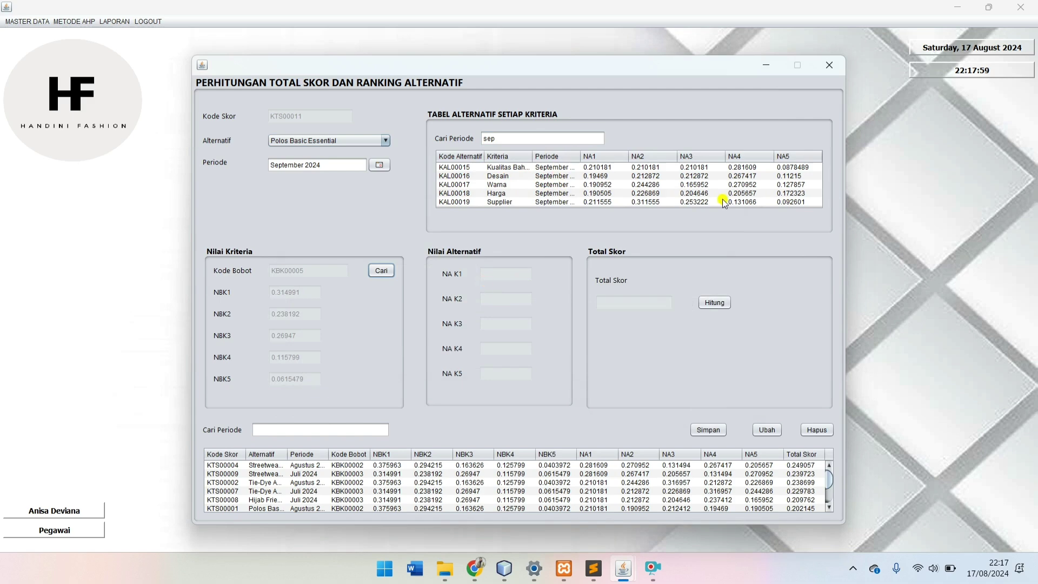
{"action": "left_click", "coordinate": [597, 169]}
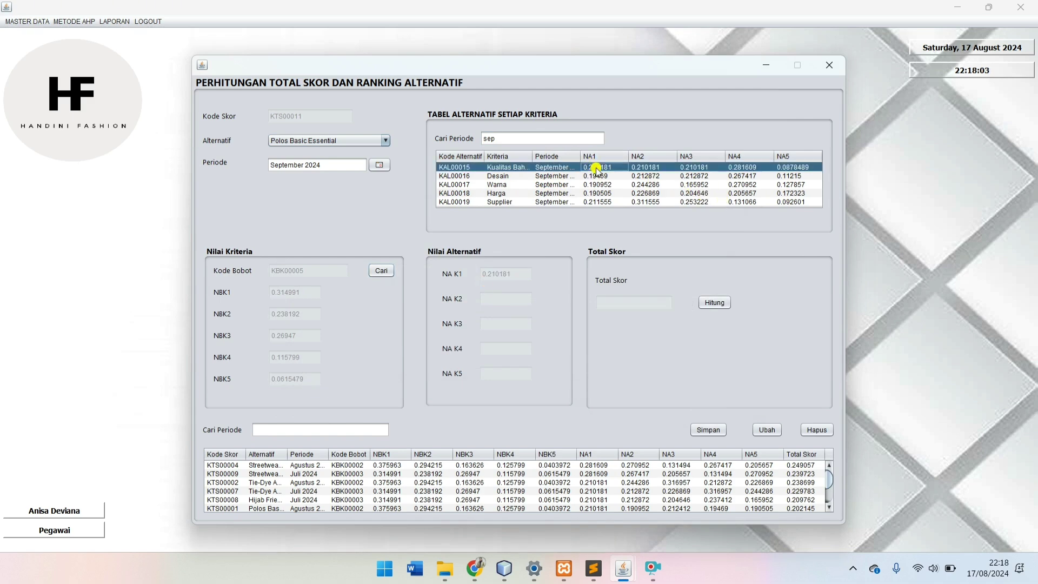
{"action": "left_click", "coordinate": [599, 178]}
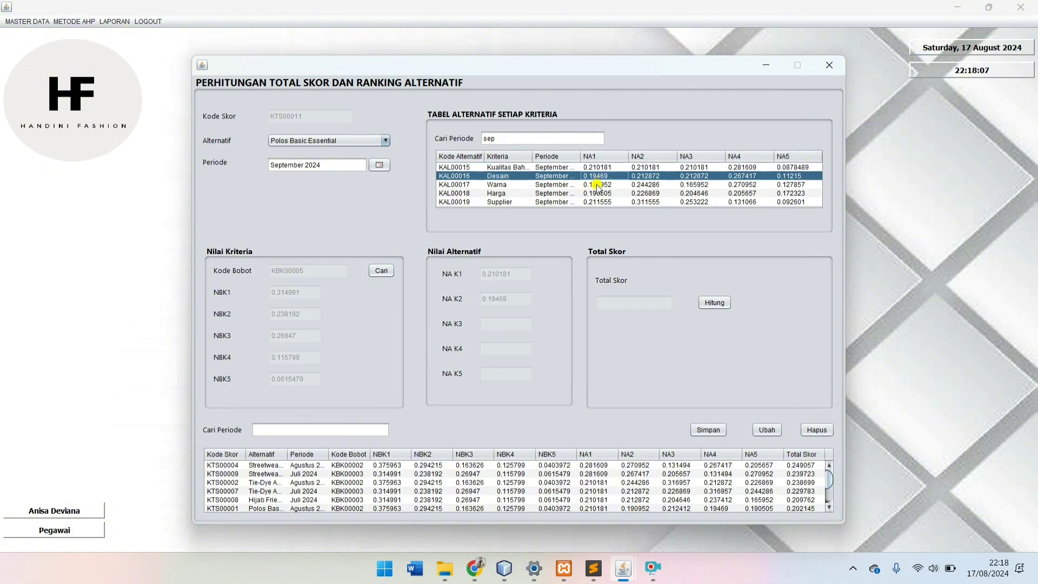
{"action": "left_click", "coordinate": [596, 185]}
{"action": "left_click", "coordinate": [596, 194]}
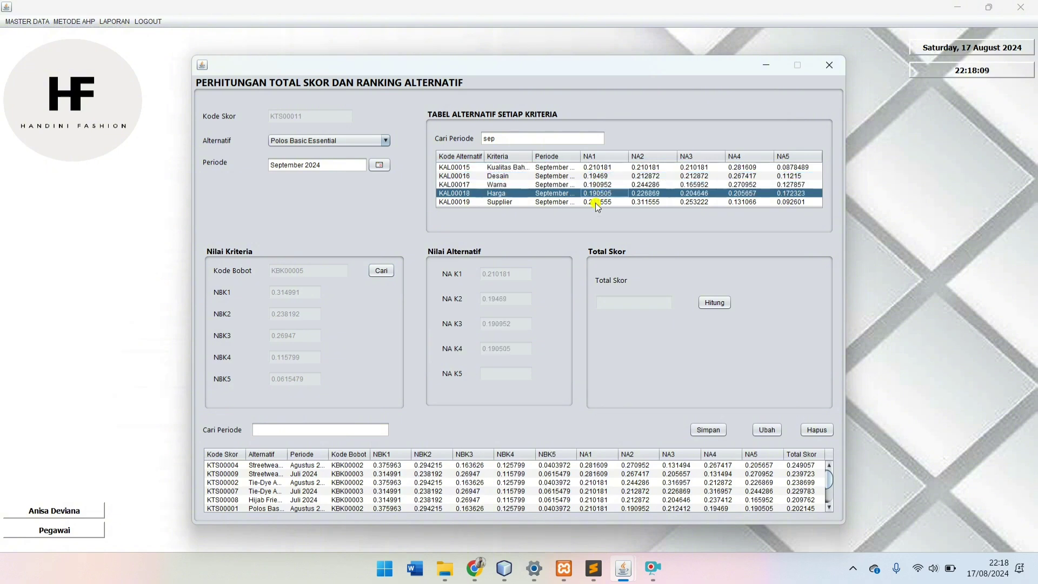
{"action": "left_click", "coordinate": [596, 203]}
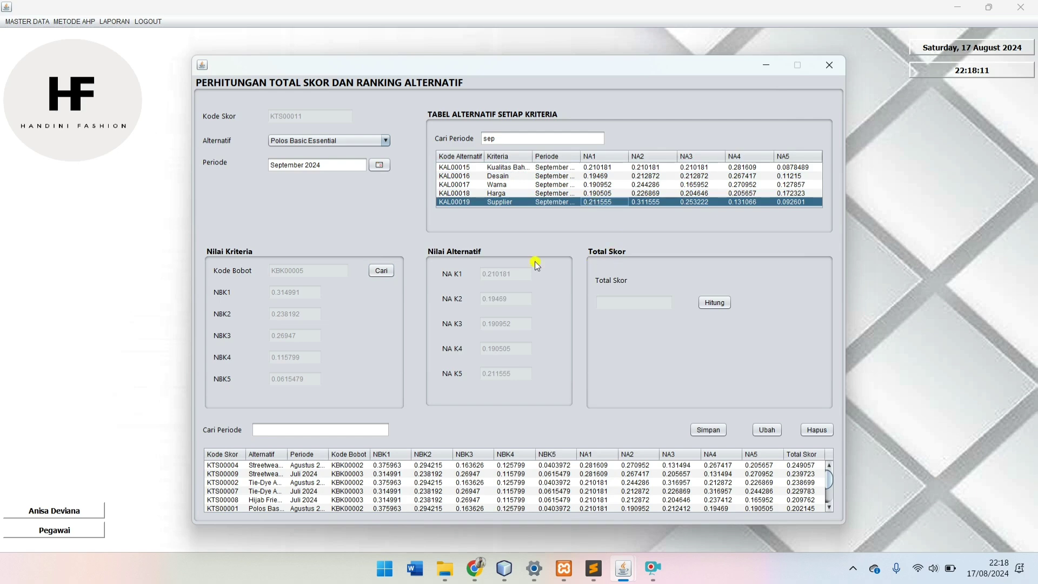
{"action": "left_click", "coordinate": [719, 304]}
{"action": "left_click", "coordinate": [712, 435]}
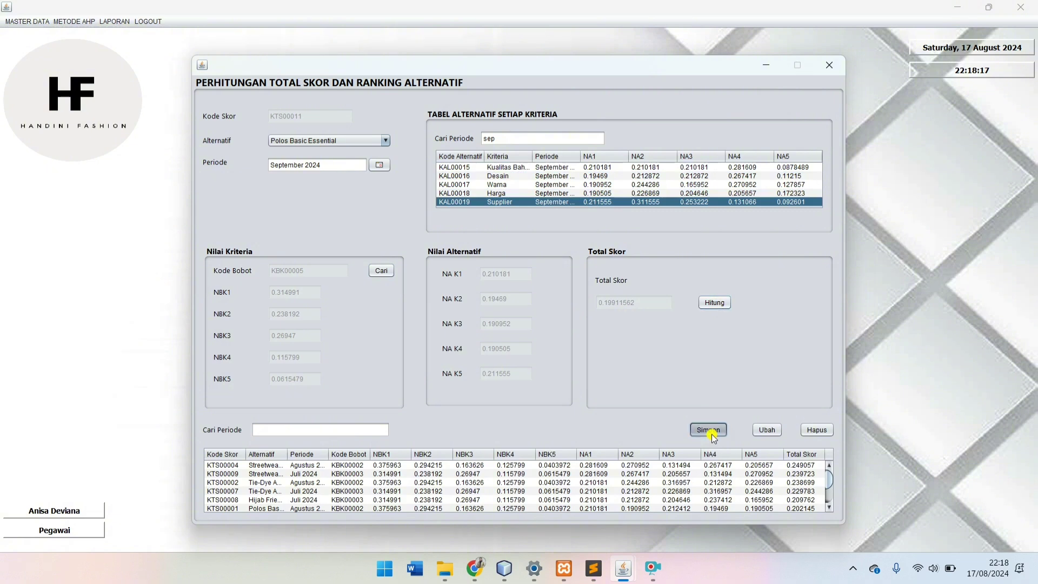
Step: Select Tie-Dye Aesthetic as the alternative with the September 2024 criteria weights KBK00005
{"action": "left_click", "coordinate": [566, 302]}
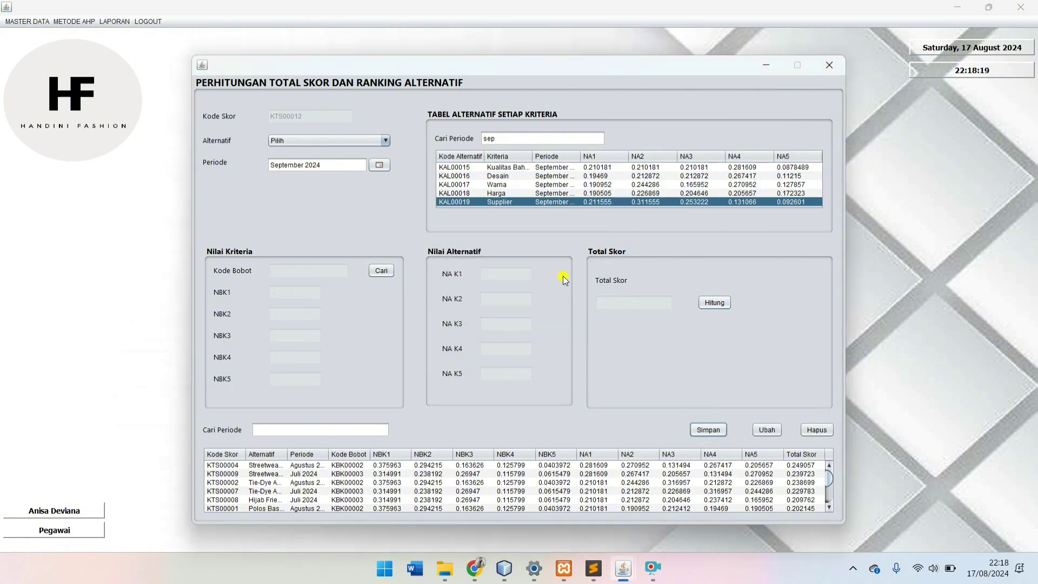
{"action": "left_click", "coordinate": [295, 141]}
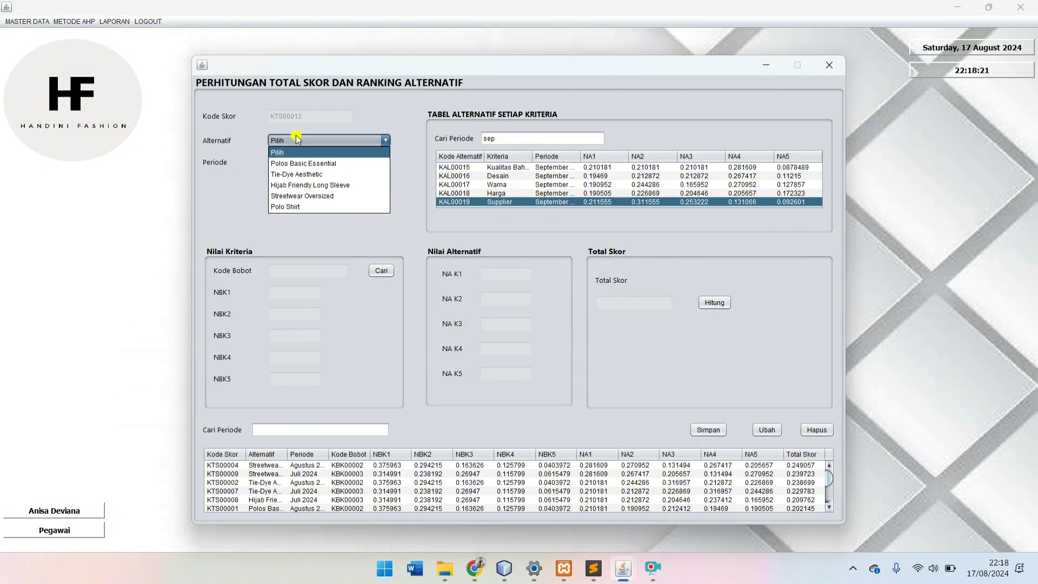
{"action": "left_click", "coordinate": [300, 173]}
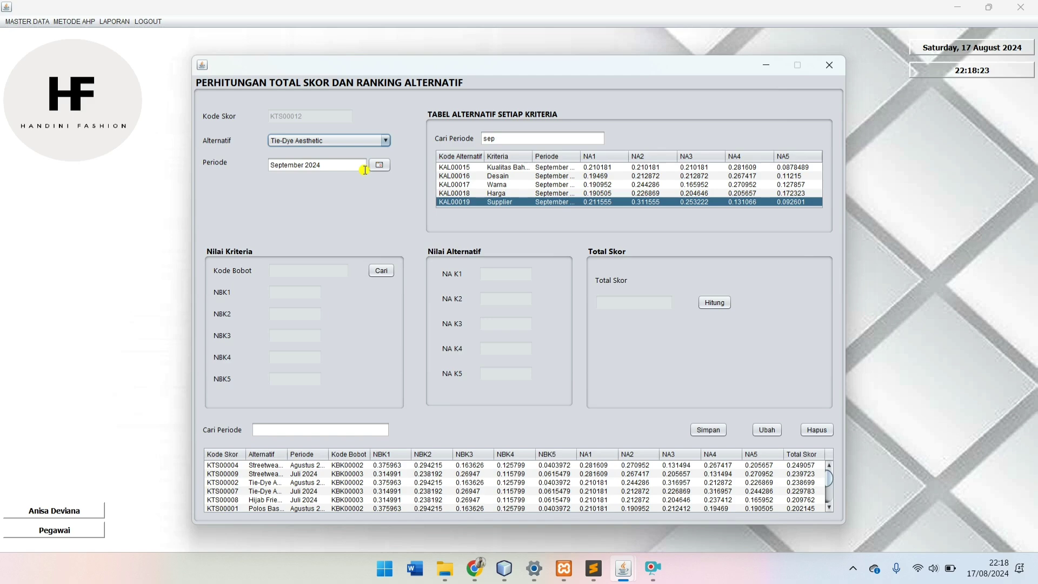
{"action": "left_click", "coordinate": [377, 271]}
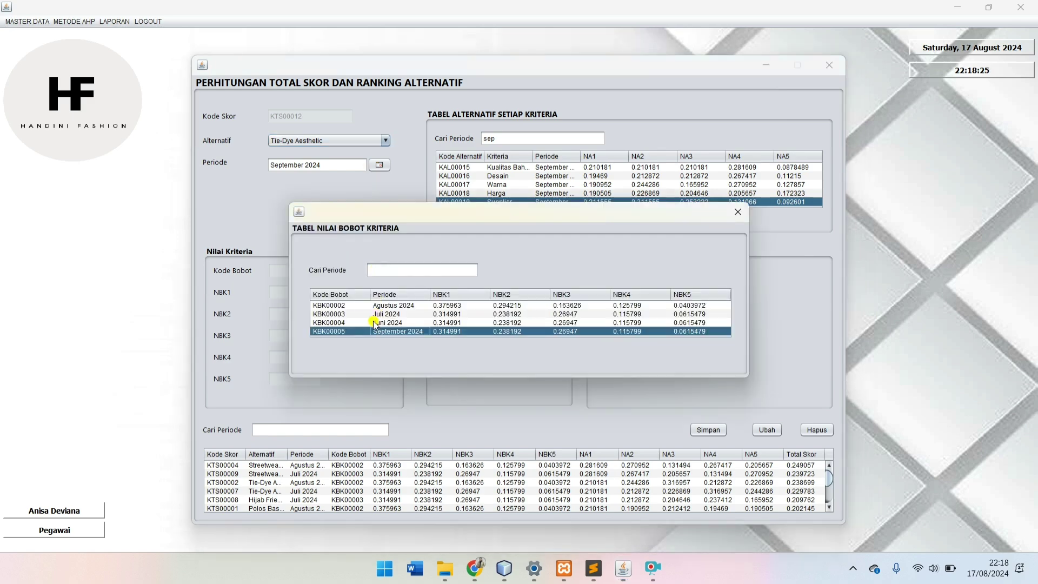
{"action": "double_click", "coordinate": [388, 331]}
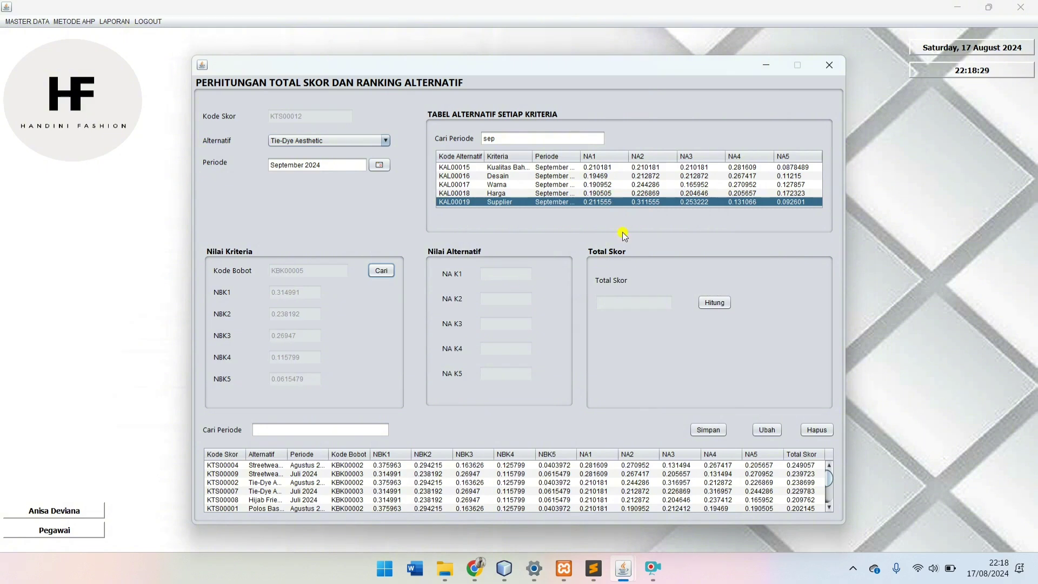
Step: Load its five criterion values as NA K1–K5, then calculate and save the total score 0.22818406
{"action": "left_click", "coordinate": [645, 169]}
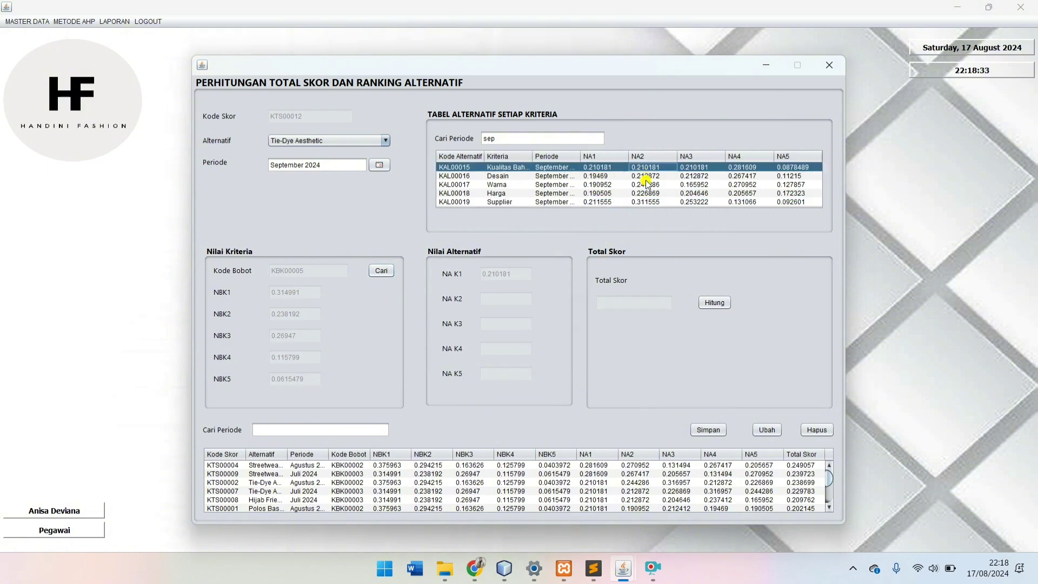
{"action": "left_click", "coordinate": [646, 184]}
{"action": "left_click", "coordinate": [647, 176]}
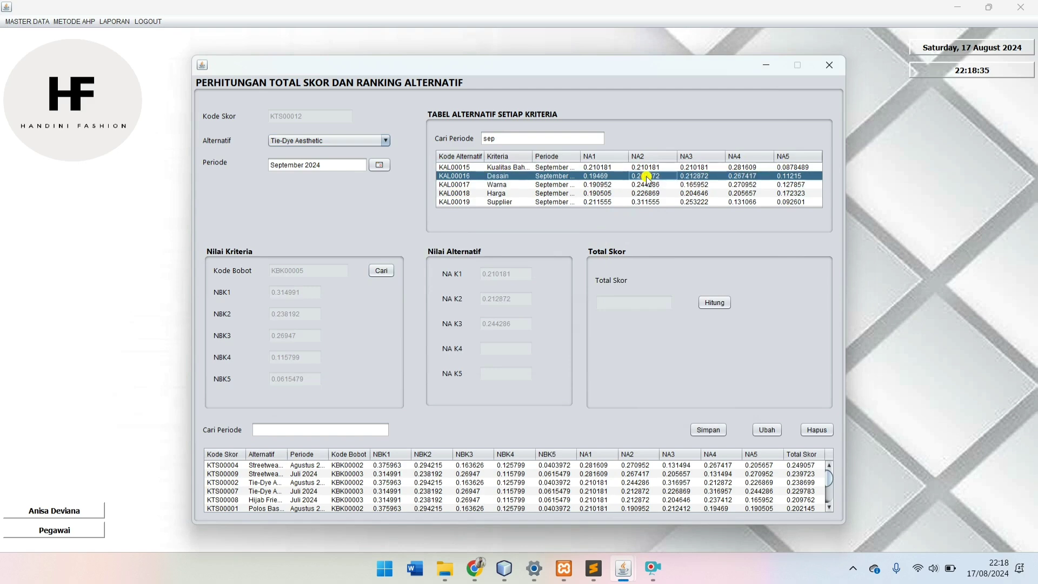
{"action": "left_click", "coordinate": [647, 193]}
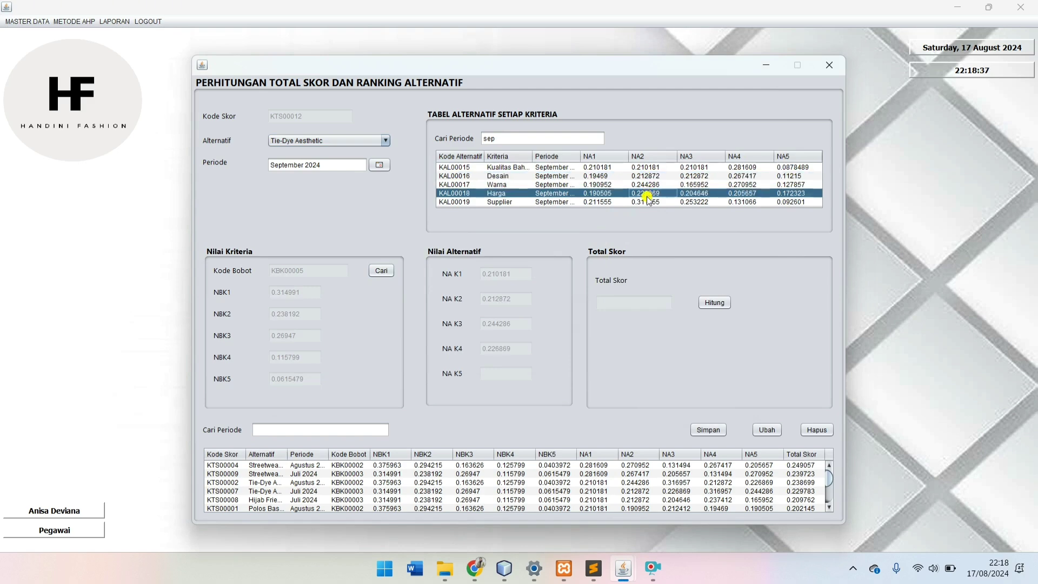
{"action": "left_click", "coordinate": [643, 201]}
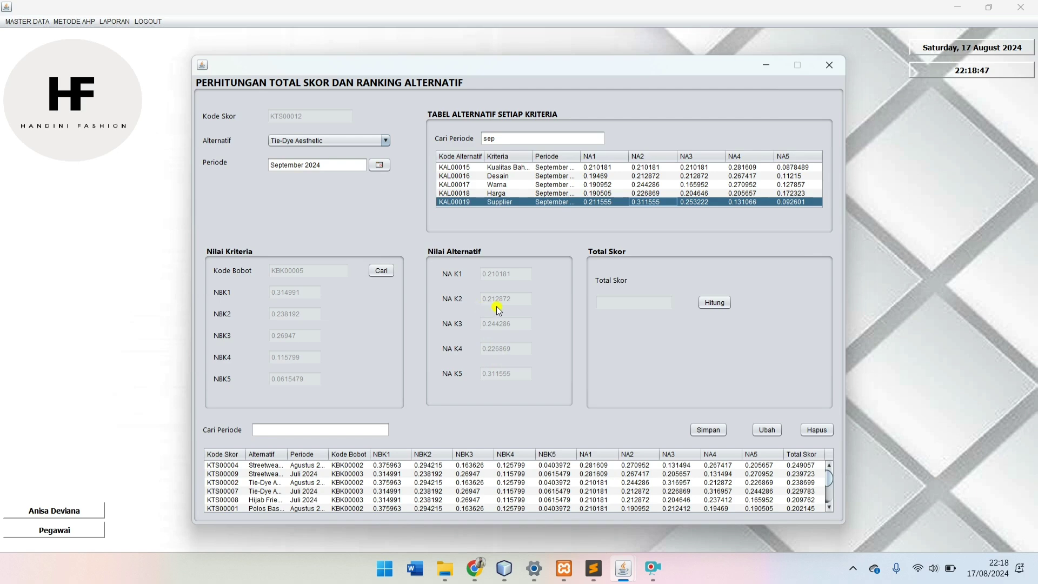
{"action": "left_click", "coordinate": [715, 303]}
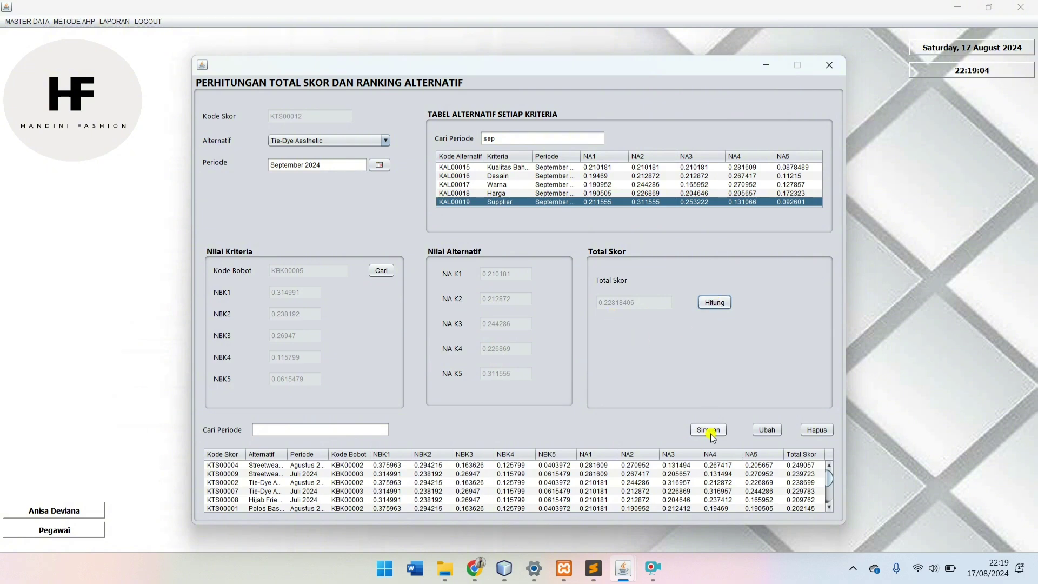
{"action": "left_click", "coordinate": [711, 432]}
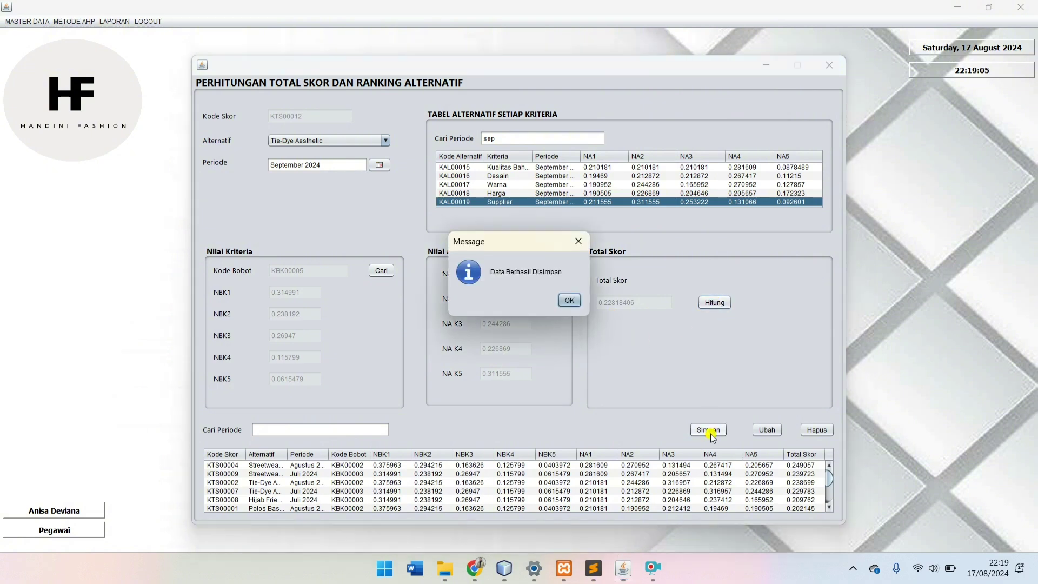
{"action": "left_click", "coordinate": [570, 300]}
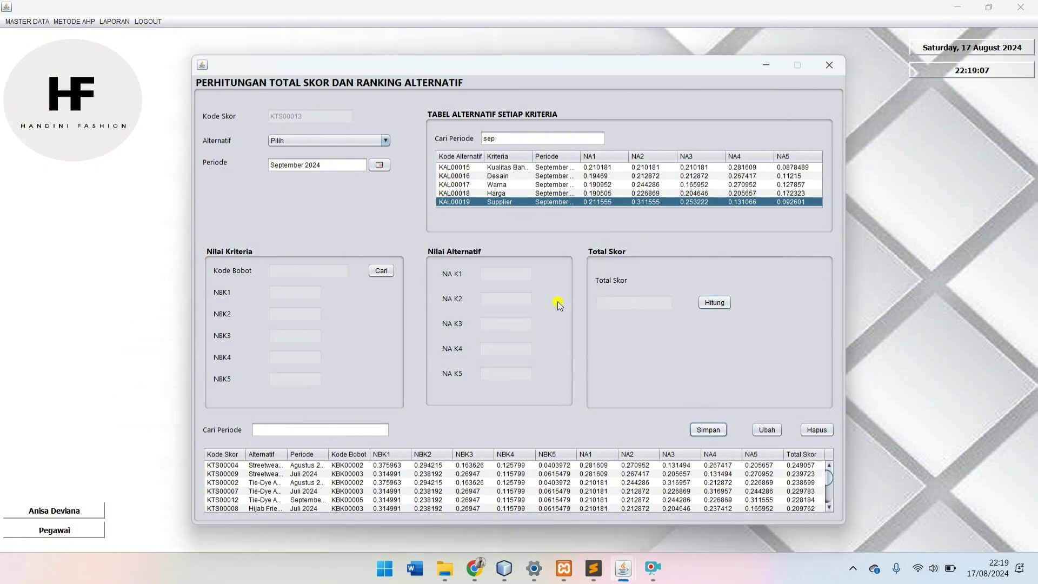
Step: Choose Hijab Friendly Long Sleeve with the September 2024 weights KBK00005
{"action": "left_click", "coordinate": [295, 142]}
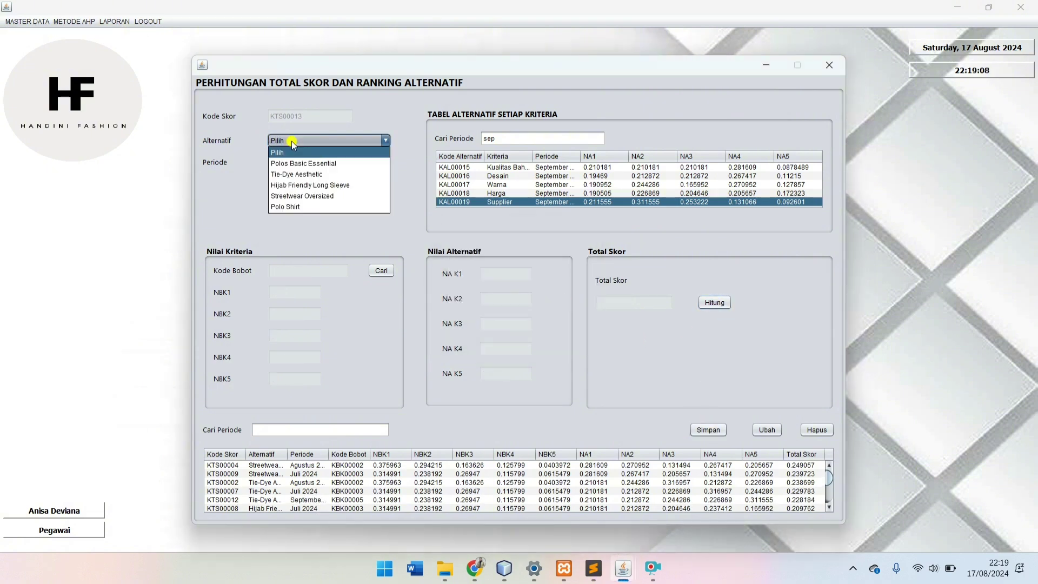
{"action": "left_click", "coordinate": [296, 186]}
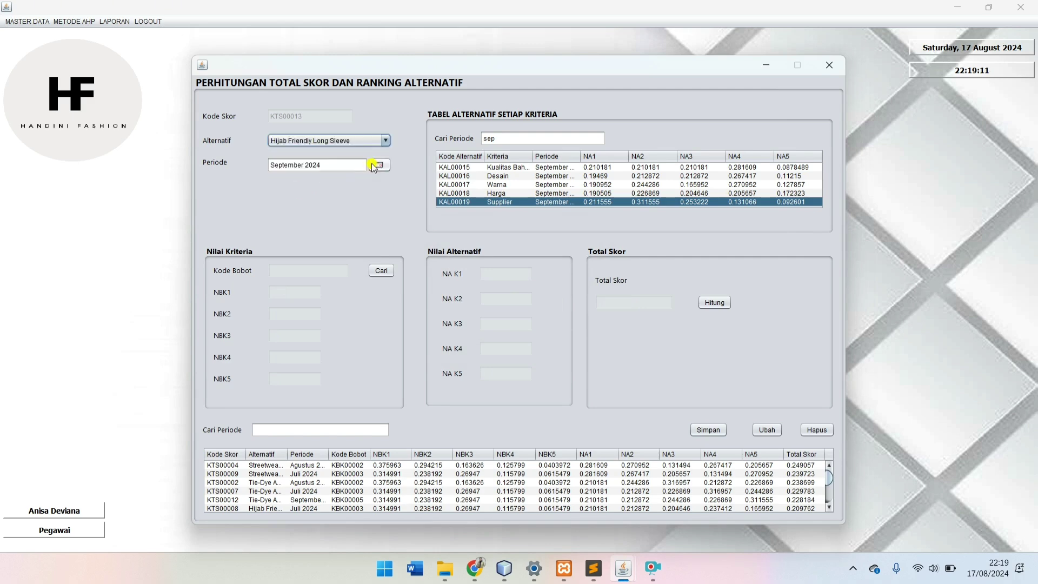
{"action": "left_click", "coordinate": [381, 270]}
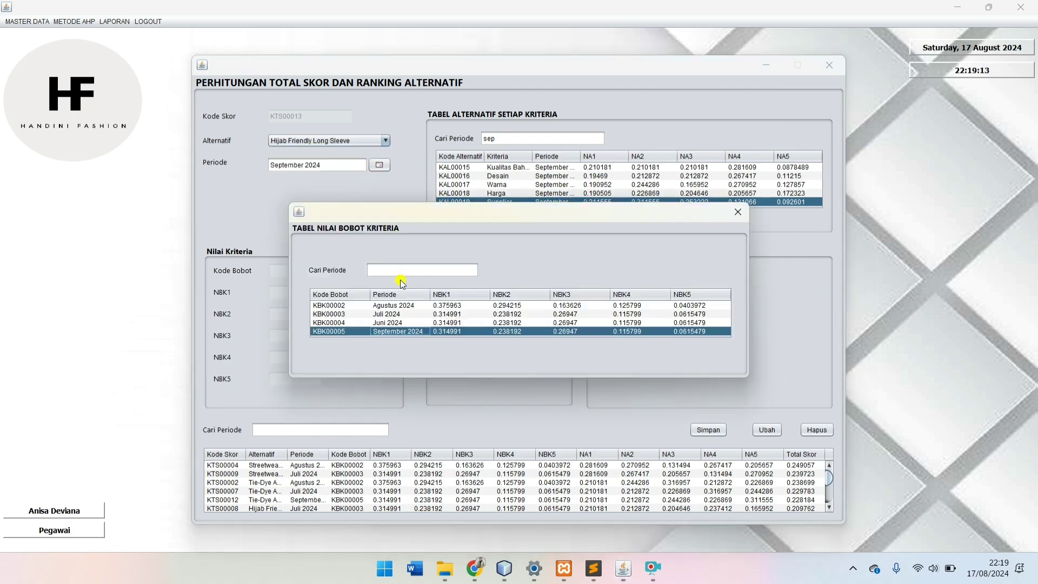
{"action": "double_click", "coordinate": [403, 331]}
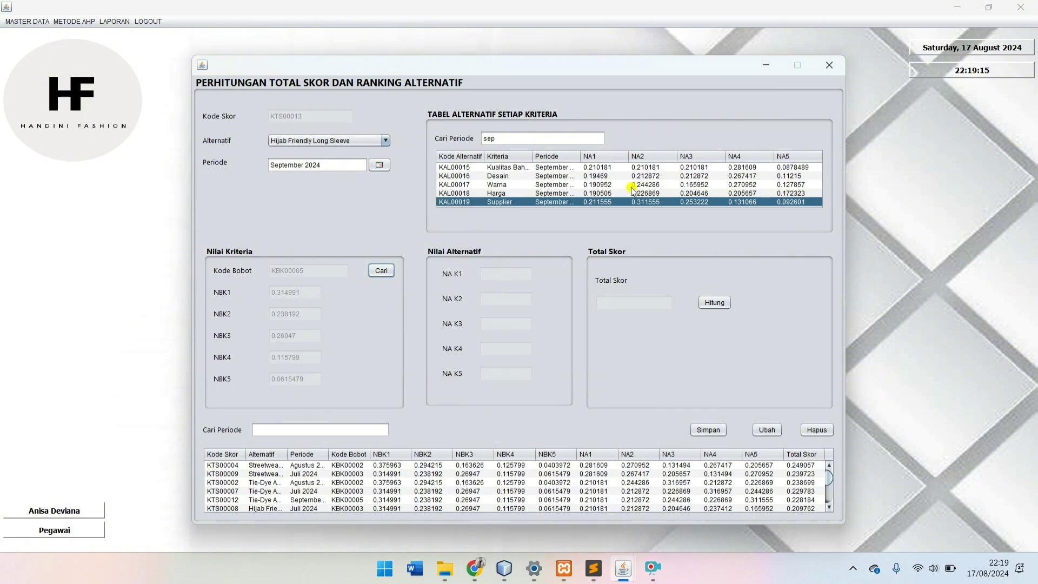
Step: Load values KAL00015–KAL00019, compute the 0.20091172 total score, and save it as KTS00013
{"action": "left_click", "coordinate": [703, 168]}
{"action": "left_click", "coordinate": [707, 176]}
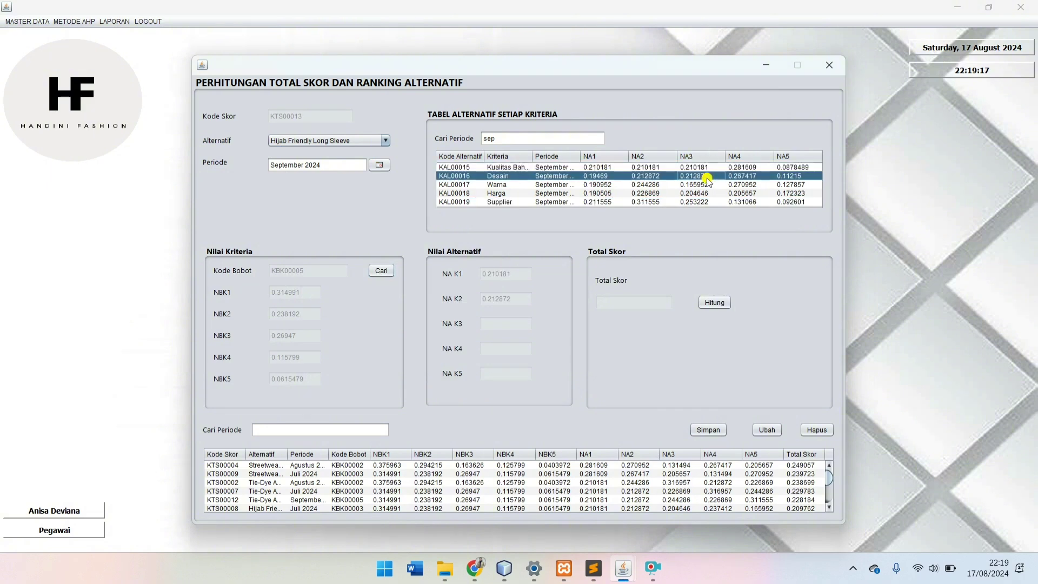
{"action": "left_click", "coordinate": [707, 184]}
{"action": "left_click", "coordinate": [706, 193]}
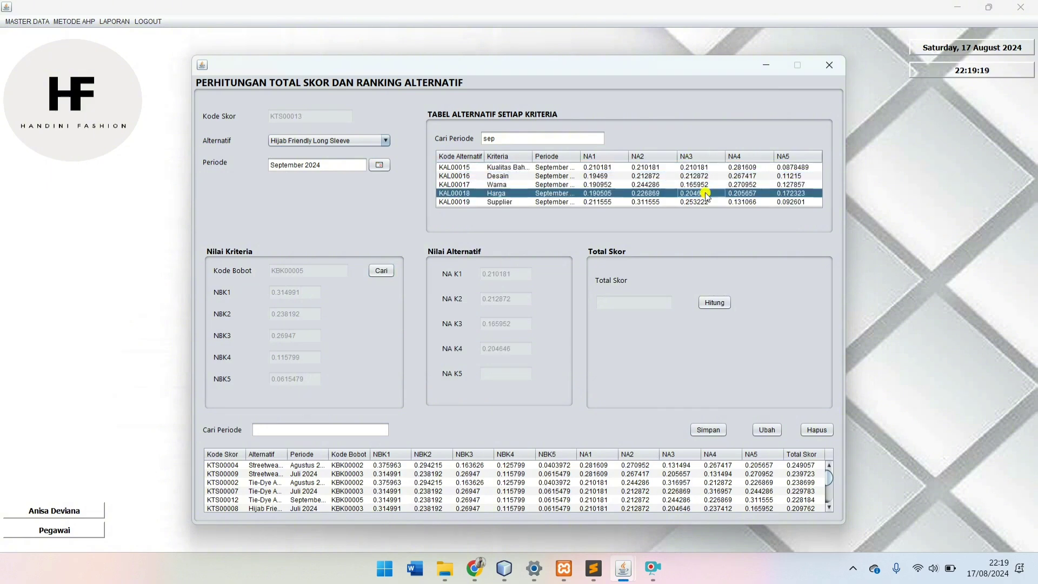
{"action": "left_click", "coordinate": [703, 201]}
{"action": "left_click", "coordinate": [714, 301]}
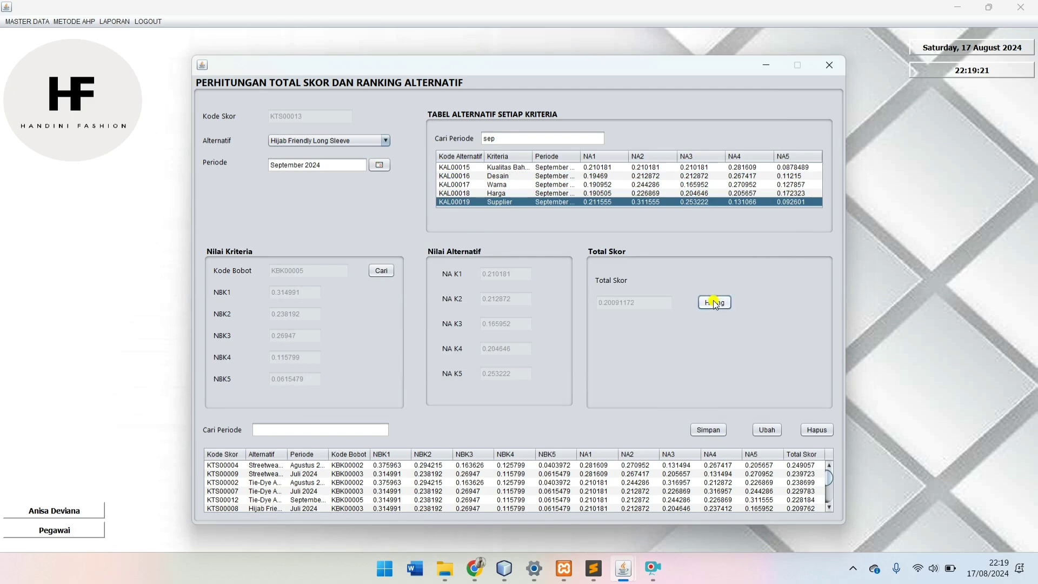
{"action": "left_click", "coordinate": [705, 431]}
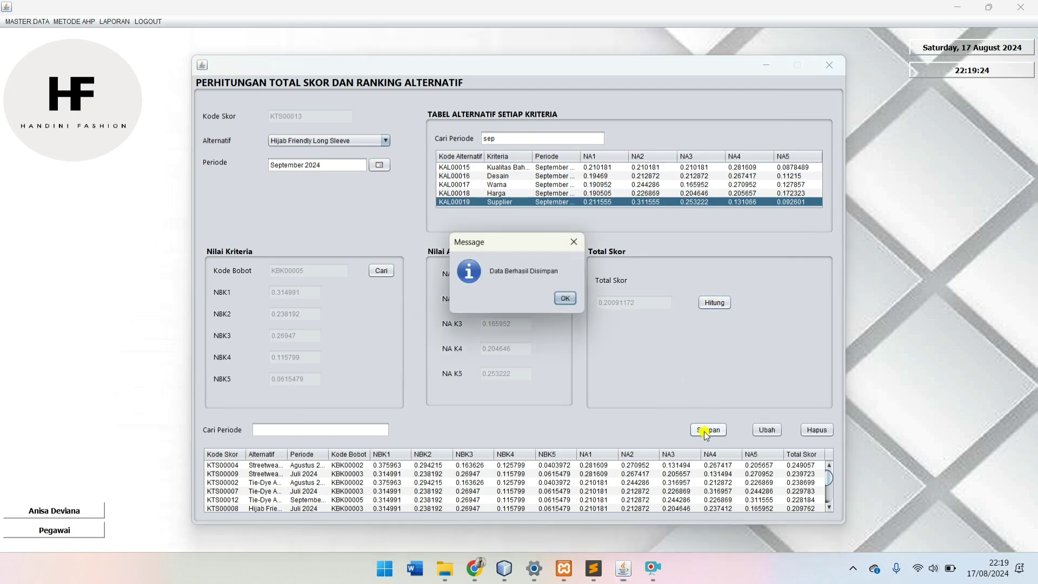
{"action": "left_click", "coordinate": [567, 304]}
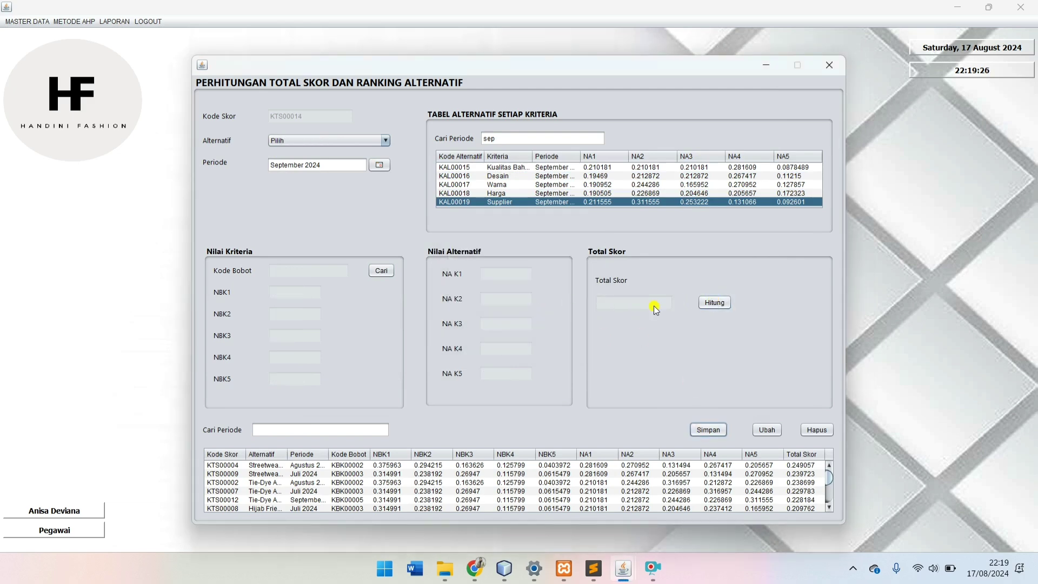
Step: Choose Streetwear Oversized with the September 2024 weights KBK00005
{"action": "left_click", "coordinate": [304, 142]}
{"action": "left_click", "coordinate": [305, 197]}
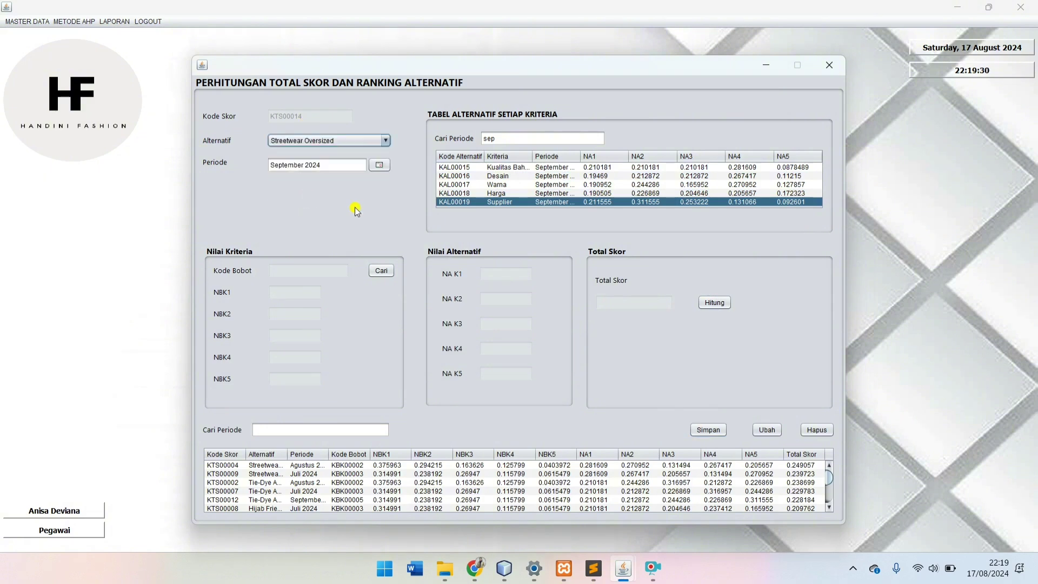
{"action": "left_click", "coordinate": [381, 271]}
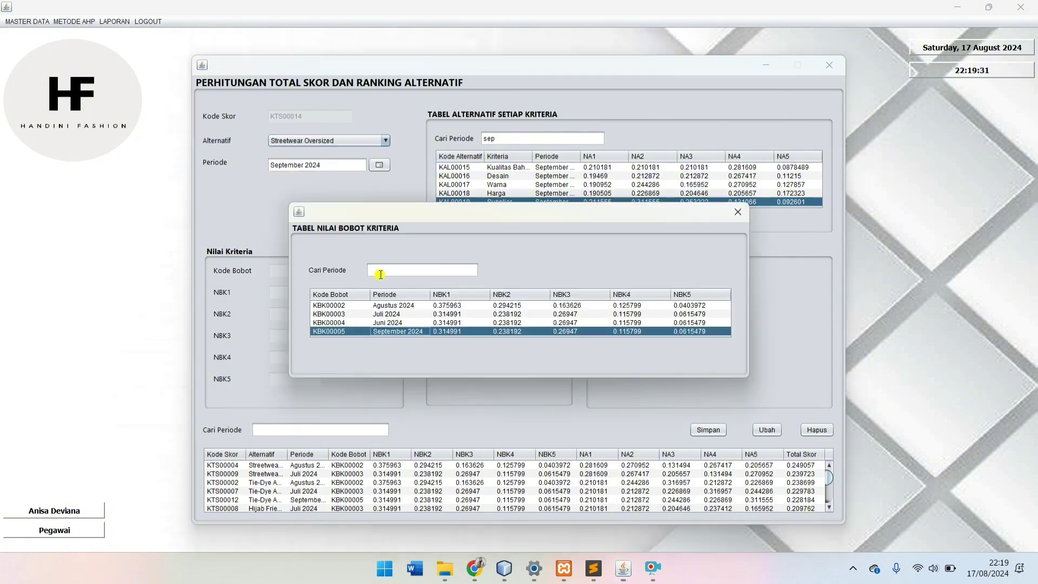
{"action": "left_click", "coordinate": [401, 334]}
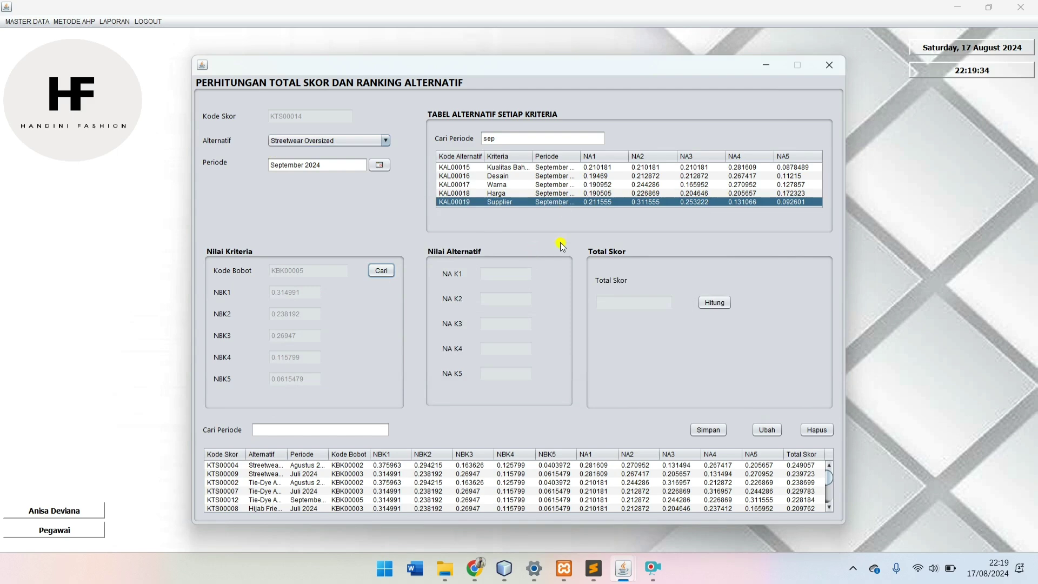
Step: Load values KAL00015–KAL00019, compute the 0.25729606 total score, and save it as KTS00014
{"action": "left_click", "coordinate": [751, 167]}
{"action": "left_click", "coordinate": [751, 175]}
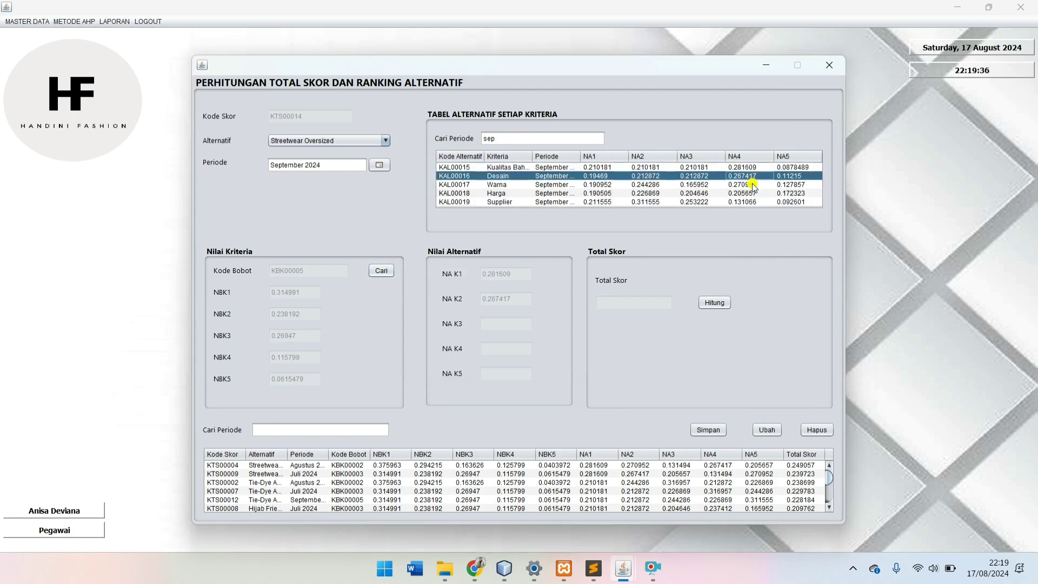
{"action": "left_click", "coordinate": [751, 185]}
{"action": "left_click", "coordinate": [751, 193]}
{"action": "left_click", "coordinate": [752, 201]}
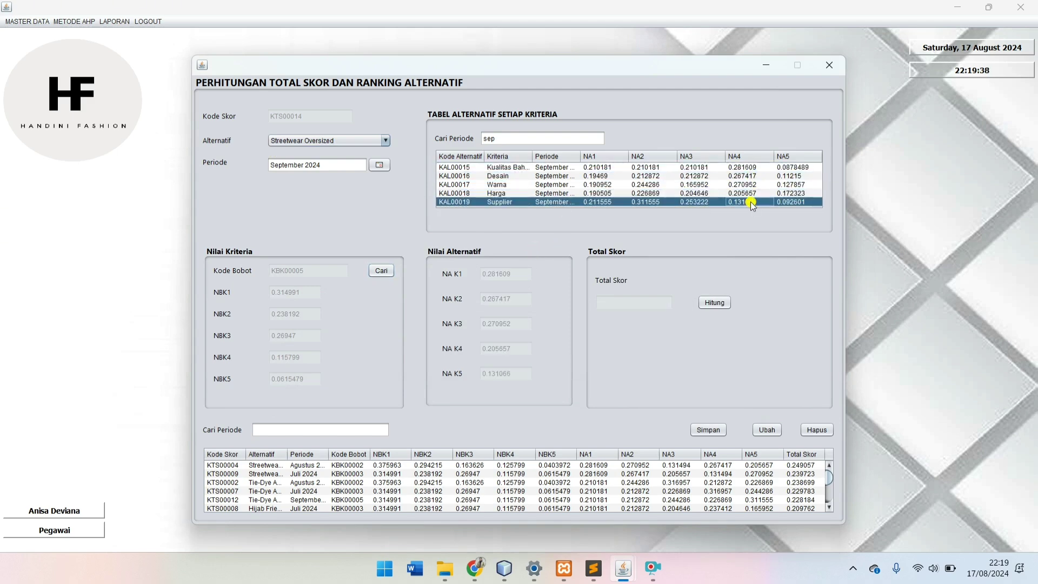
{"action": "left_click", "coordinate": [721, 302]}
{"action": "left_click", "coordinate": [708, 429]}
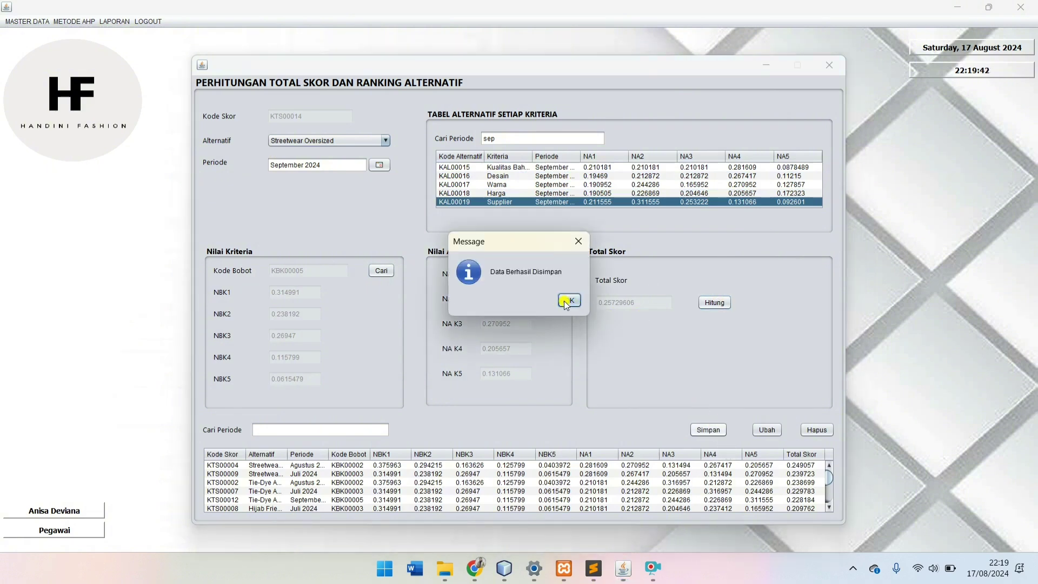
{"action": "left_click", "coordinate": [566, 303]}
Step: Choose Polo Shirt, check the period, and select the September 2024 weights KBK00005
{"action": "left_click", "coordinate": [299, 142]}
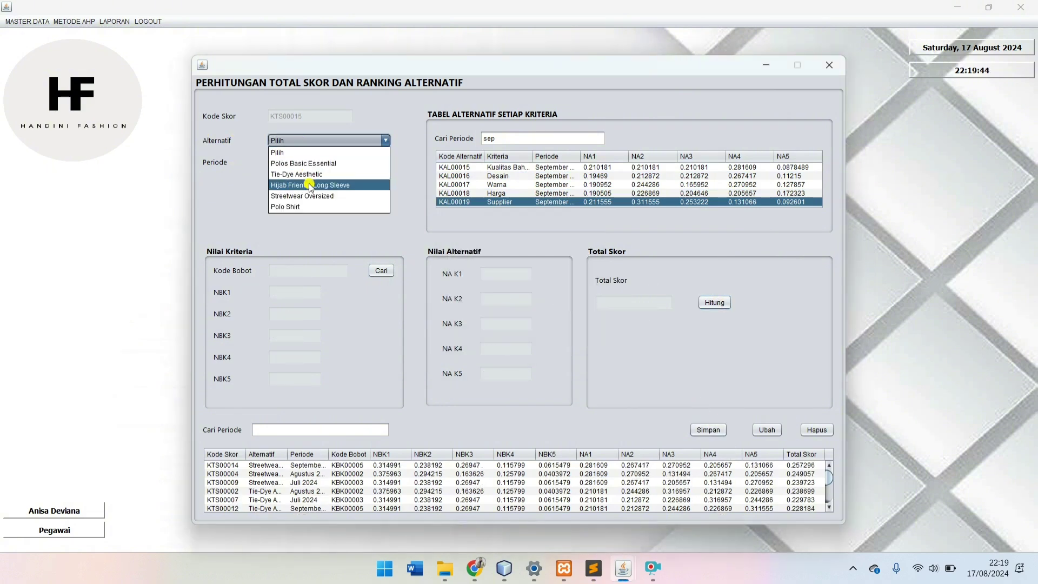
{"action": "left_click", "coordinate": [314, 206]}
{"action": "left_click", "coordinate": [379, 164]}
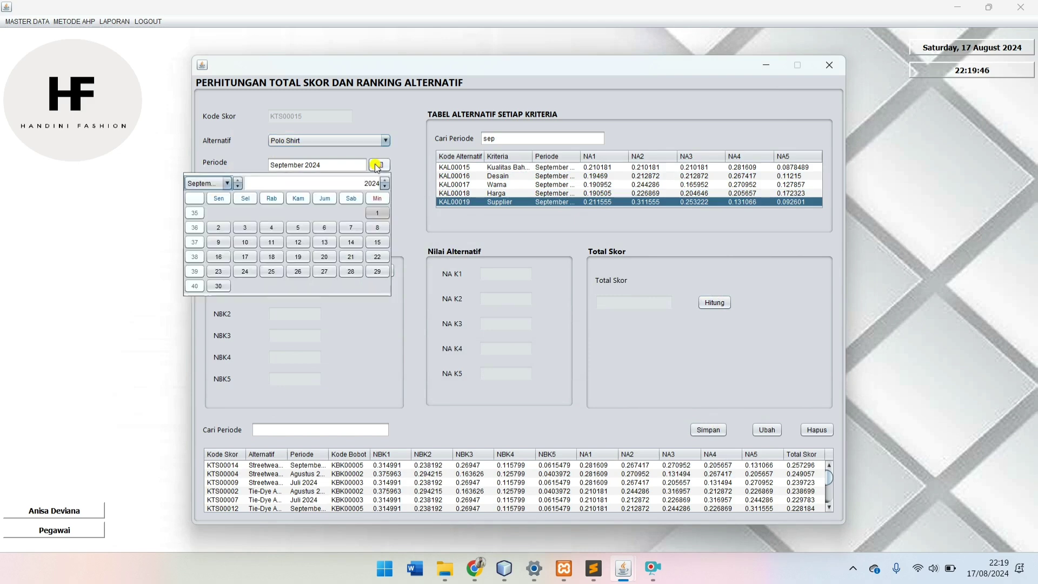
{"action": "left_click", "coordinate": [407, 210]}
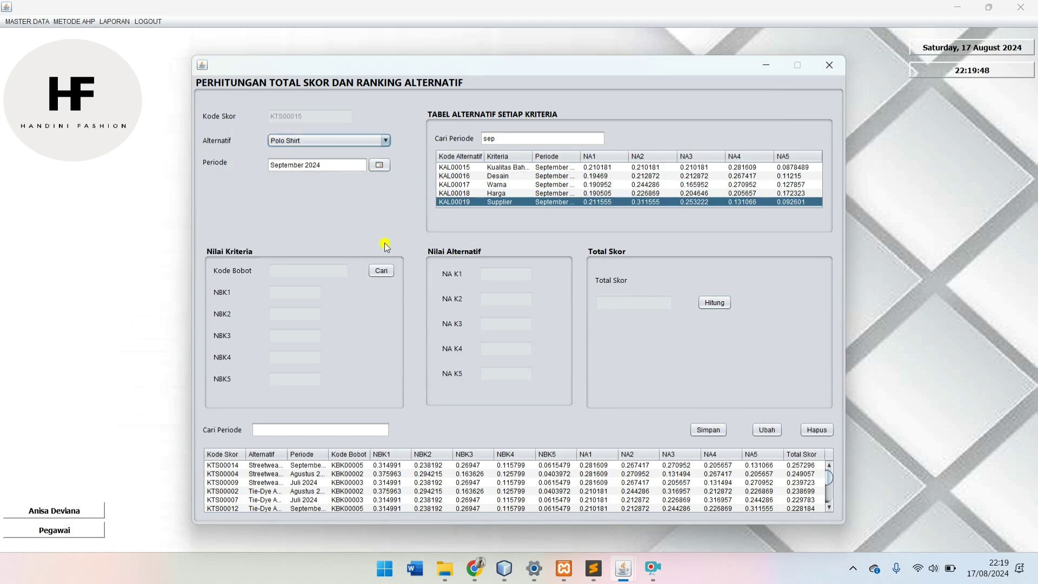
{"action": "left_click", "coordinate": [380, 270]}
{"action": "left_click", "coordinate": [400, 331]}
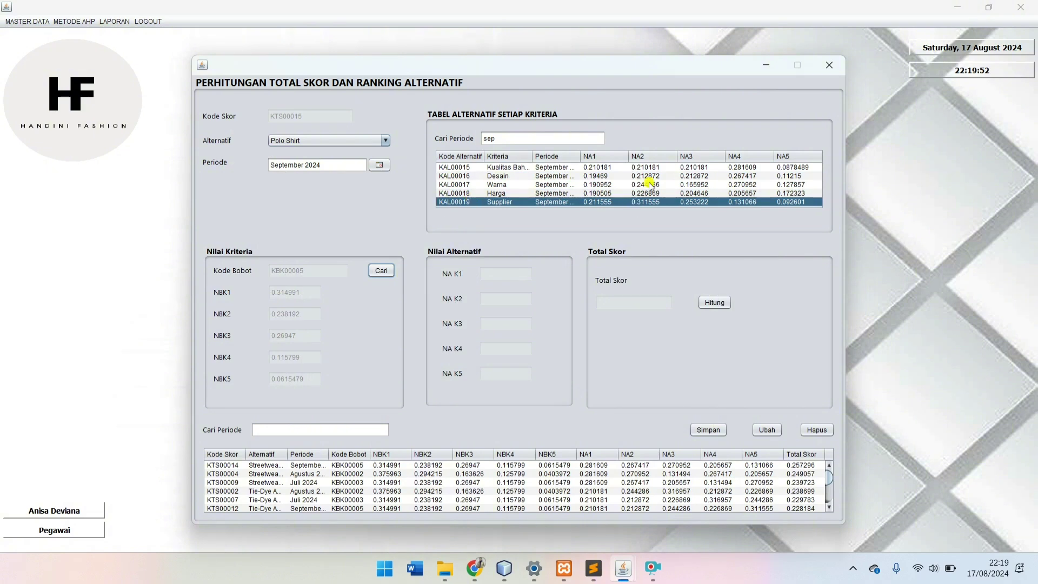
Step: Load values KAL00015–KAL00019, compute Polo Shirt's 0.1144927 total score, and save it as KTS00015
{"action": "left_click", "coordinate": [797, 169]}
{"action": "left_click", "coordinate": [797, 175]}
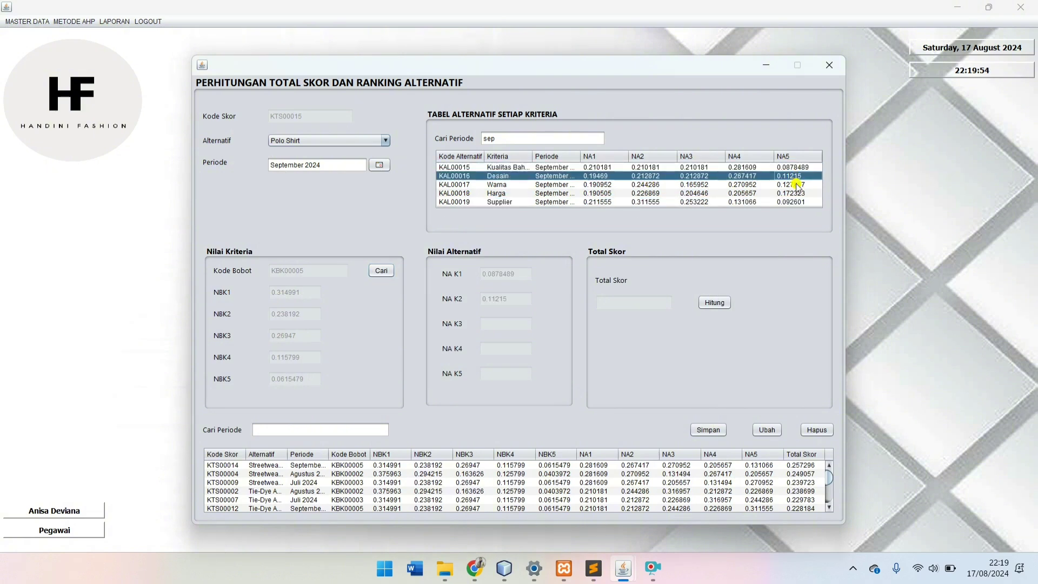
{"action": "left_click", "coordinate": [797, 184]}
{"action": "left_click", "coordinate": [798, 193]}
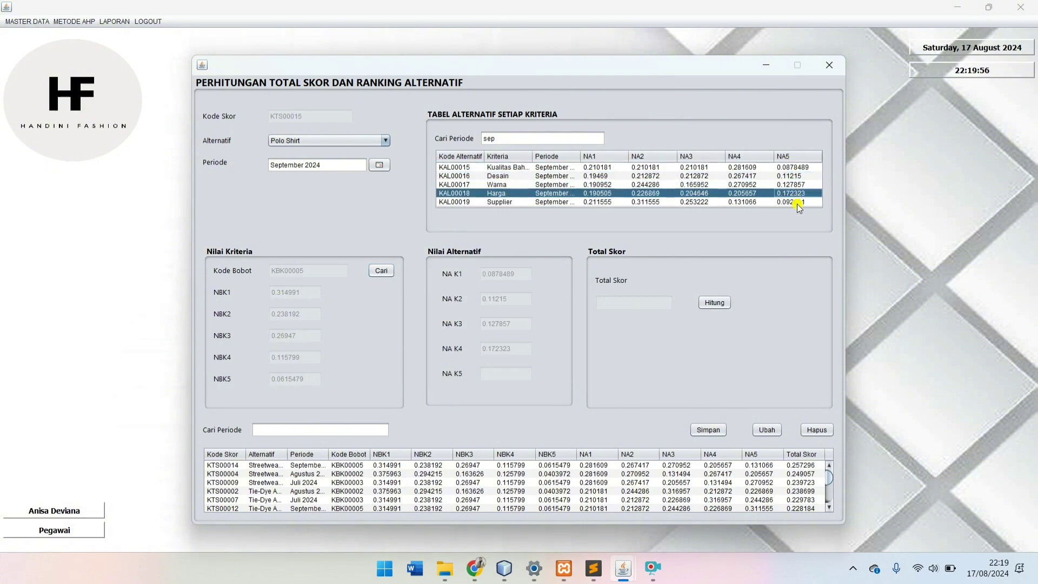
{"action": "left_click", "coordinate": [797, 203]}
{"action": "left_click", "coordinate": [710, 303]}
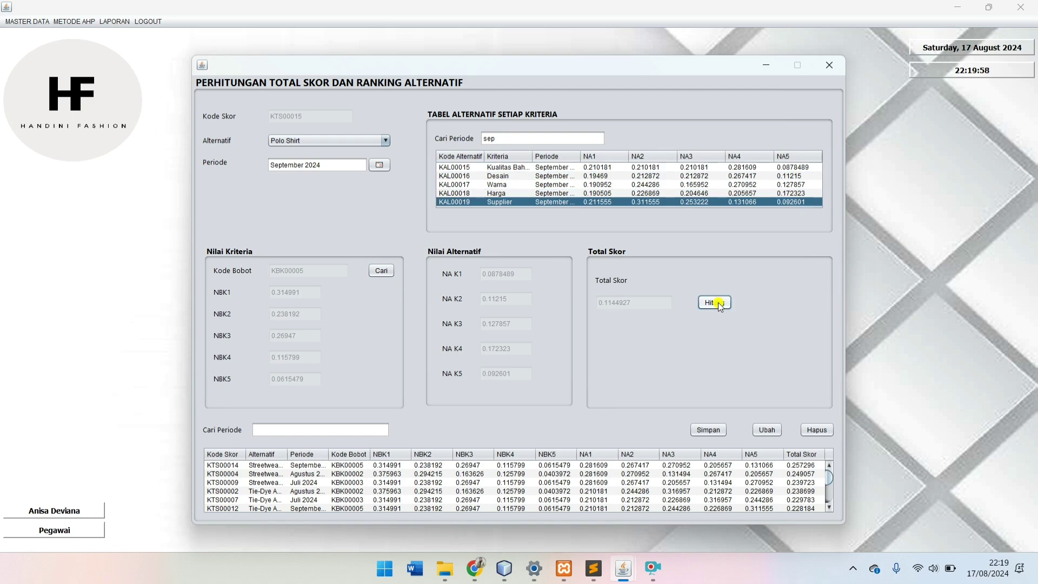
{"action": "left_click", "coordinate": [707, 431]}
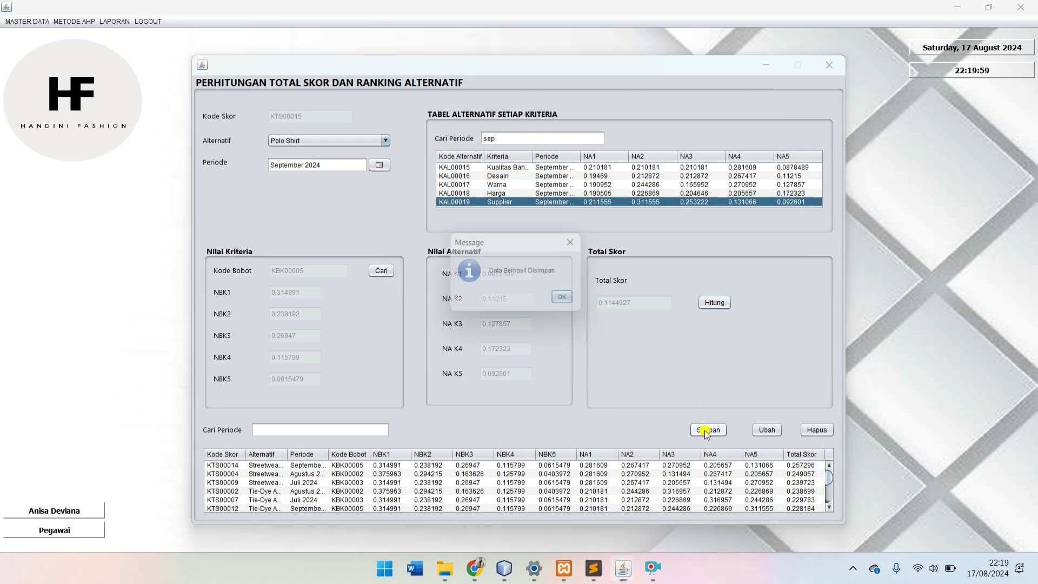
{"action": "left_click", "coordinate": [562, 298]}
{"action": "left_click", "coordinate": [297, 430]}
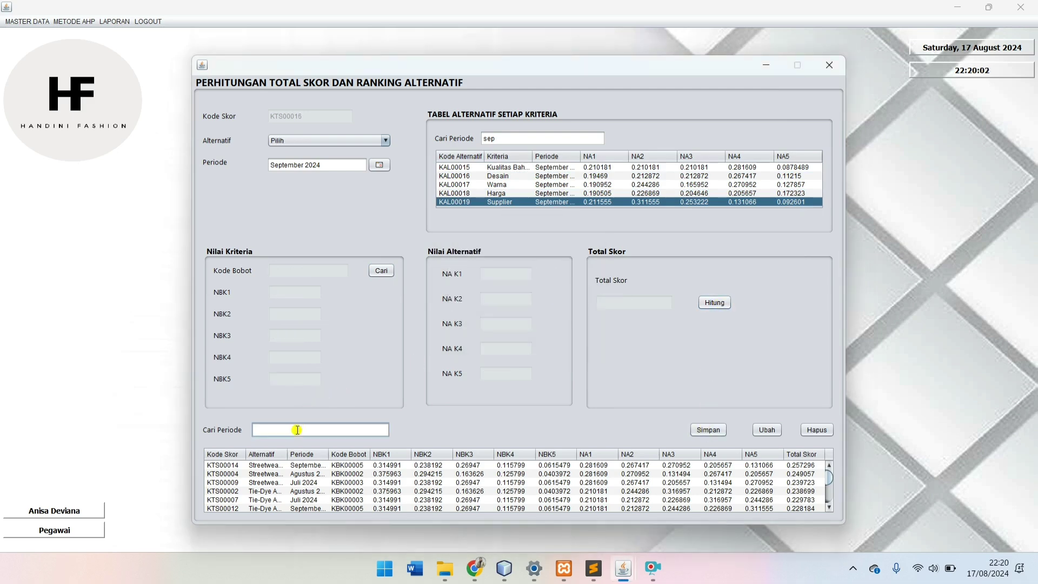
Step: Filter saved scores by 'sep' to show the five September totals, then close the window
{"action": "type", "text": "sep"}
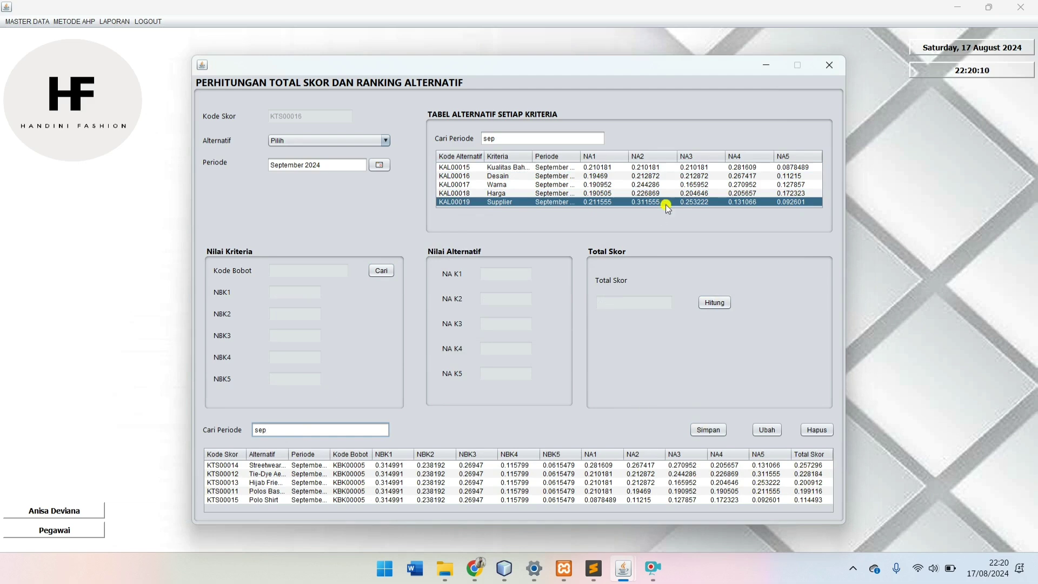
{"action": "left_click", "coordinate": [829, 66]}
Step: Open the Laporan Data Kaos Paling Diminati report form with the period set to September 2024
{"action": "left_click", "coordinate": [71, 21]}
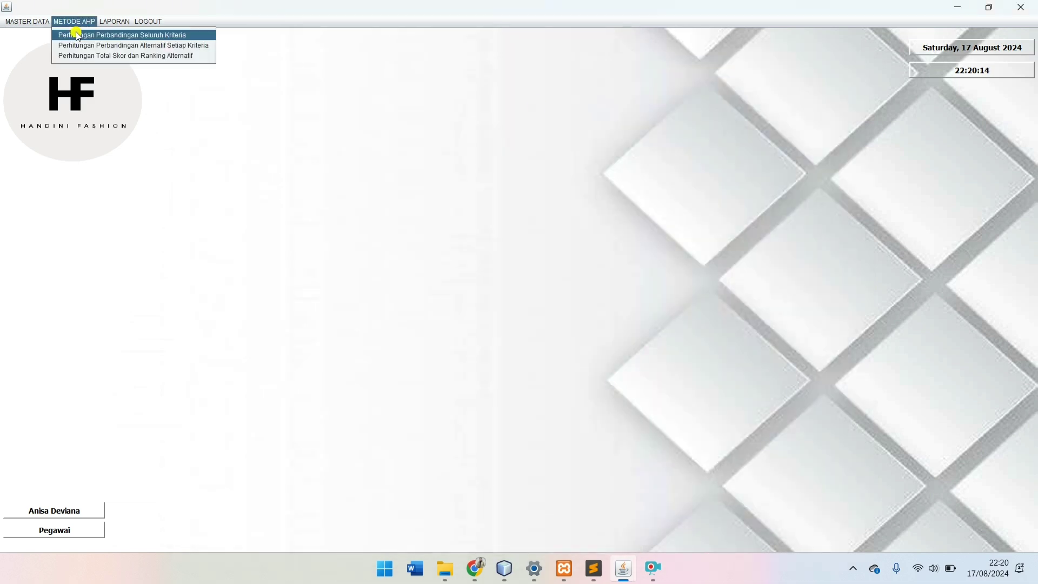
{"action": "left_click", "coordinate": [115, 22]}
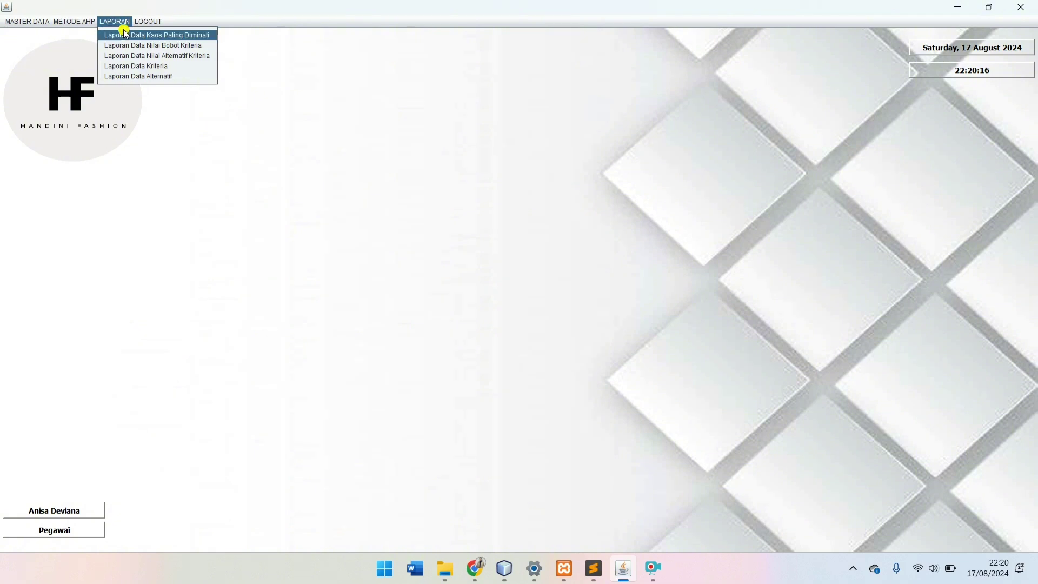
{"action": "left_click", "coordinate": [130, 36]}
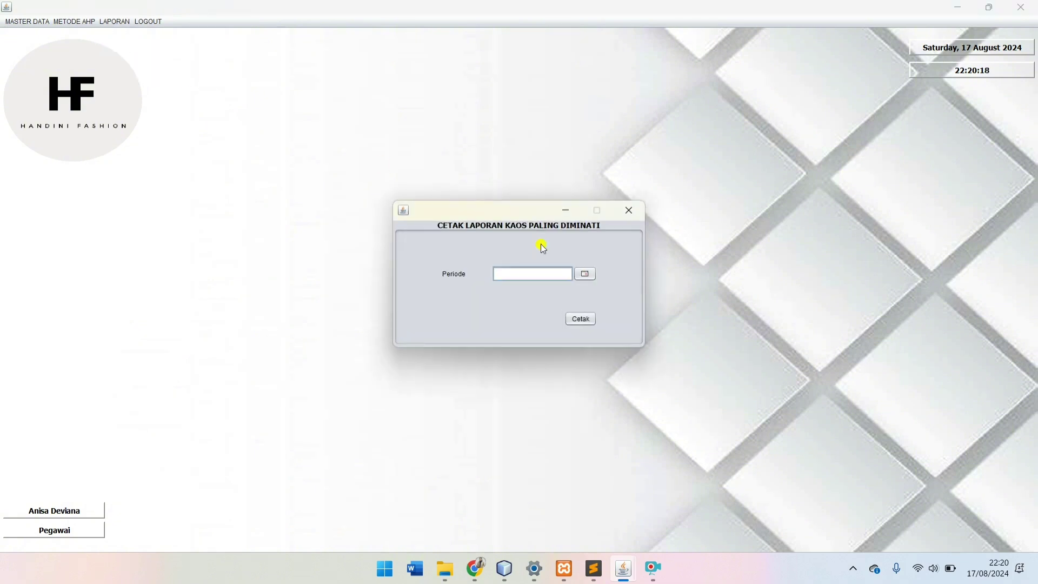
{"action": "left_click", "coordinate": [584, 274]}
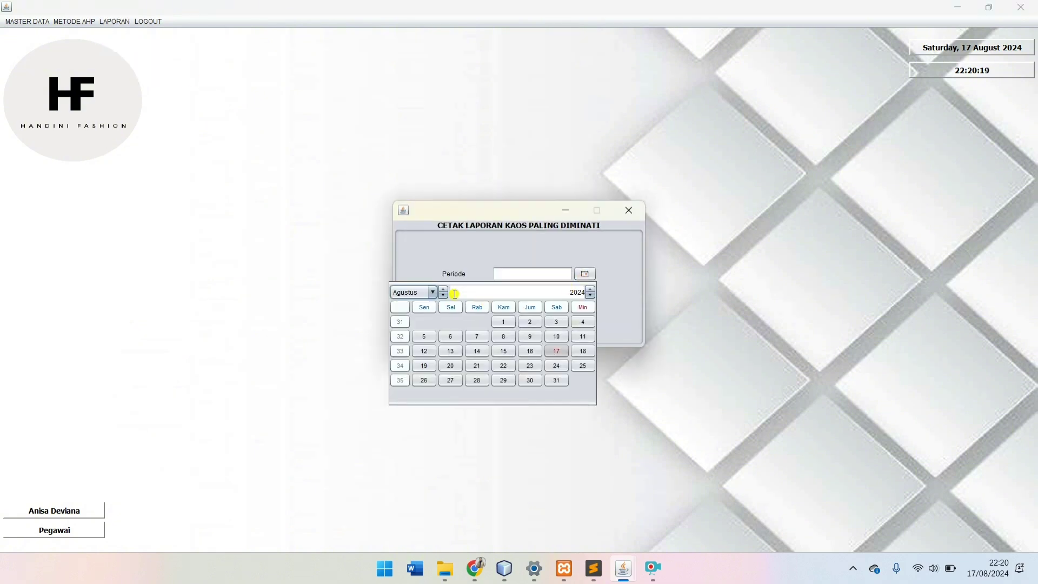
{"action": "left_click", "coordinate": [420, 298]}
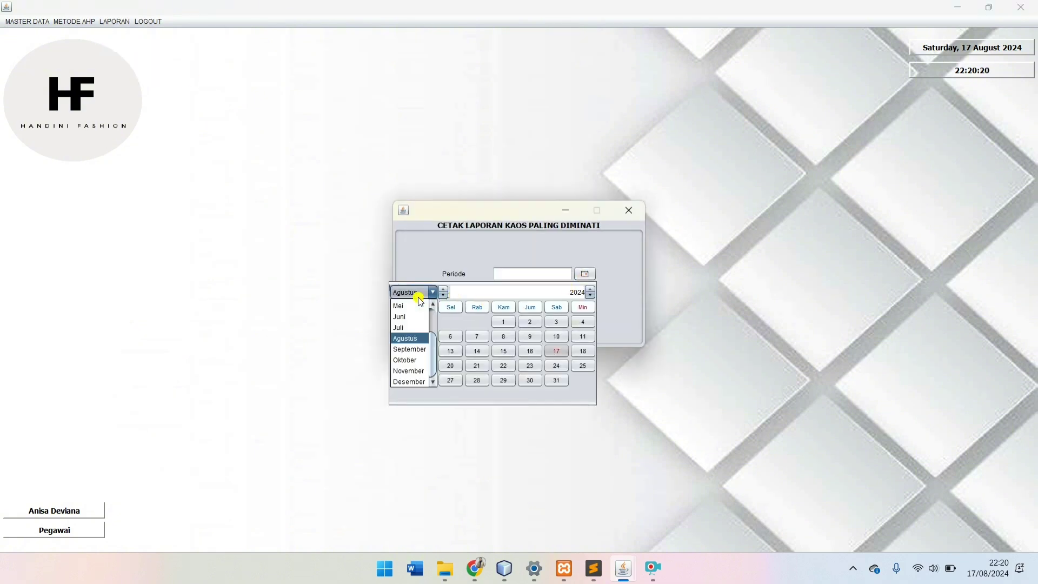
{"action": "left_click", "coordinate": [413, 350]}
{"action": "left_click", "coordinate": [504, 335]}
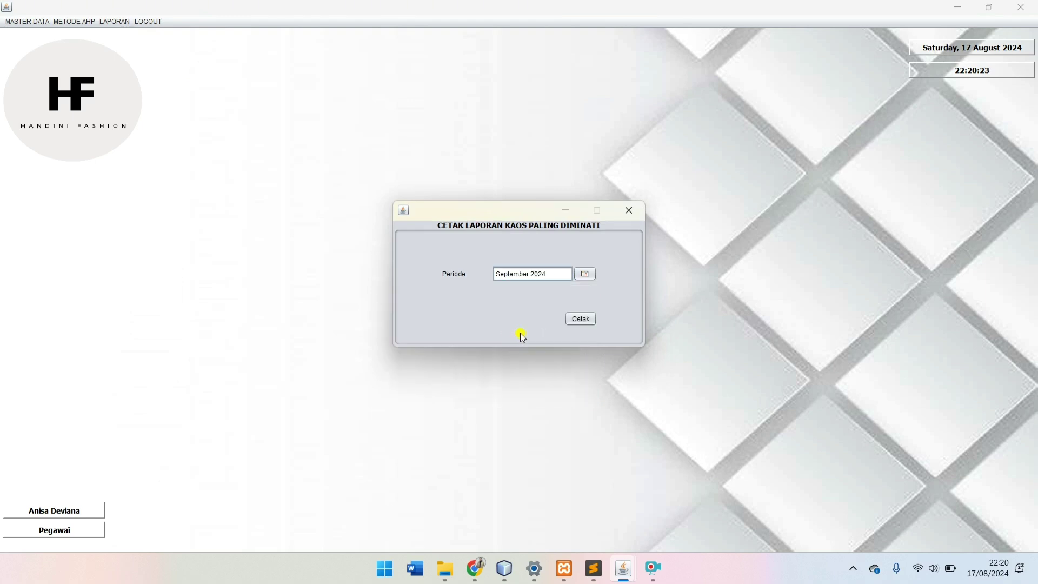
Step: Print the September 2024 ranking report, confirm Streetwear Oversized leads with 0.257296, then close it
{"action": "left_click", "coordinate": [587, 319]}
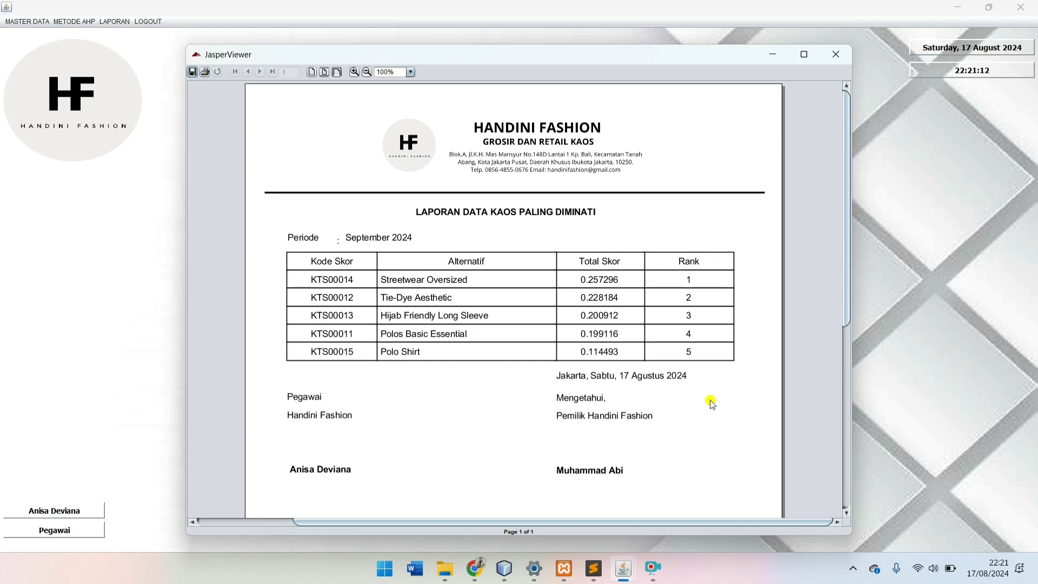
{"action": "left_click", "coordinate": [844, 58]}
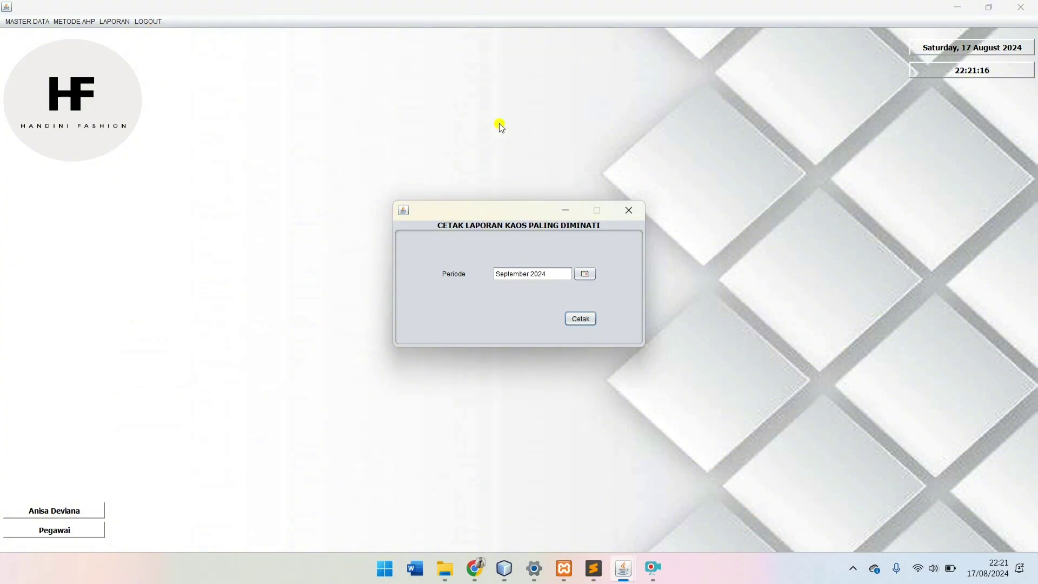
Step: Print the Laporan Data Nilai Bobot Kriteria for September 2024, showing KBK00005 weights NBK1–NBK5
{"action": "left_click", "coordinate": [628, 210]}
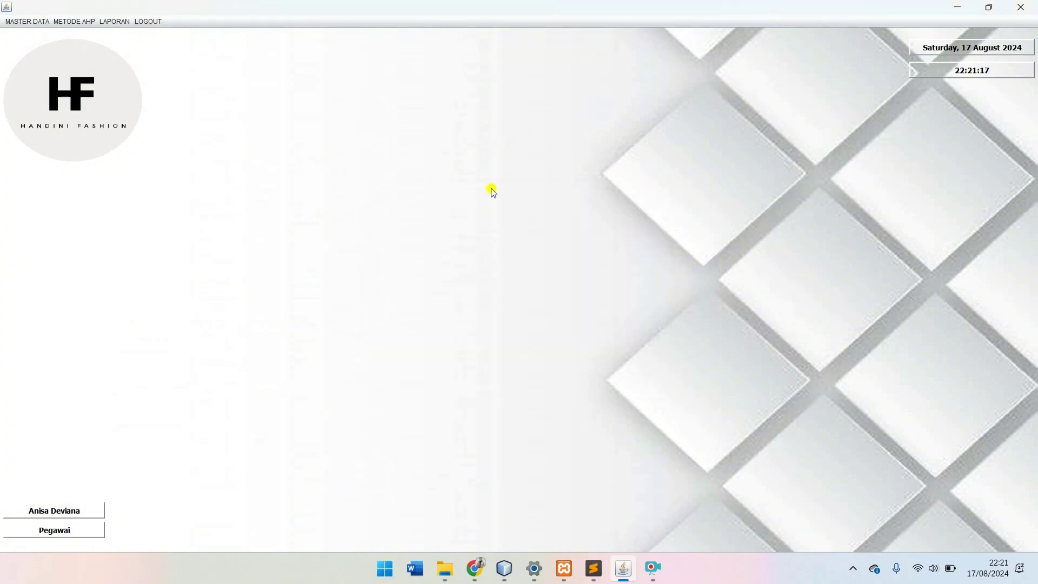
{"action": "left_click", "coordinate": [118, 21]}
{"action": "left_click", "coordinate": [142, 48]}
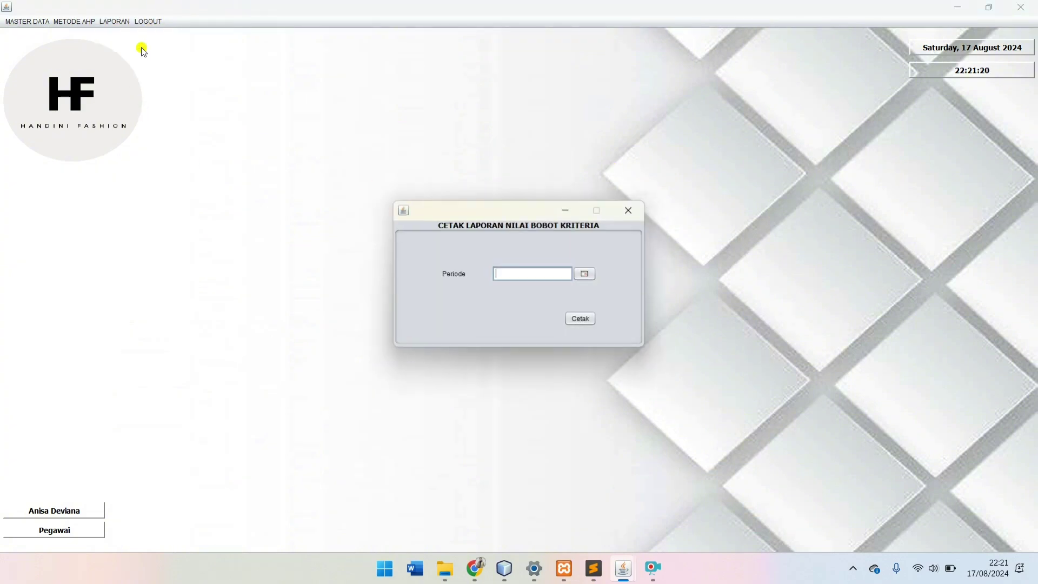
{"action": "left_click", "coordinate": [585, 273]}
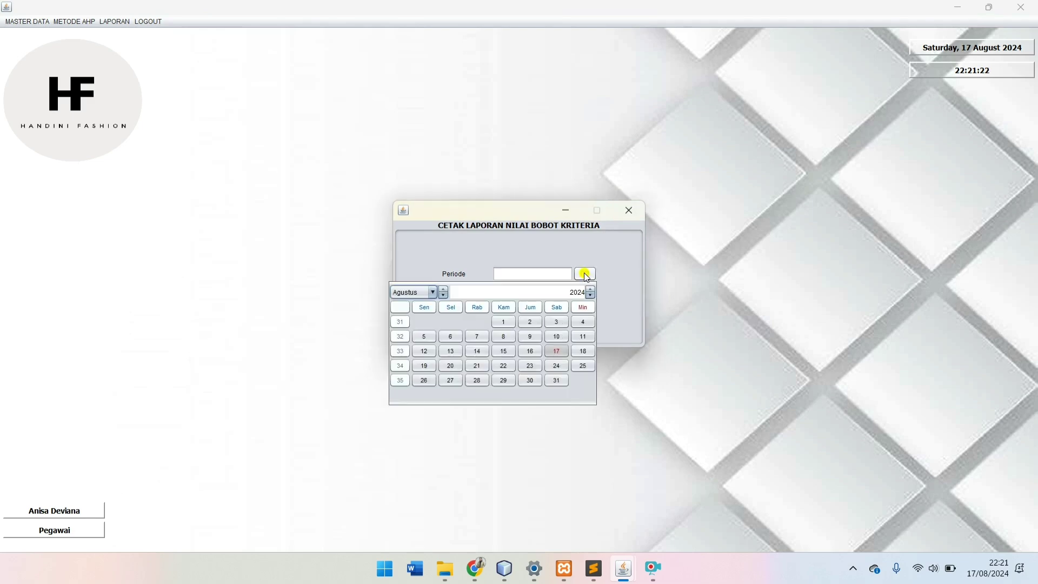
{"action": "left_click", "coordinate": [405, 292]}
{"action": "left_click", "coordinate": [407, 349]}
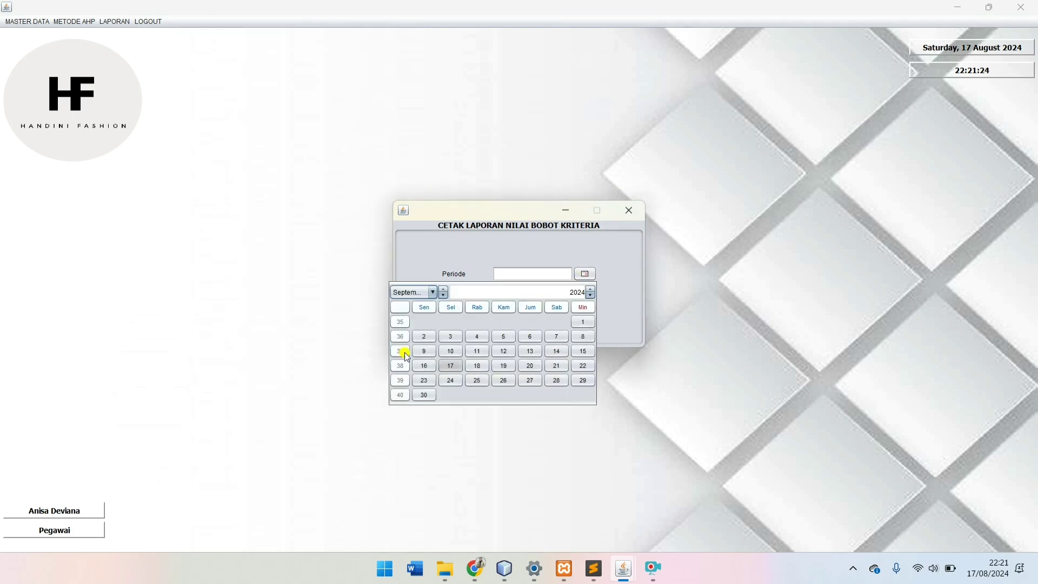
{"action": "left_click", "coordinate": [530, 351]}
{"action": "left_click", "coordinate": [574, 319]}
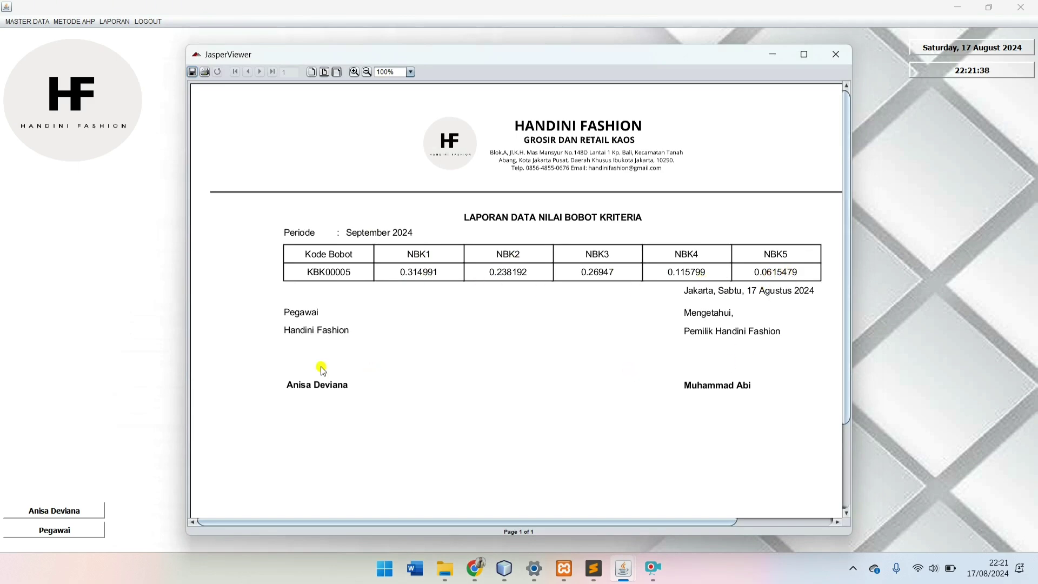
Step: Close the weight report and open the Laporan Data Nilai Alternatif Kriteria form
{"action": "left_click", "coordinate": [840, 55]}
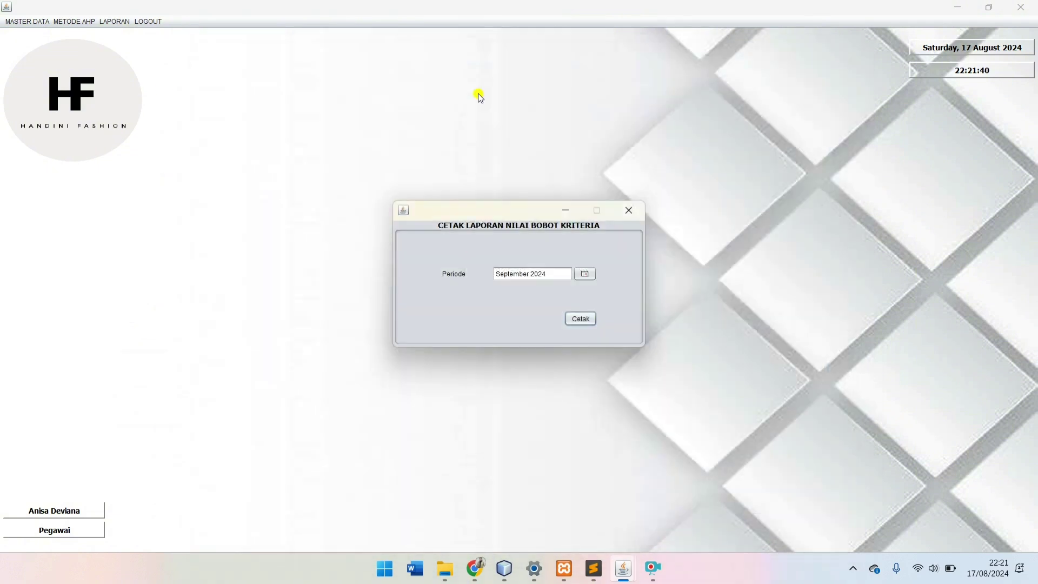
{"action": "left_click", "coordinate": [629, 210]}
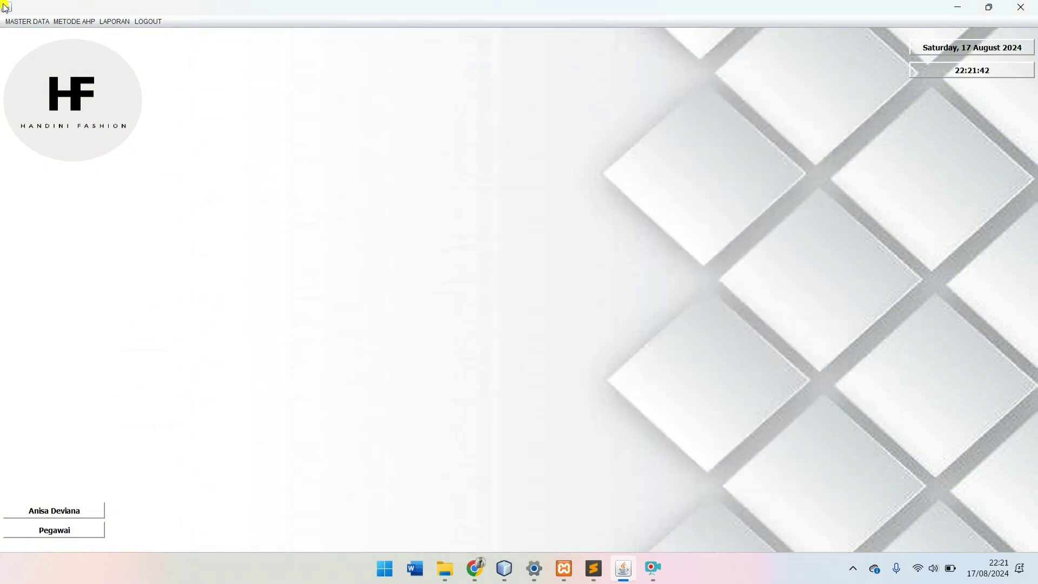
{"action": "left_click", "coordinate": [114, 21]}
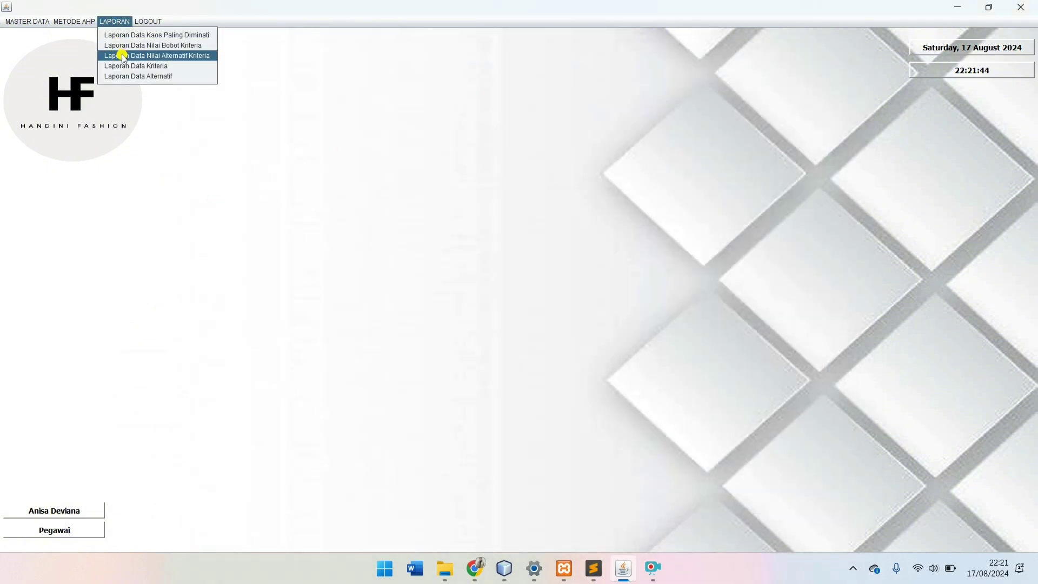
{"action": "left_click", "coordinate": [124, 56]}
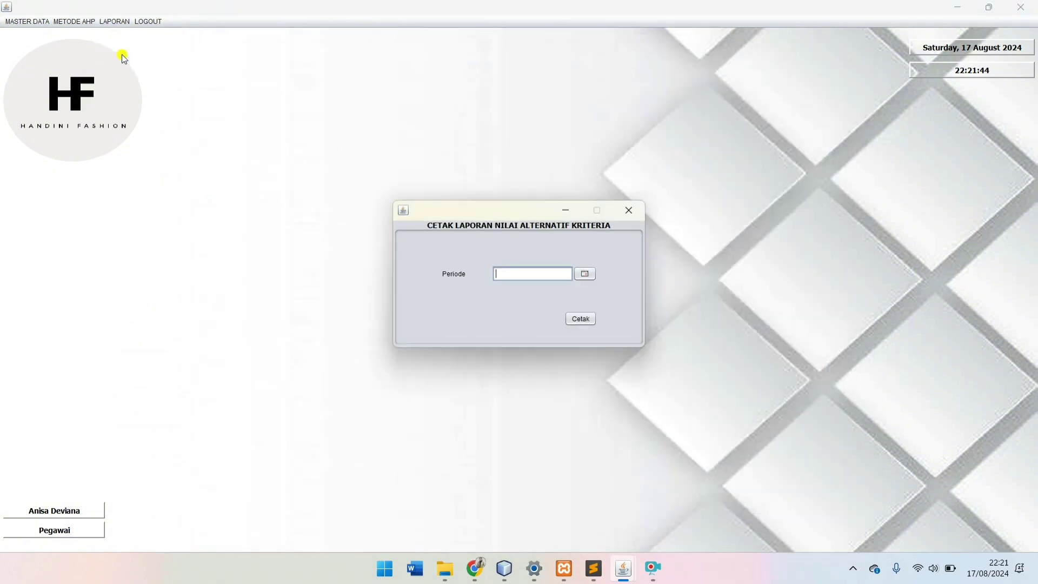
Step: Print it for September 2024, scroll across all five criteria columns, then close JasperViewer
{"action": "left_click", "coordinate": [589, 280]}
{"action": "left_click", "coordinate": [405, 293]}
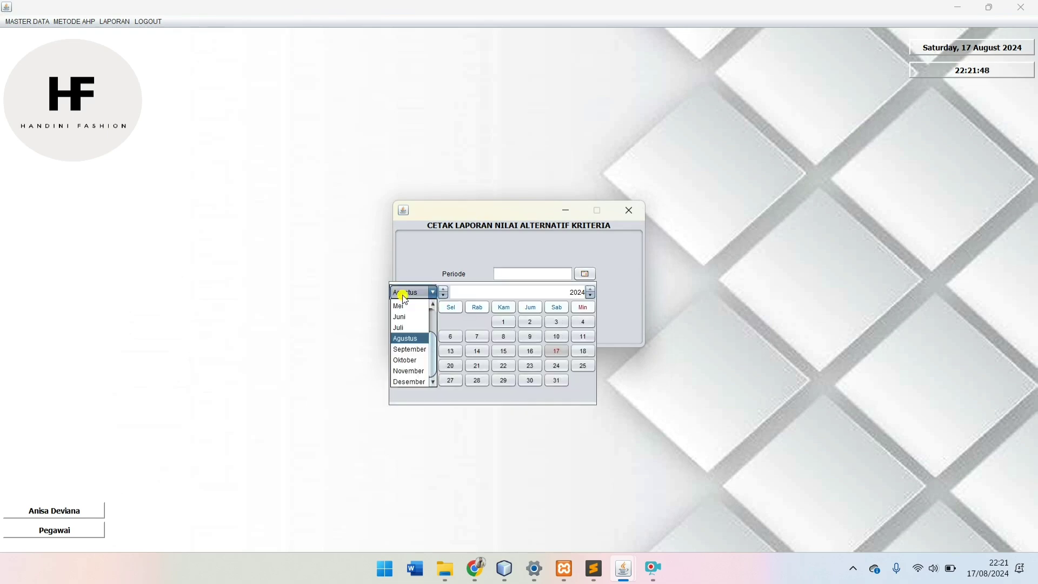
{"action": "left_click", "coordinate": [405, 349]}
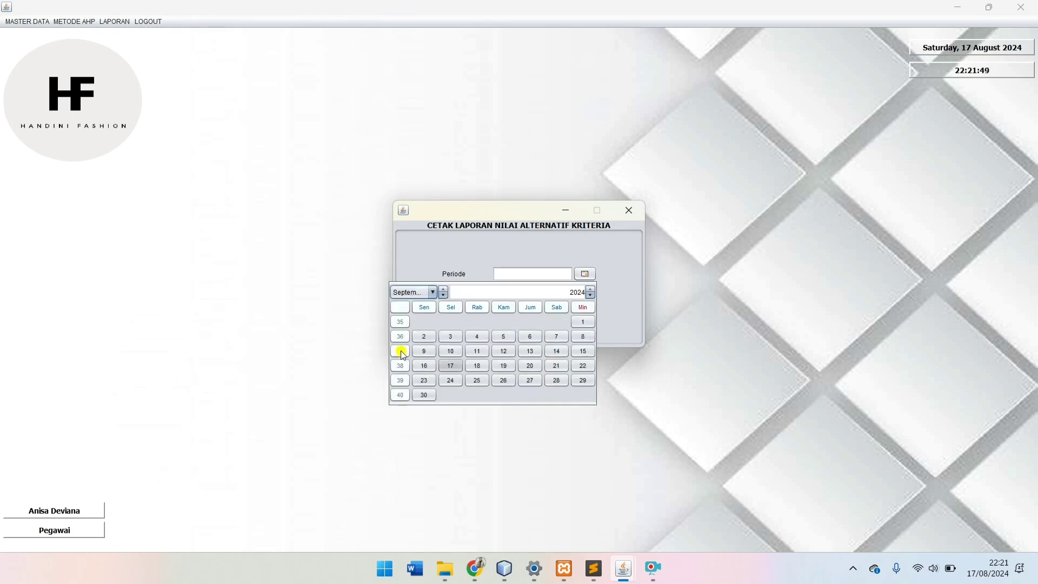
{"action": "left_click", "coordinate": [548, 341]}
{"action": "left_click", "coordinate": [582, 319]}
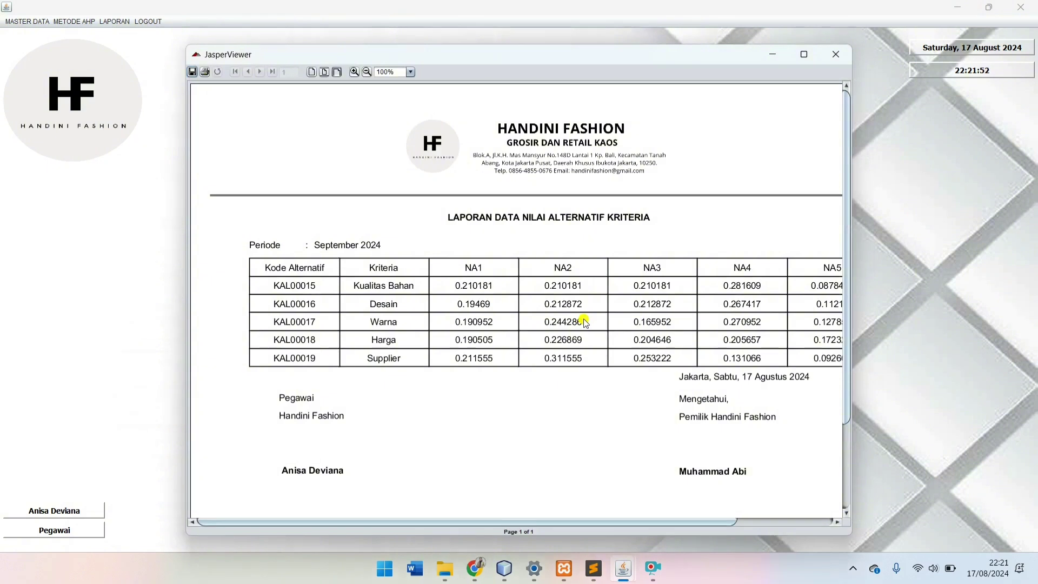
{"action": "left_click_drag", "start_coordinate": [466, 522], "coordinate": [519, 524]}
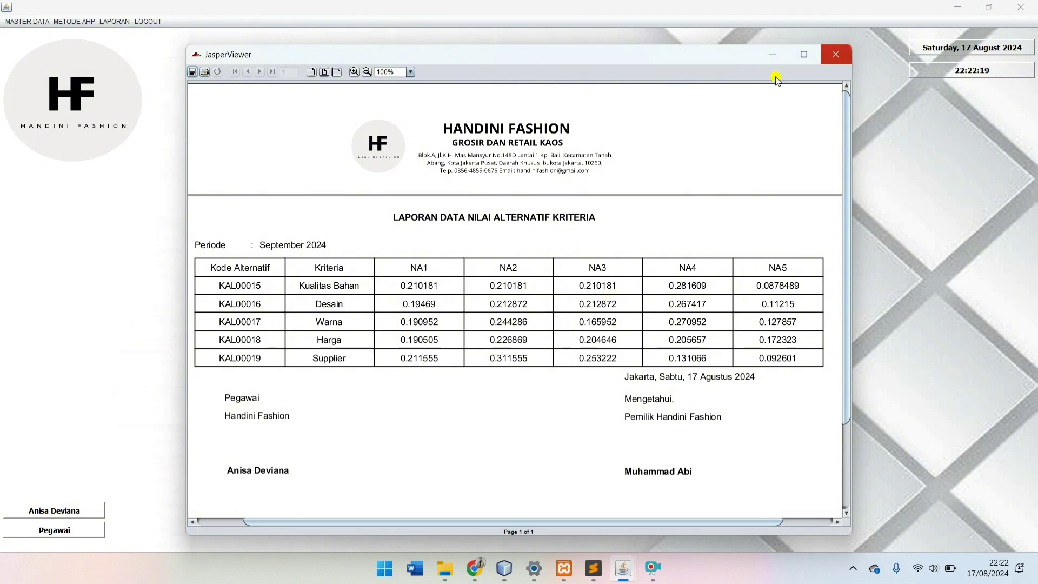
{"action": "left_click", "coordinate": [836, 54]}
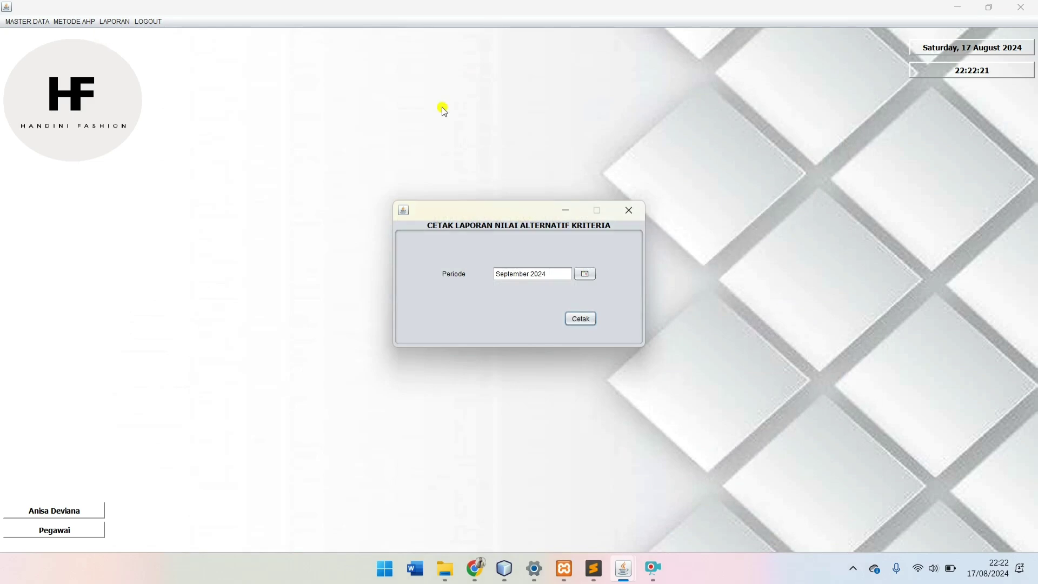
Step: Dismiss the period dialog, view the Laporan Data Kriteria report (K1–K5, Kualitas Bahan to Supplier), then close it
{"action": "left_click", "coordinate": [628, 210]}
{"action": "left_click", "coordinate": [106, 22]}
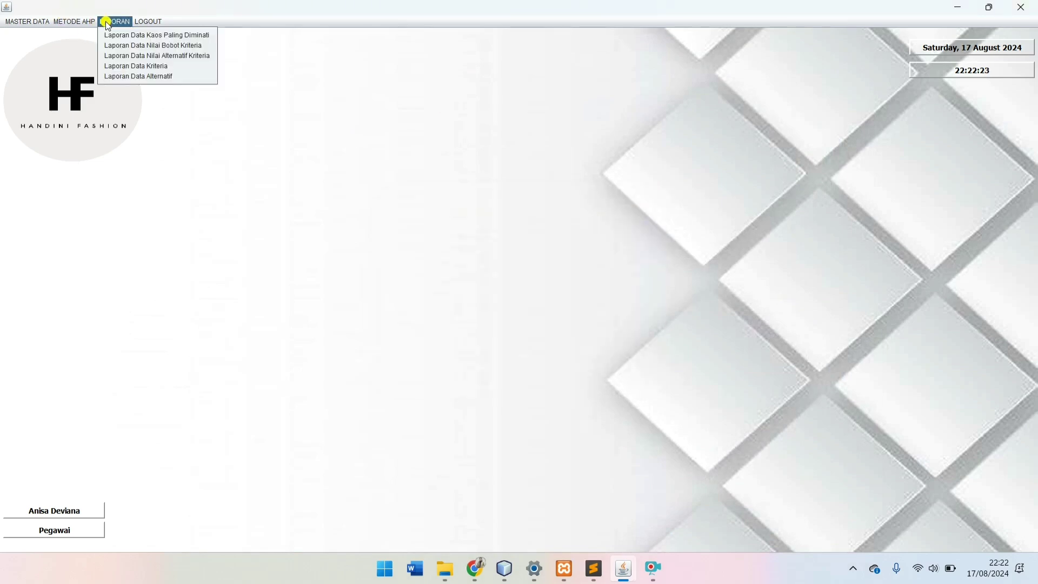
{"action": "left_click", "coordinate": [130, 67]}
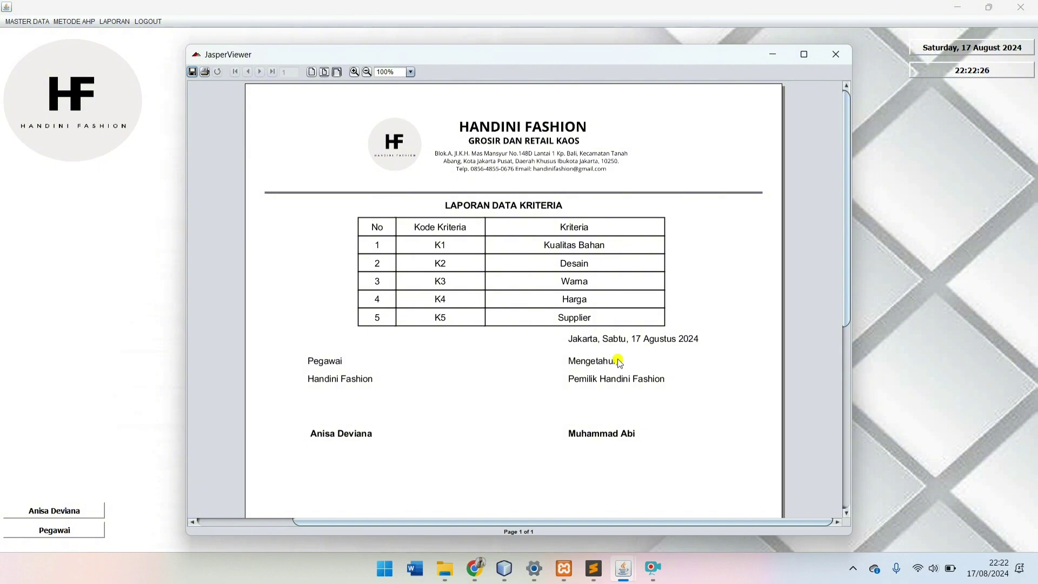
{"action": "left_click", "coordinate": [836, 54]}
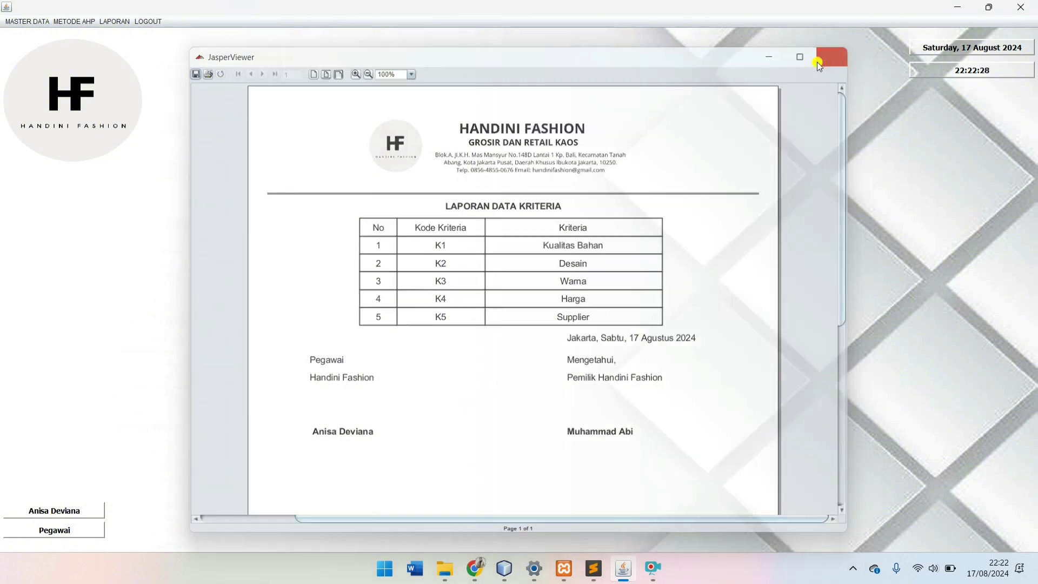
{"action": "left_click", "coordinate": [110, 23]}
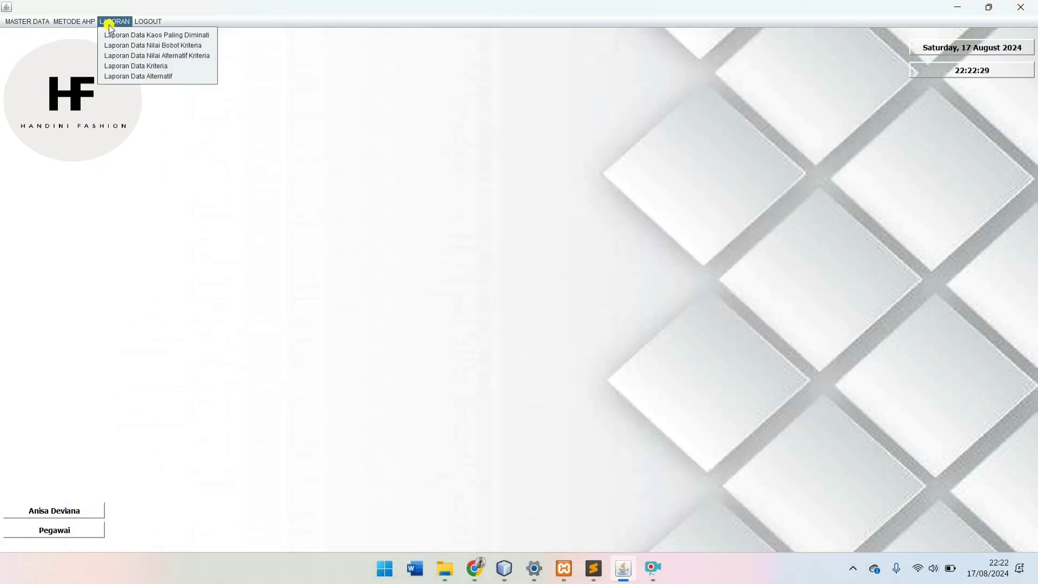
Step: Generate the Laporan Data Alternatif report listing A1–A5, from Polos Basic Essential to Polo Shirt
{"action": "left_click", "coordinate": [134, 76]}
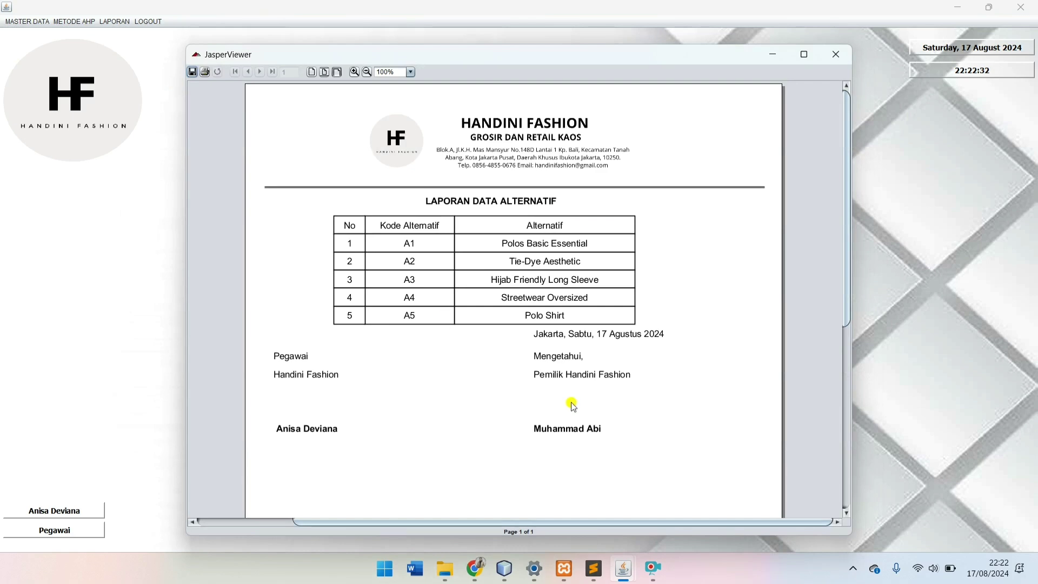
{"action": "scroll", "coordinate": [576, 410], "scroll_direction": "down", "scroll_amount": 4}
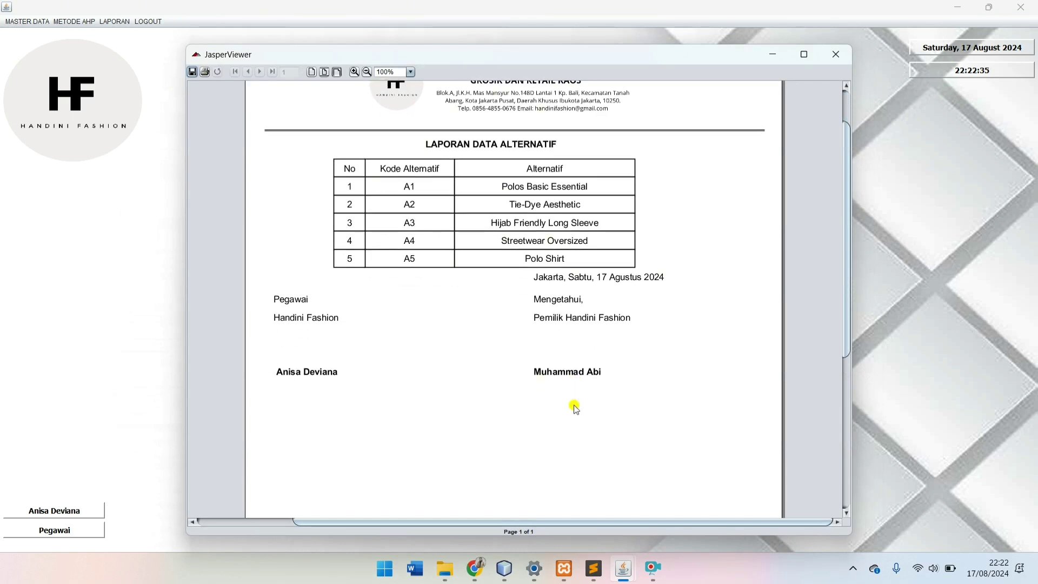
{"action": "scroll", "coordinate": [576, 410], "scroll_direction": "up", "scroll_amount": 3}
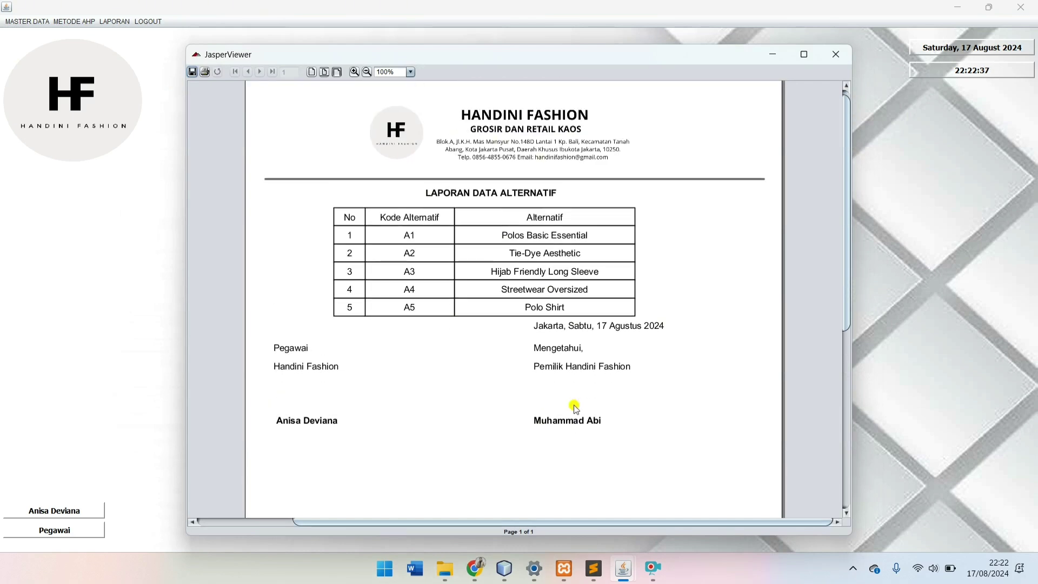